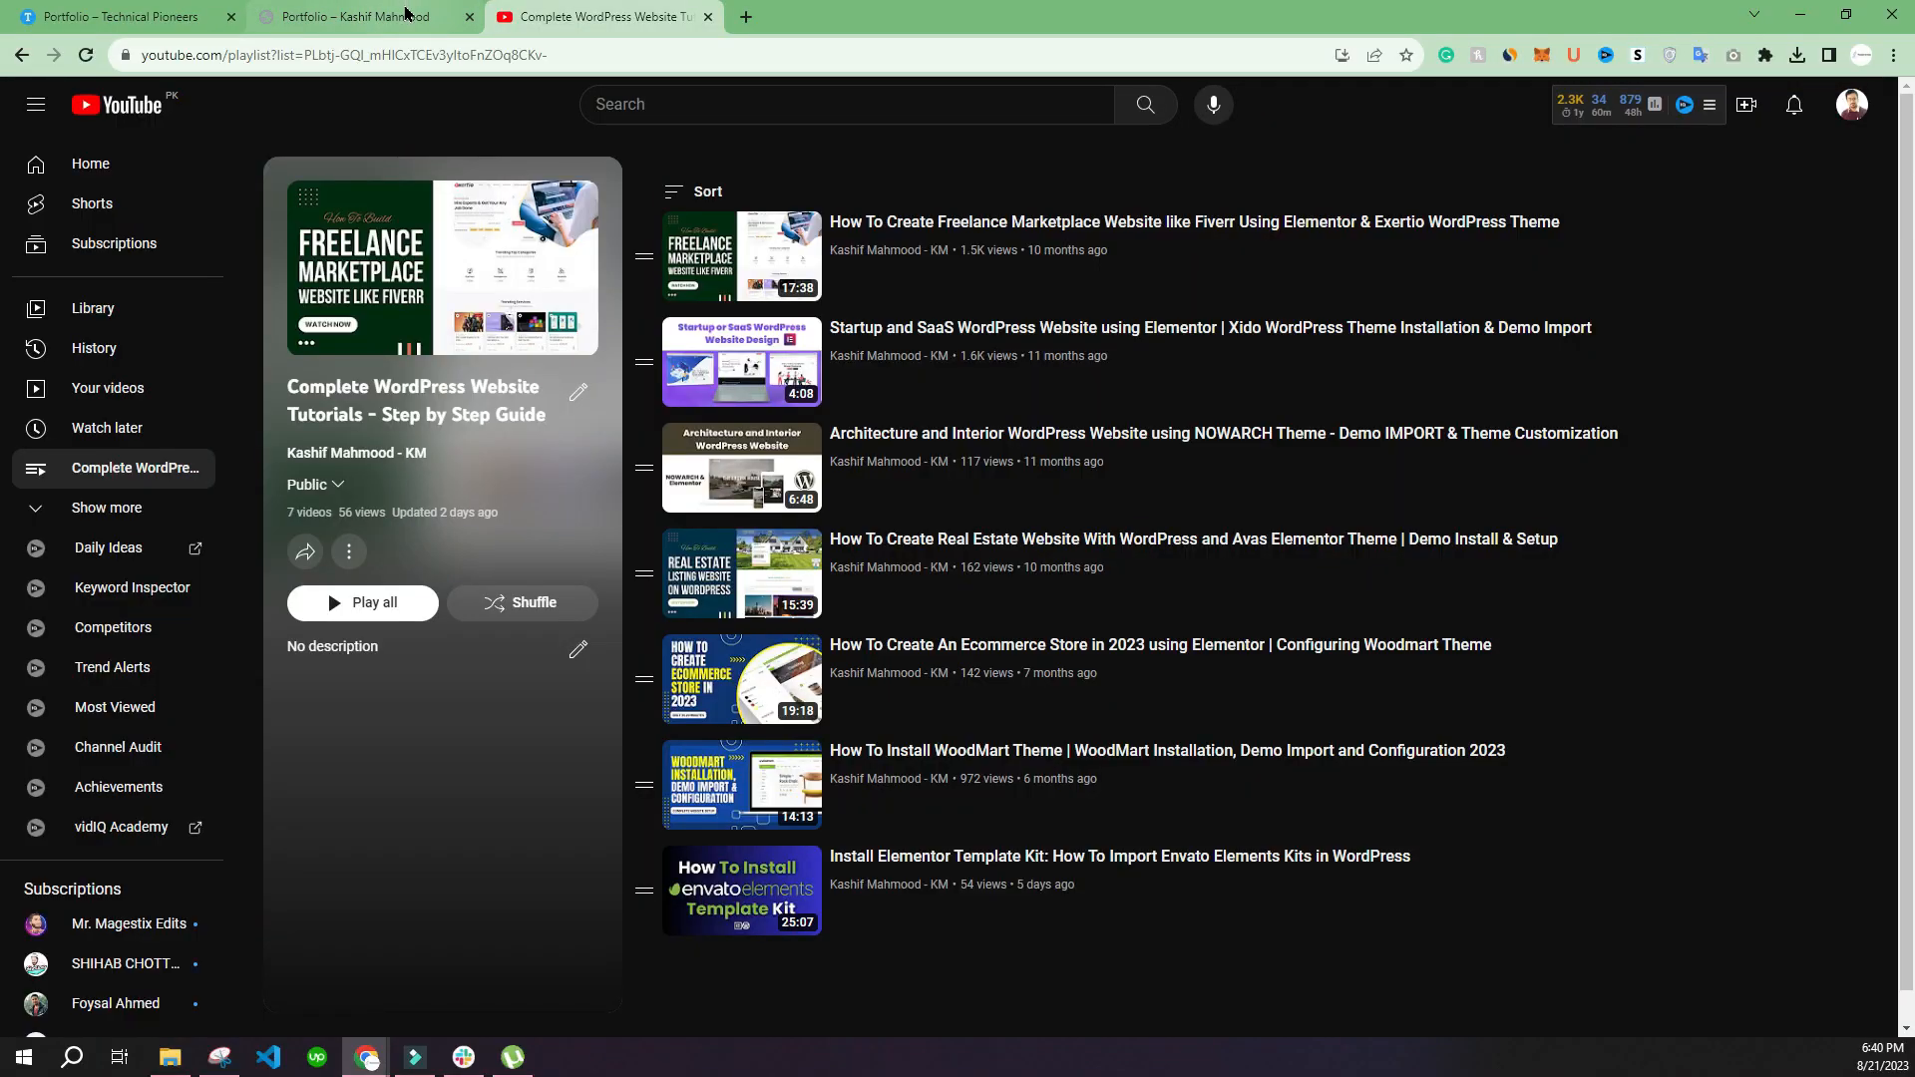
Step: Look through the personal web designer site's home page down to the skills and contact form sections
left_click(375, 16)
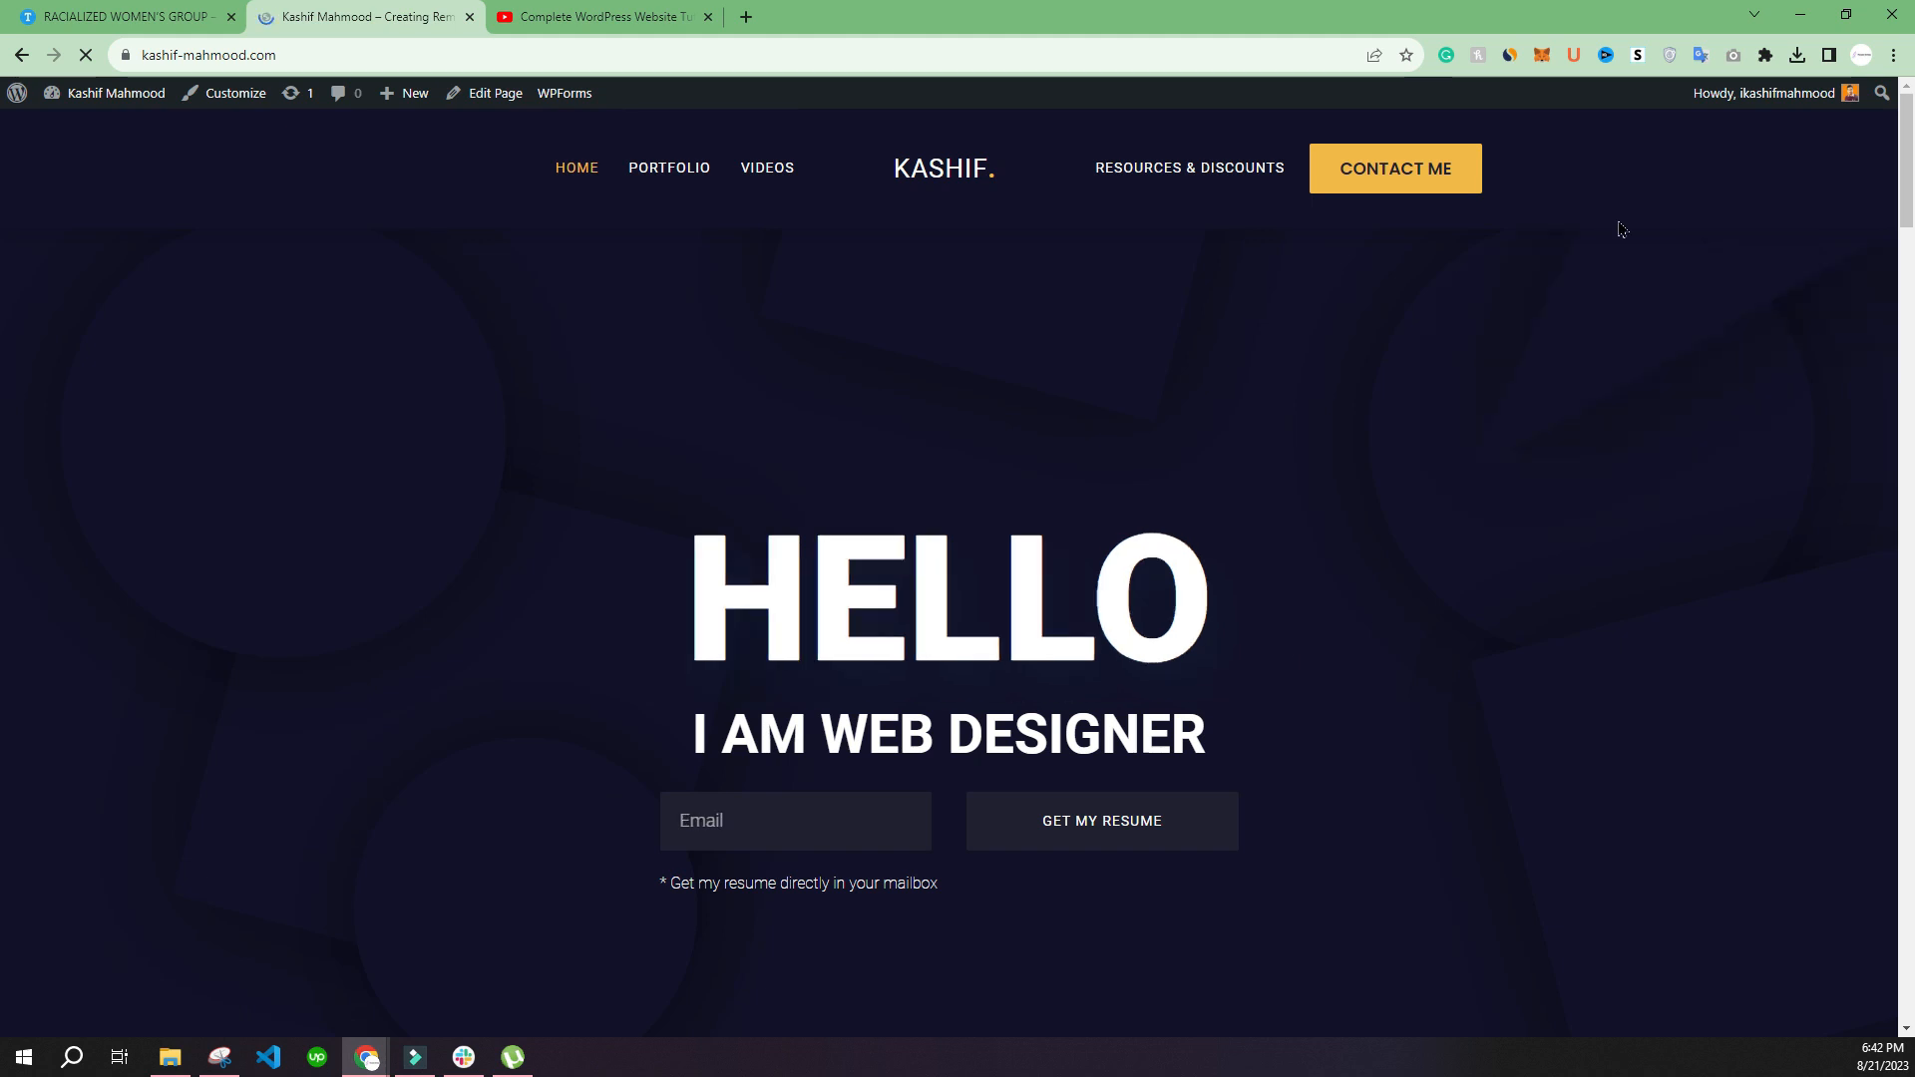
scroll(5, 359, "down", 7)
scroll(5, 359, "down", 15)
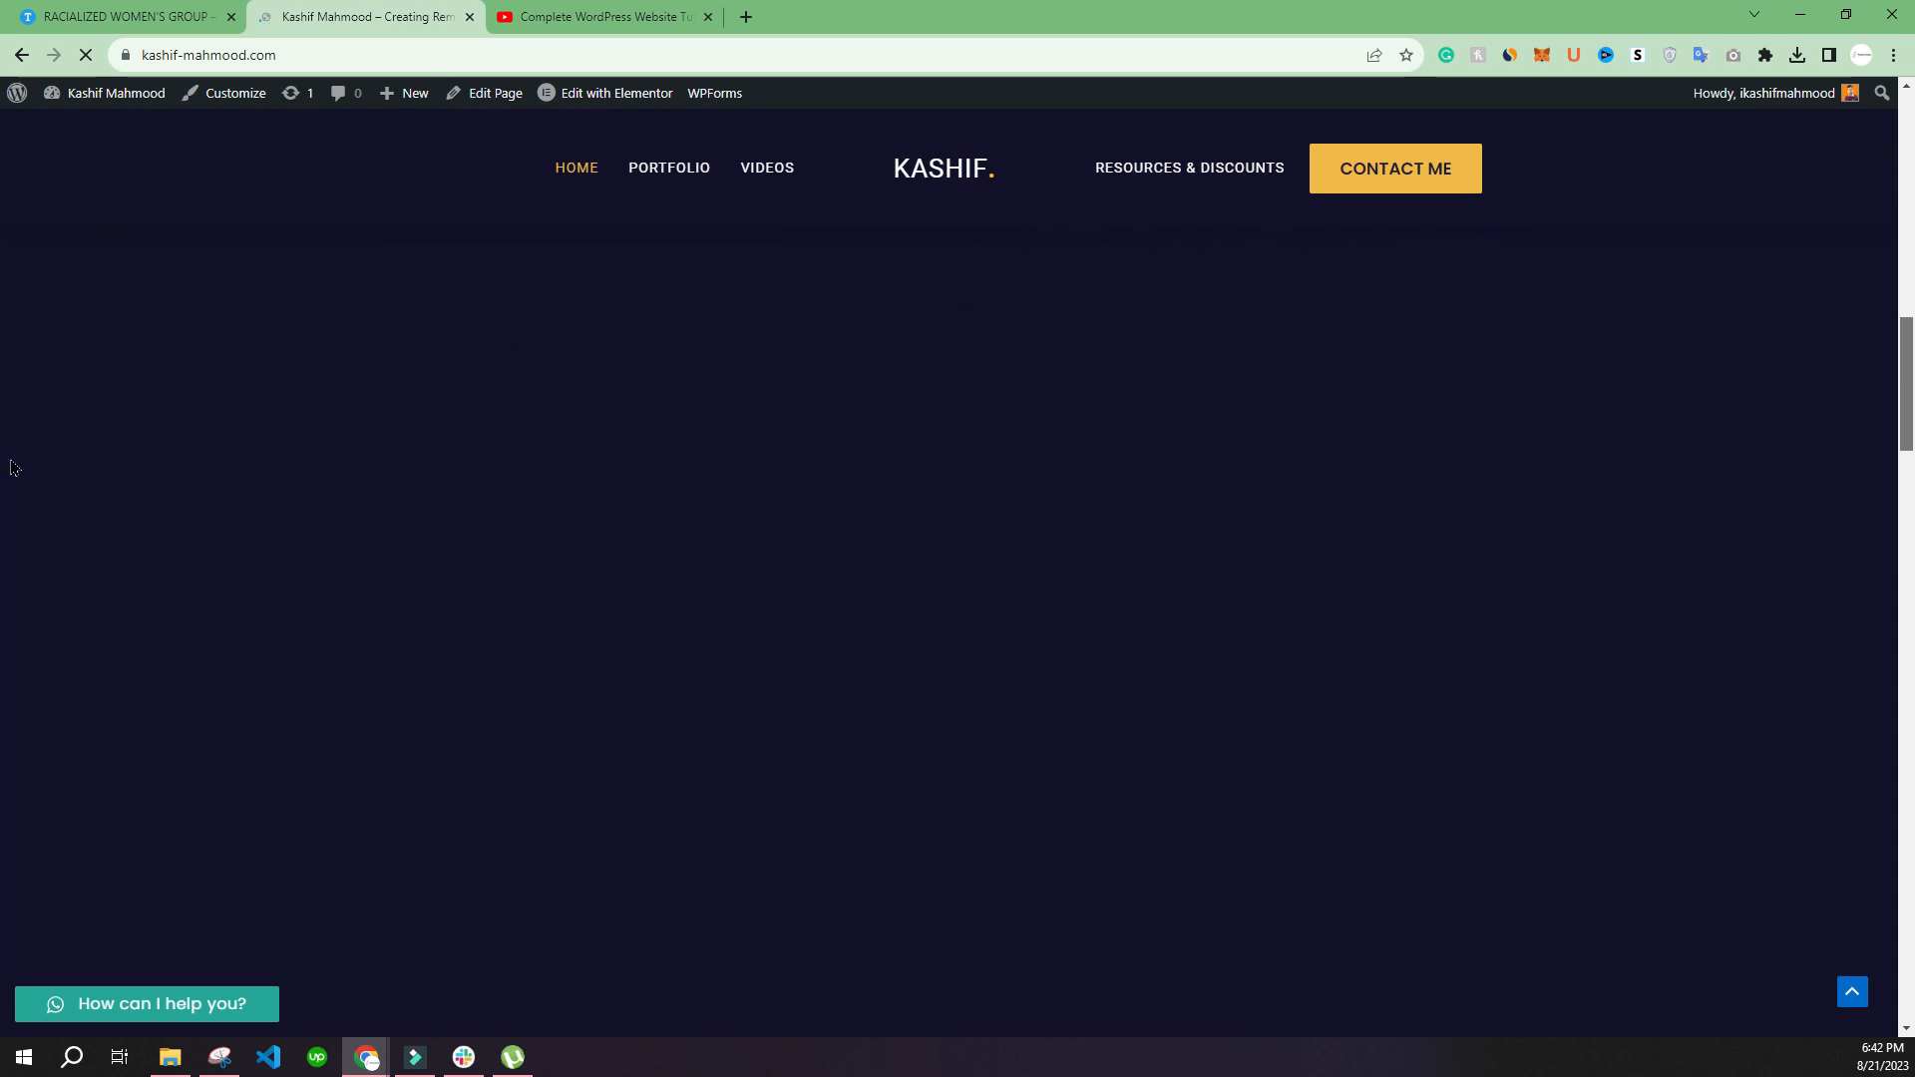
scroll(18, 552, "down", 12)
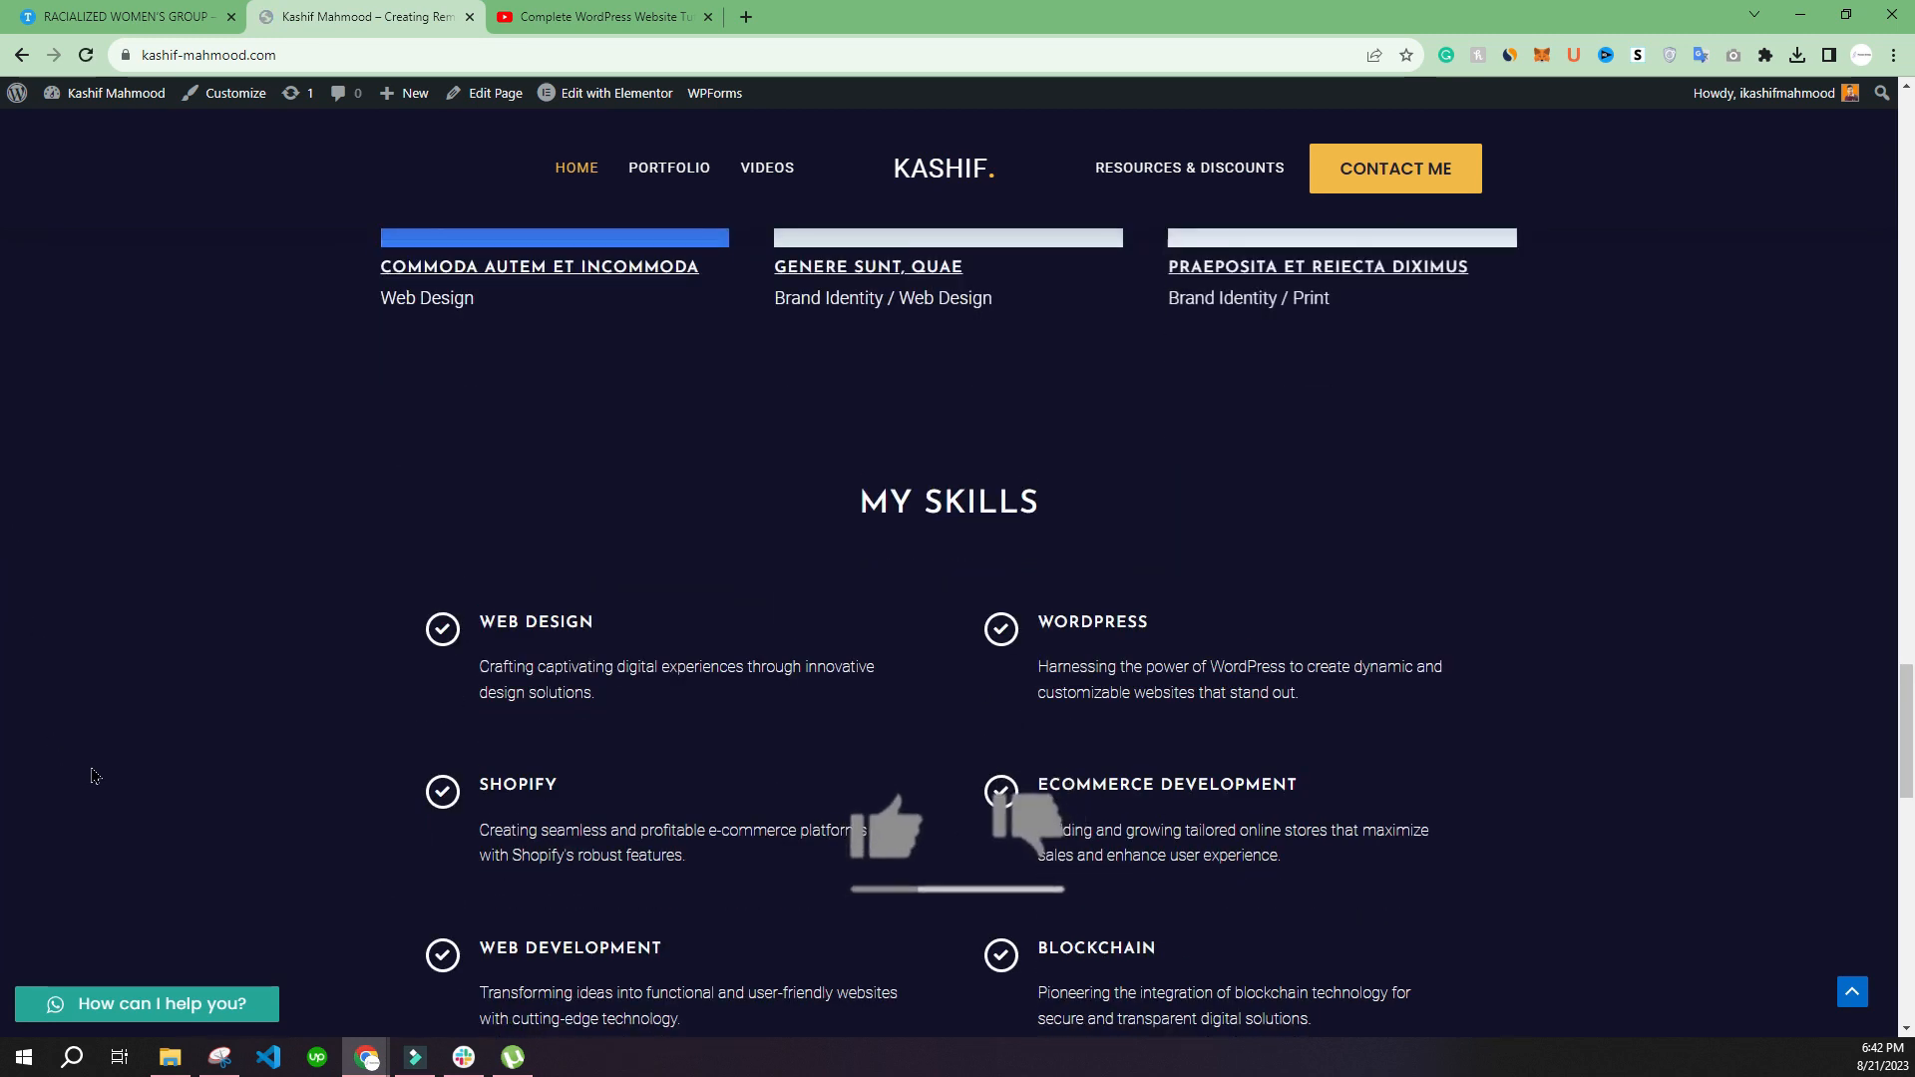
scroll(1541, 568, "down", 6)
scroll(1541, 569, "down", 10)
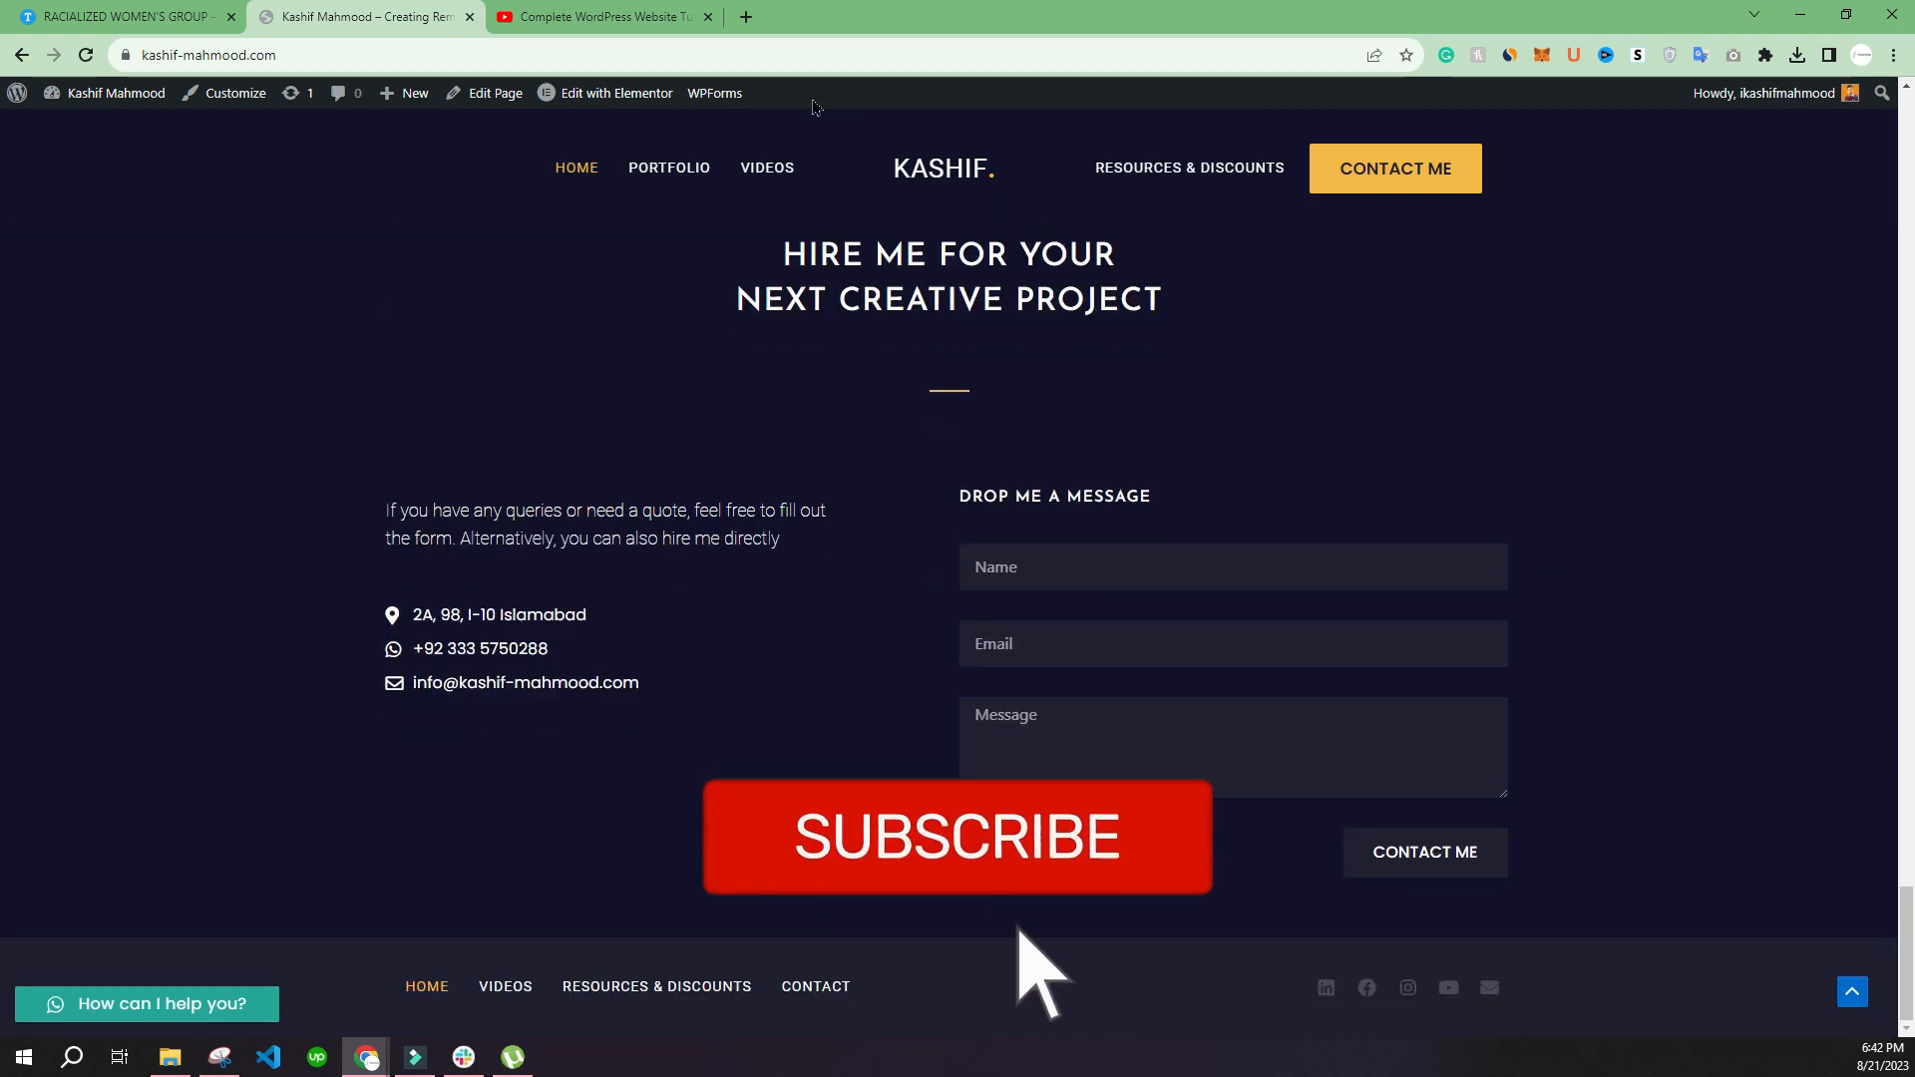
left_click(613, 17)
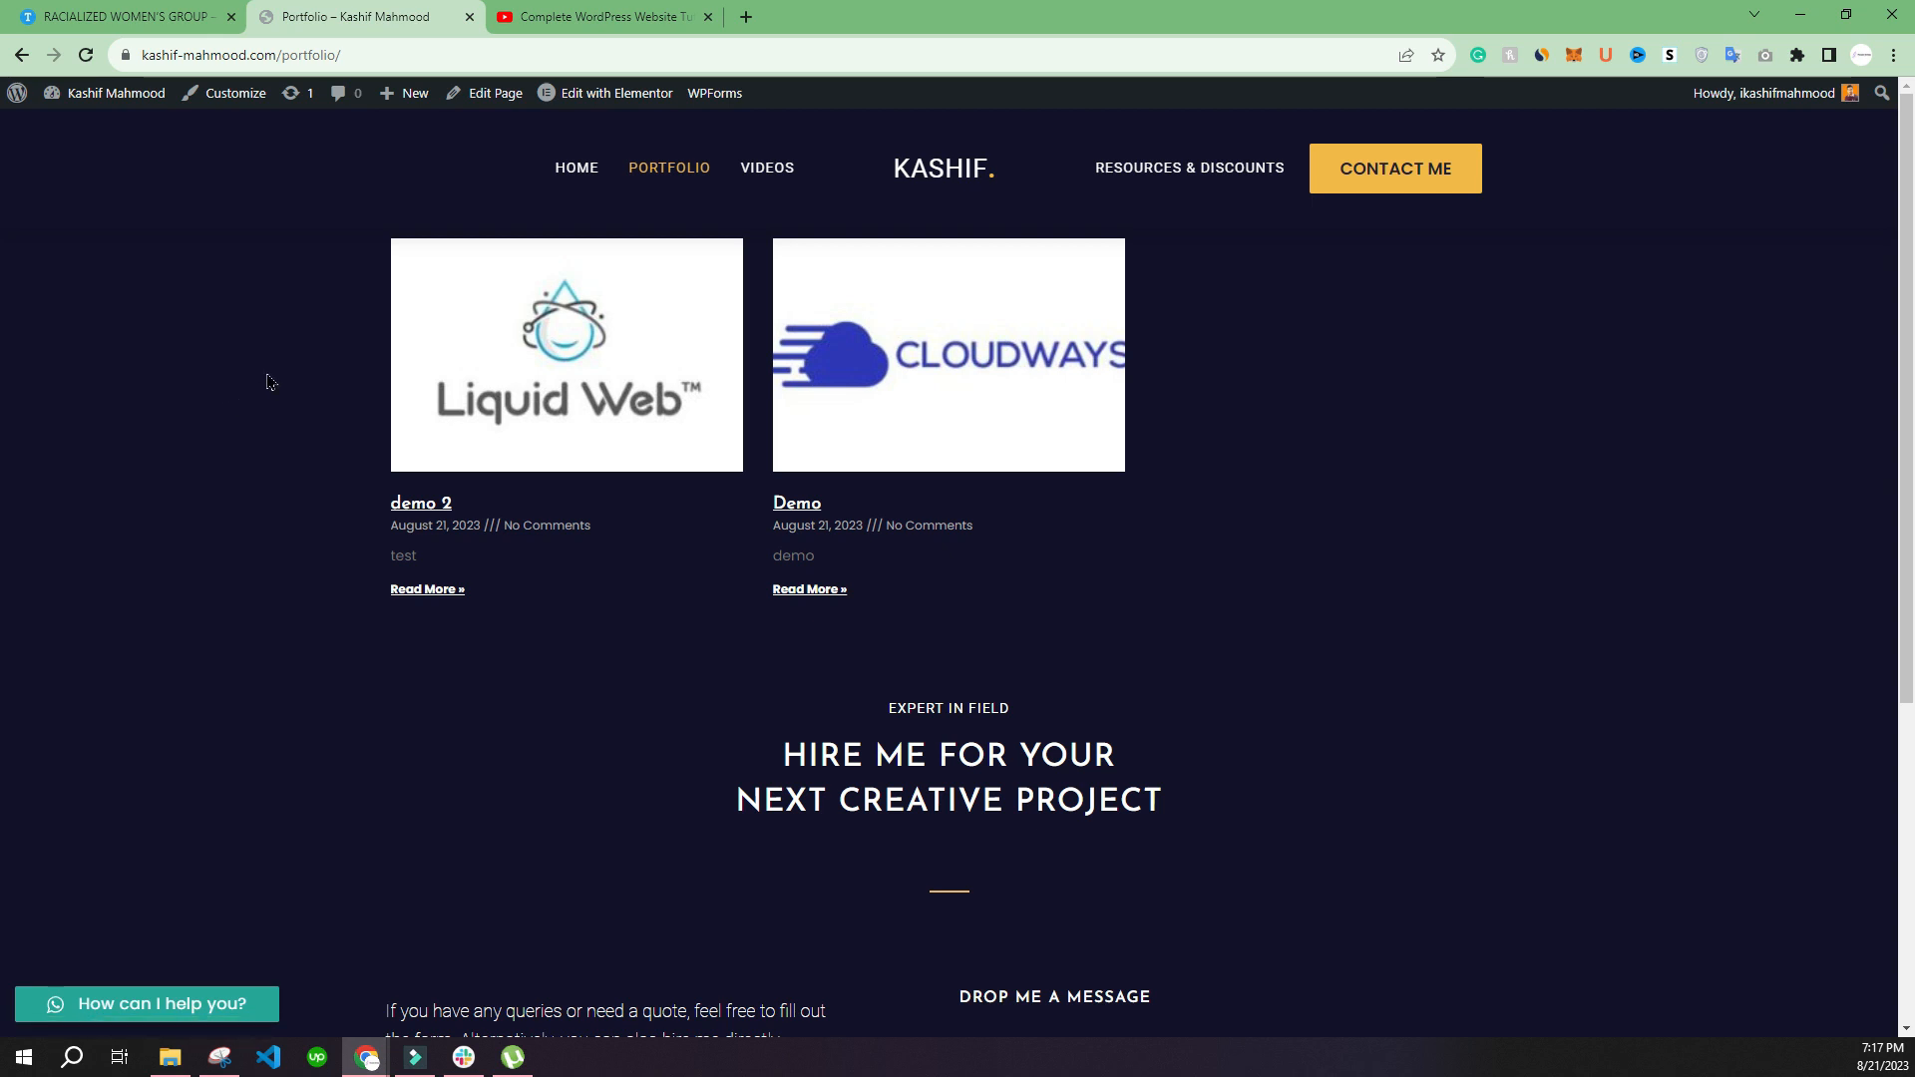
Step: Examine the portfolio page of the Technical Pioneers site, including the Racialized Women's Group item with its preview, title and website address
left_click(117, 17)
scroll(1055, 471, "up", 2)
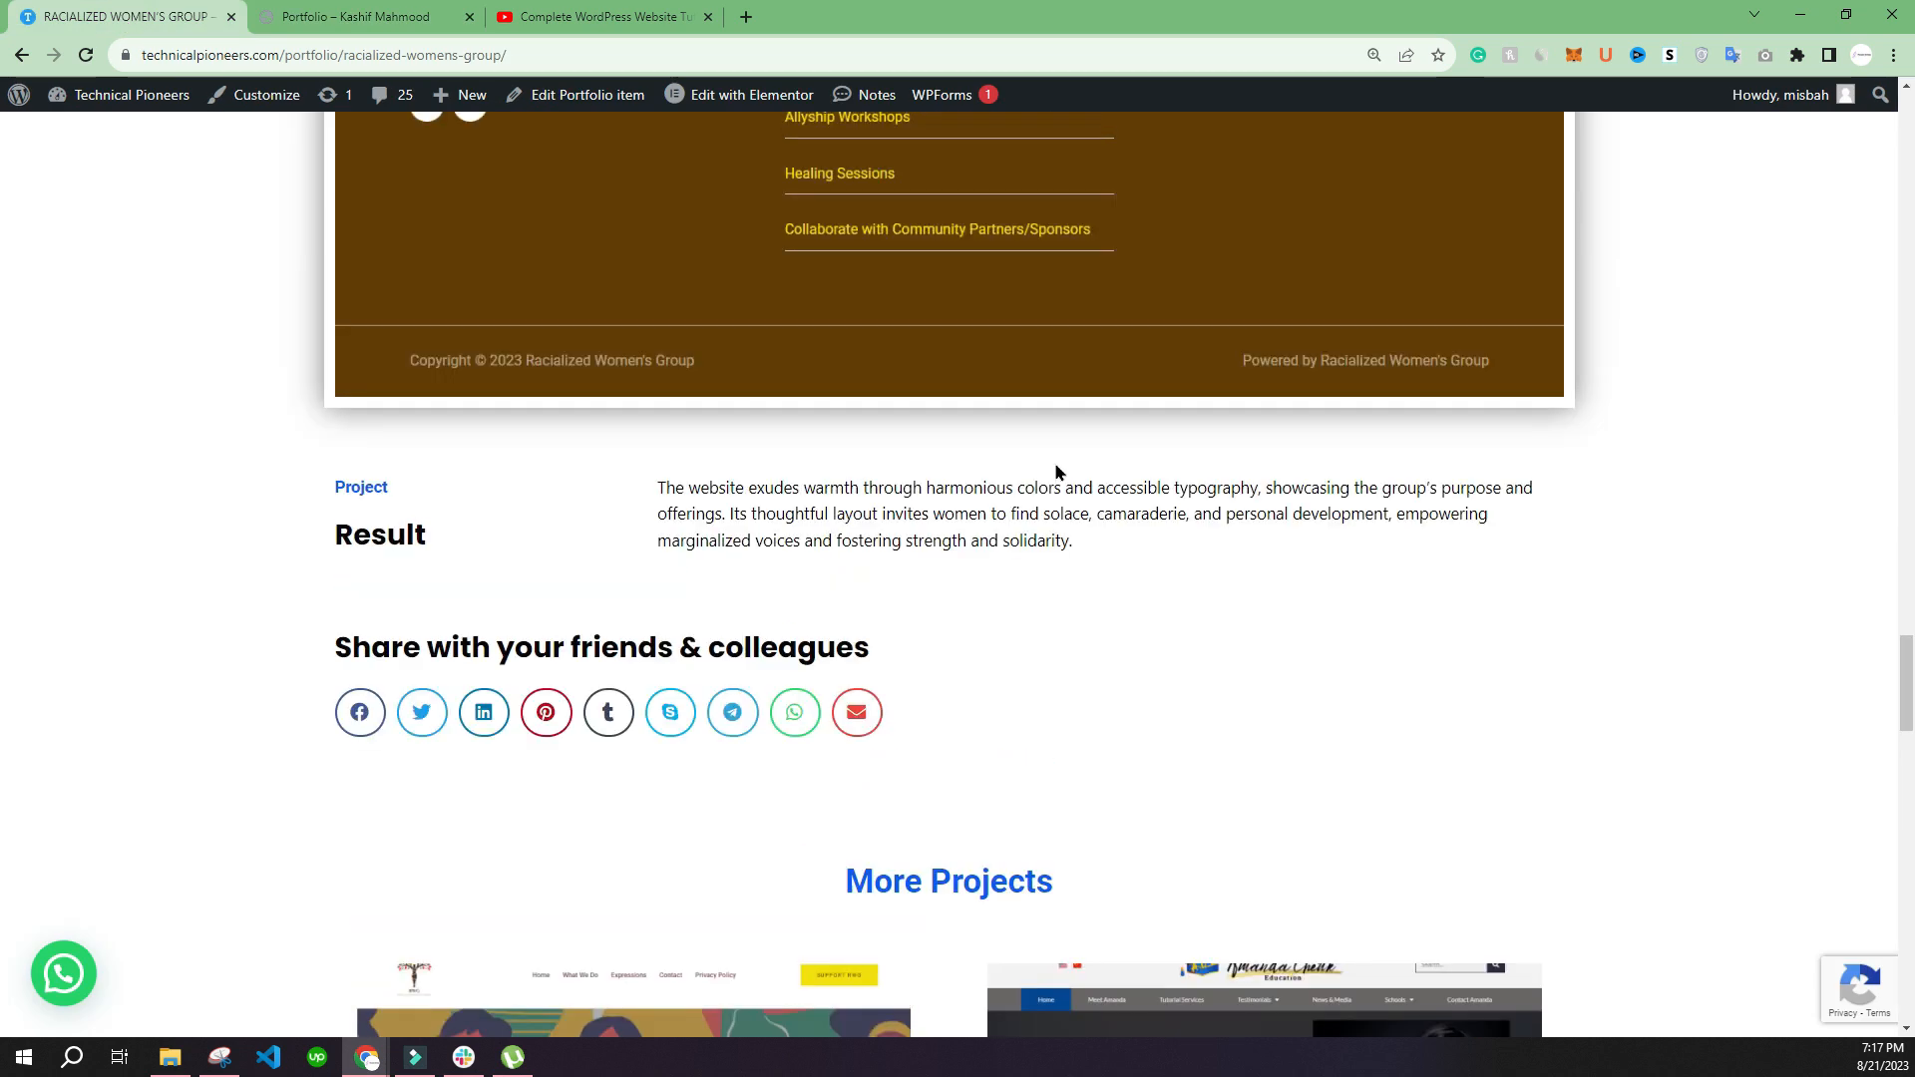
left_click_drag(1906, 693, 1830, 145)
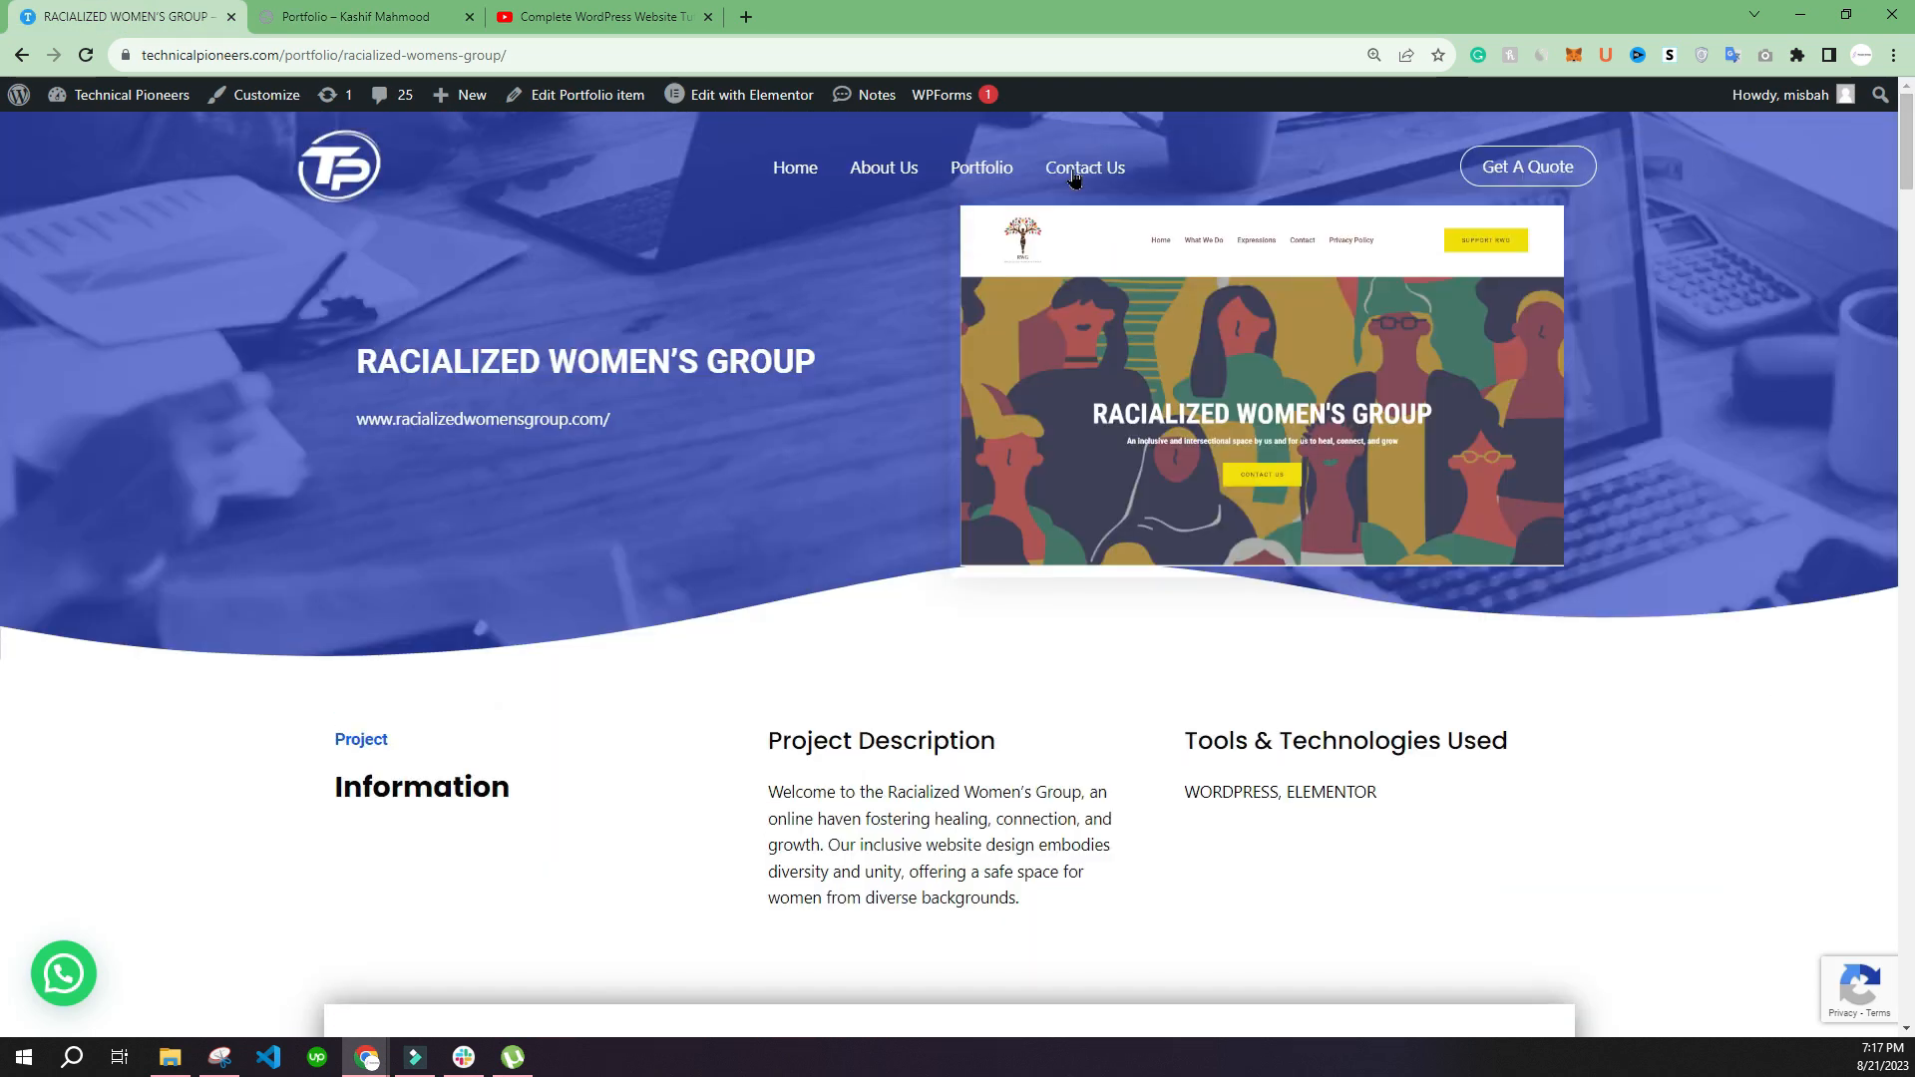
left_click(984, 171)
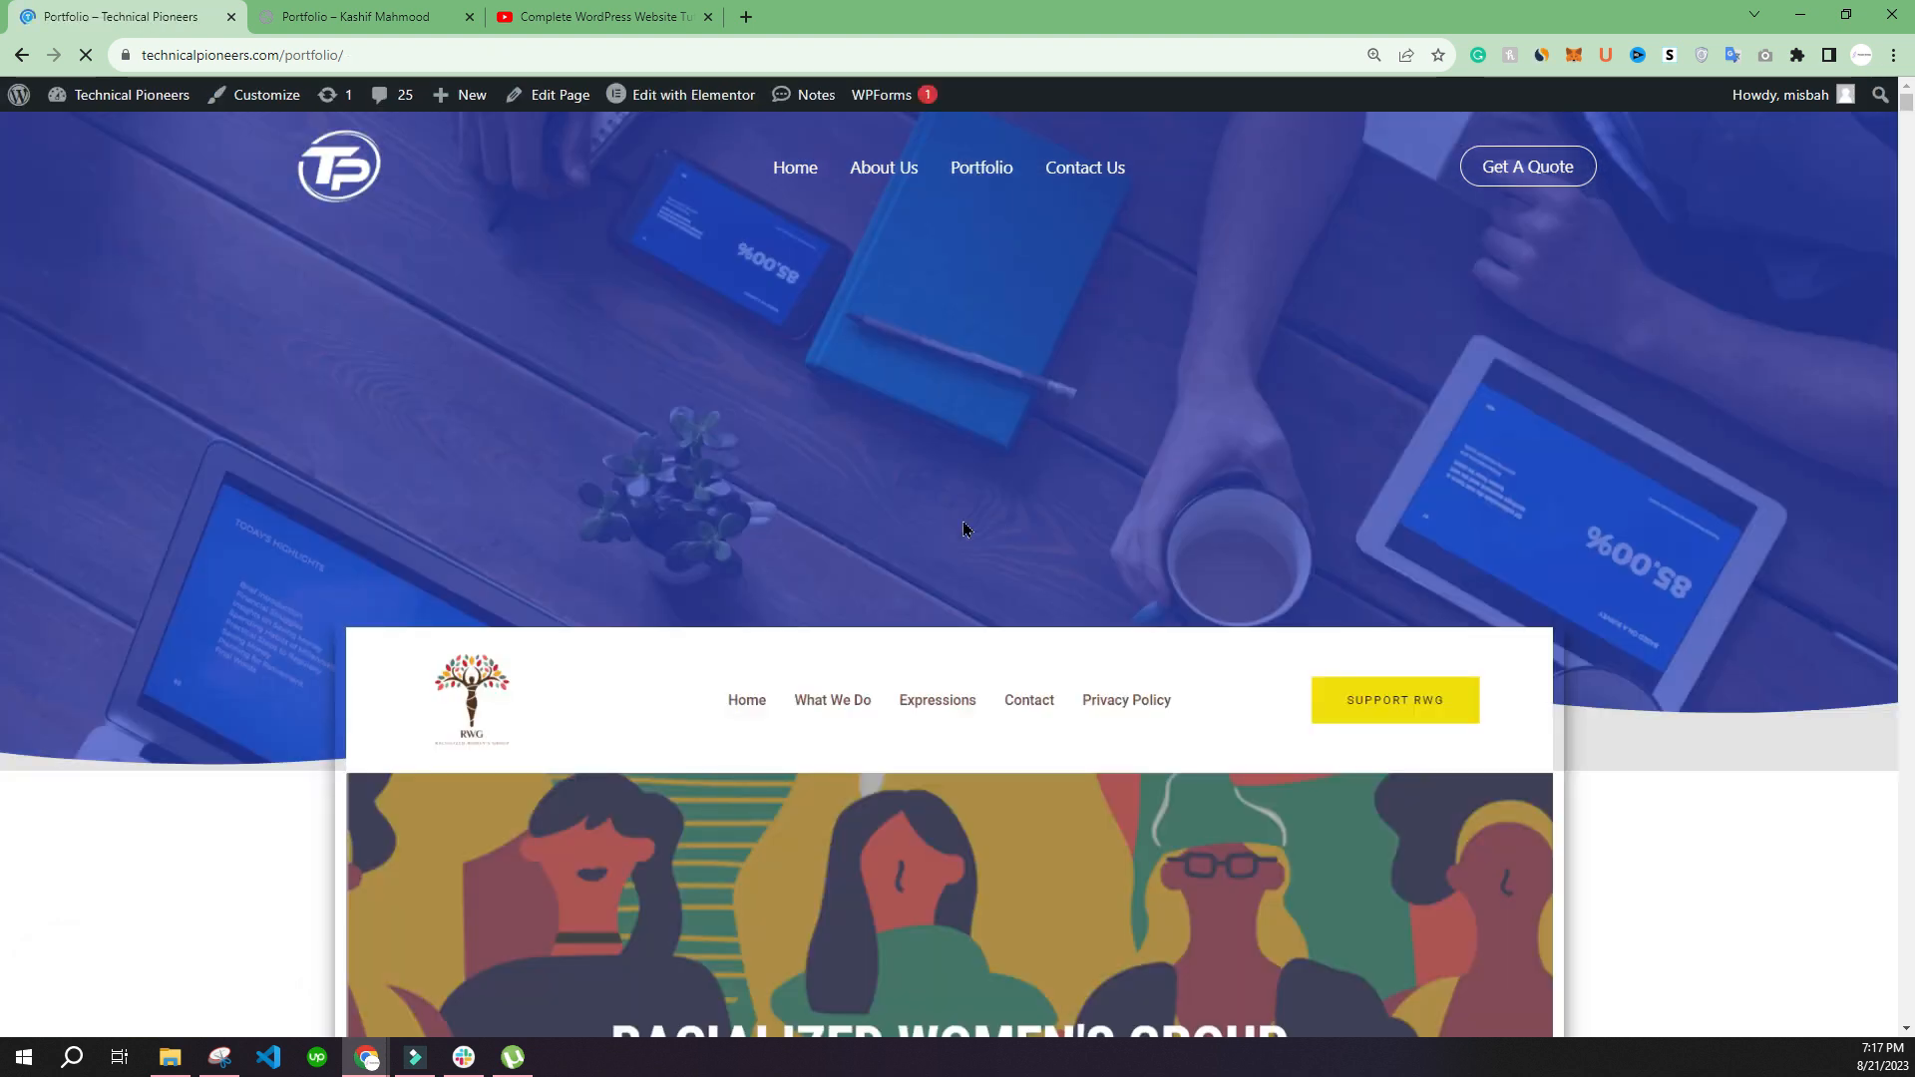
scroll(547, 489, "down", 15)
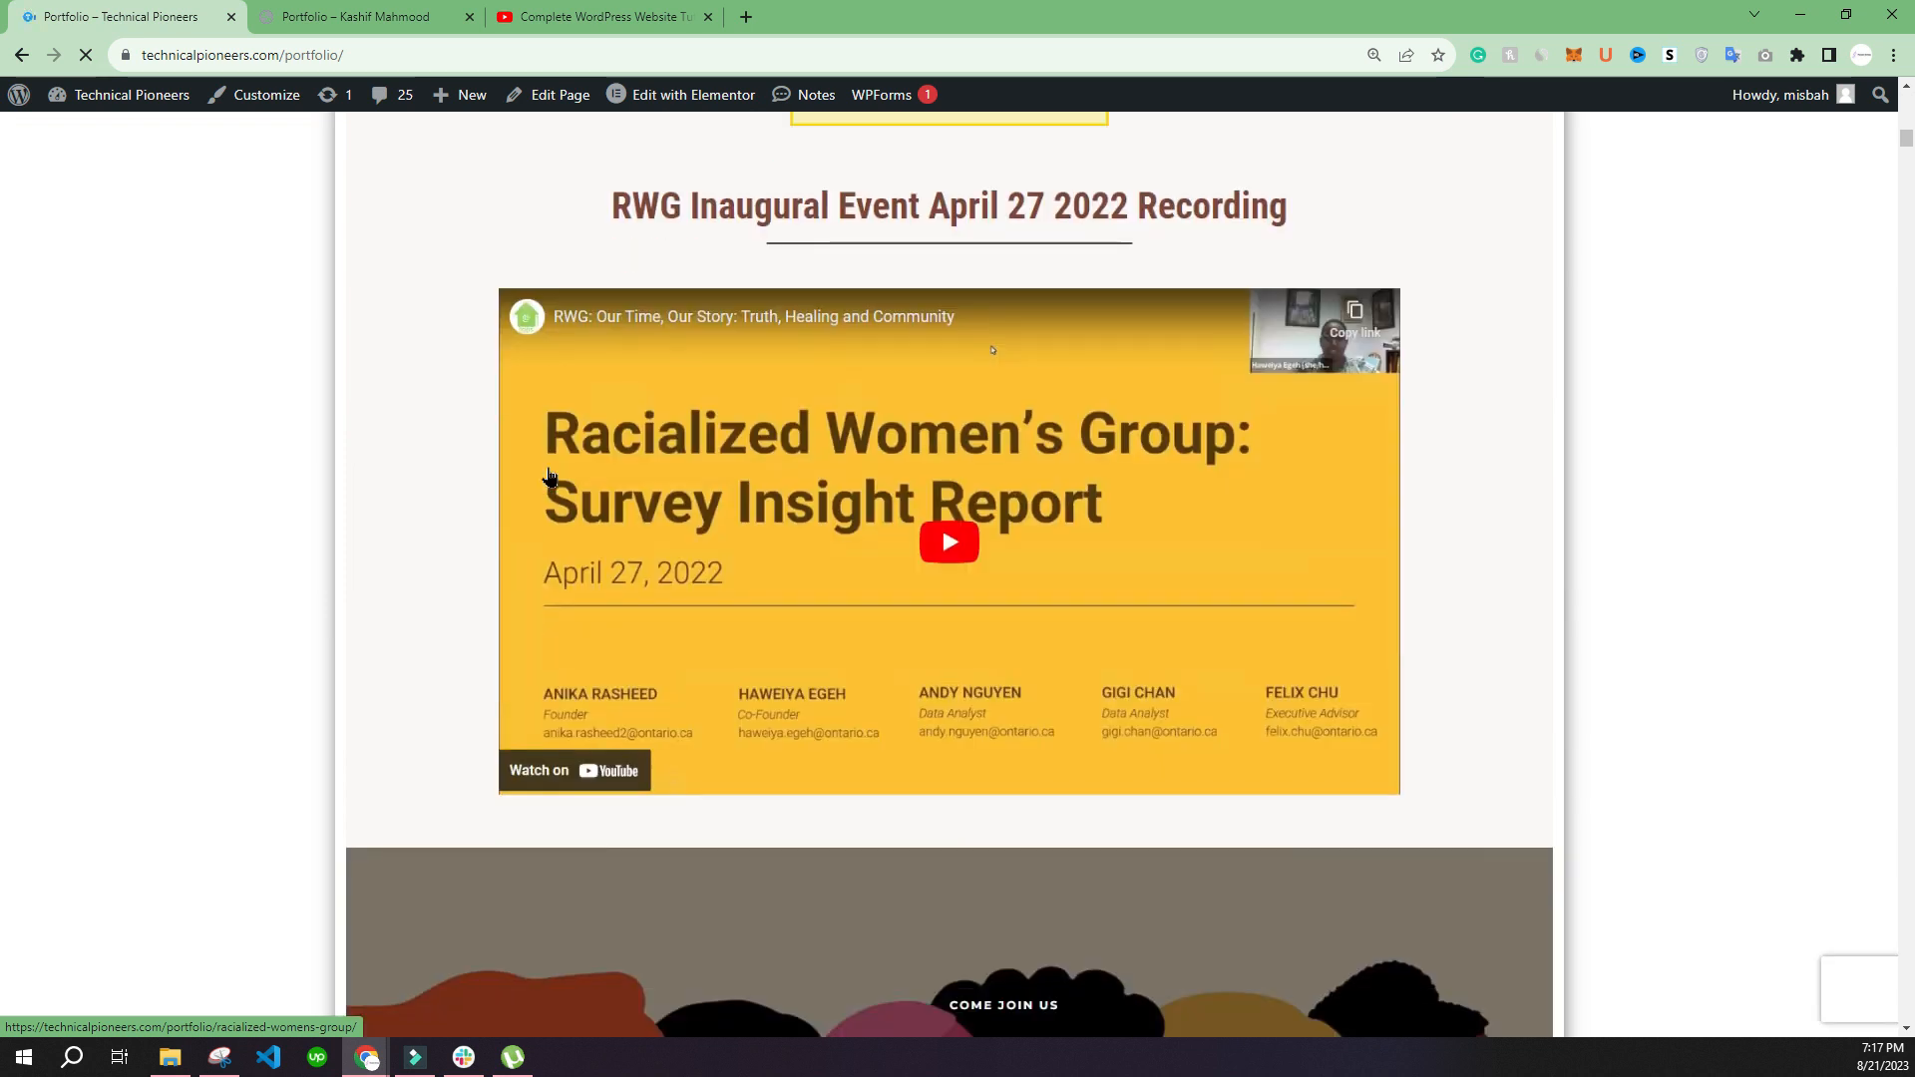
scroll(549, 476, "down", 20)
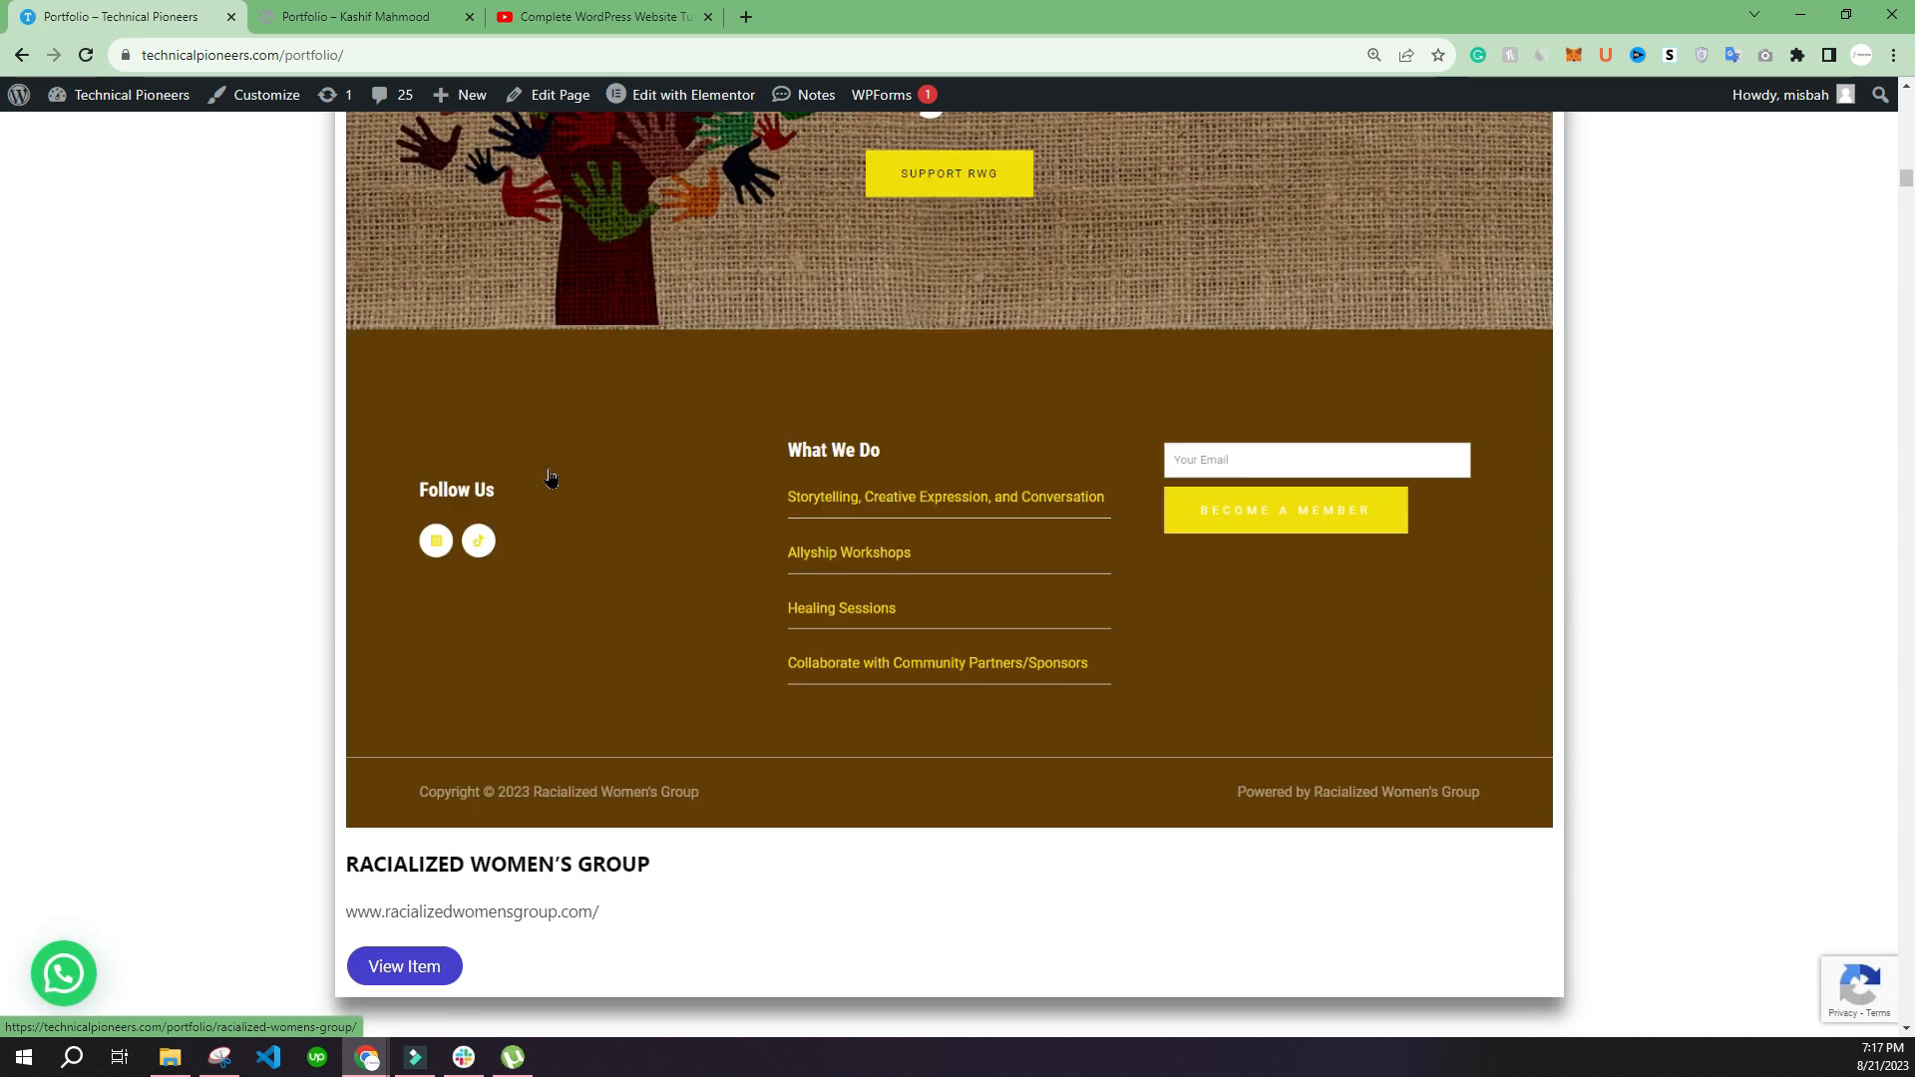
scroll(549, 477, "down", 4)
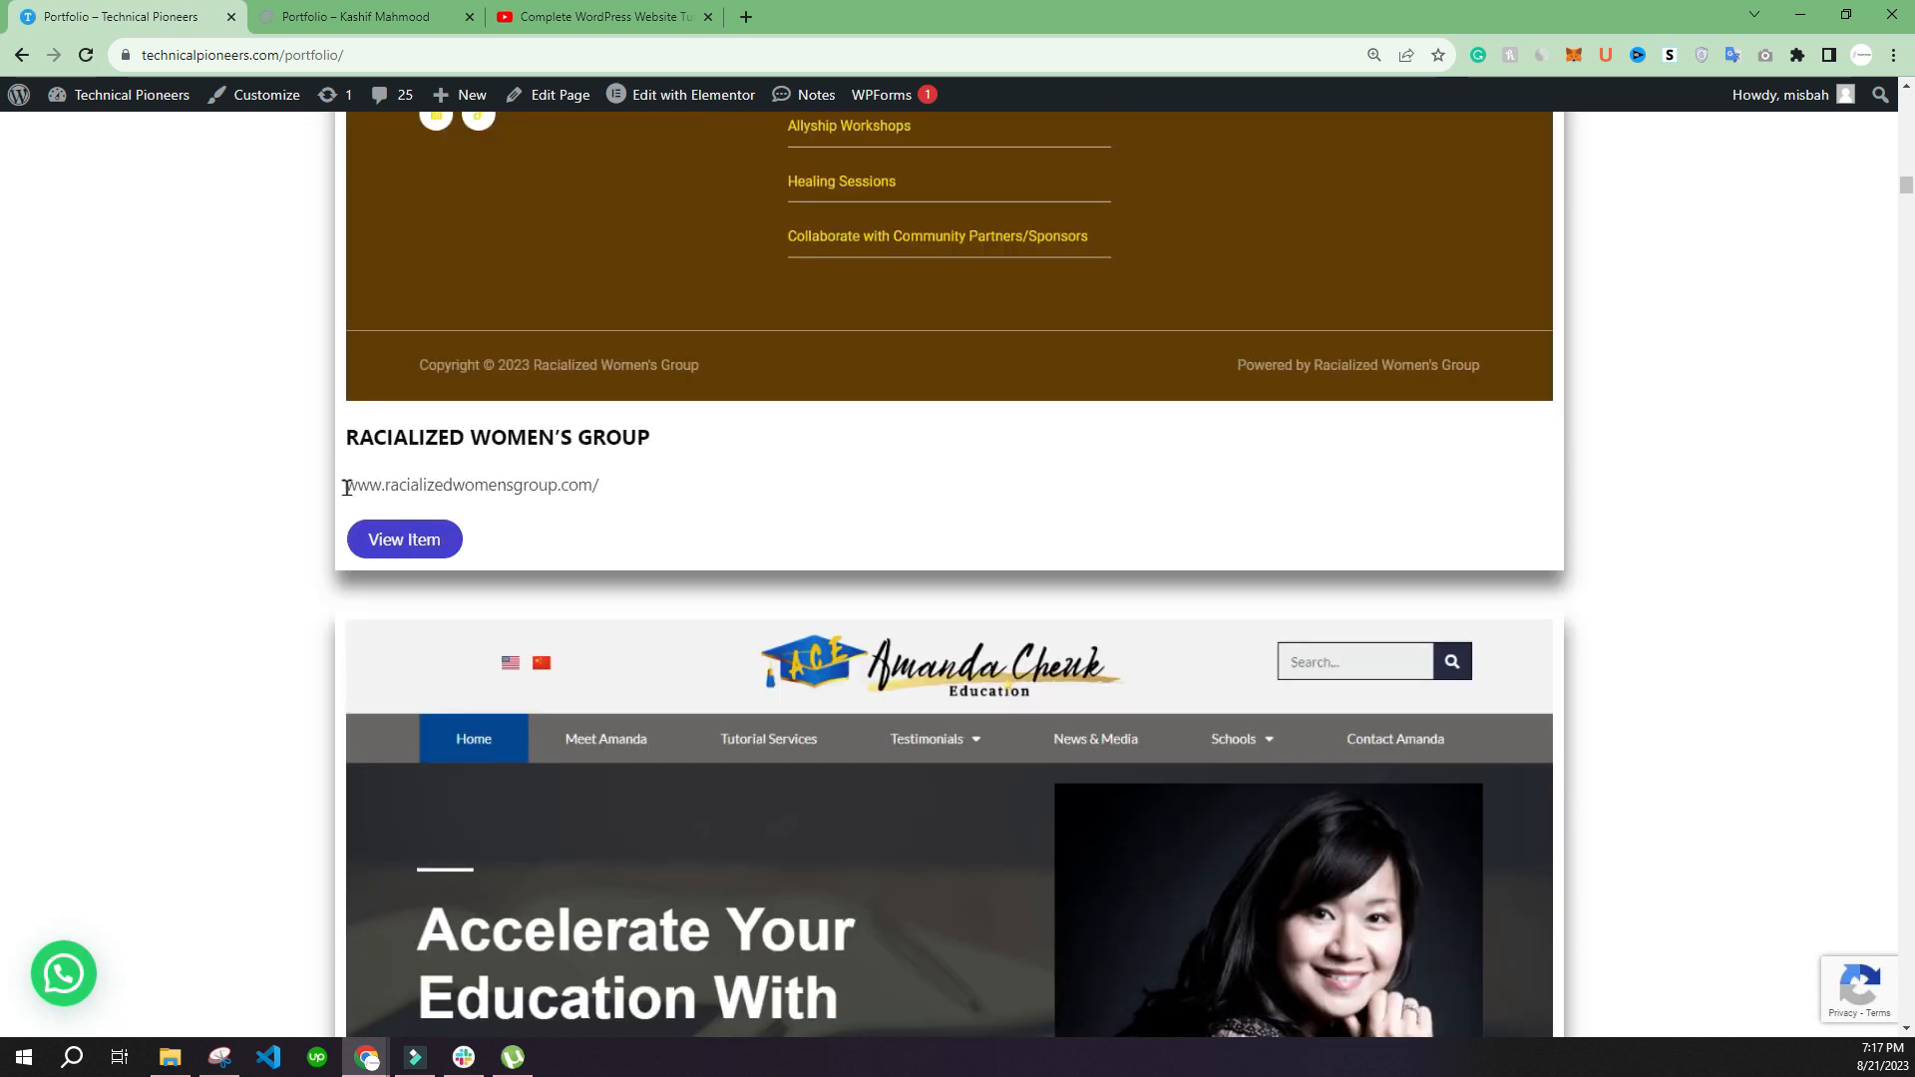
left_click_drag(347, 487, 613, 485)
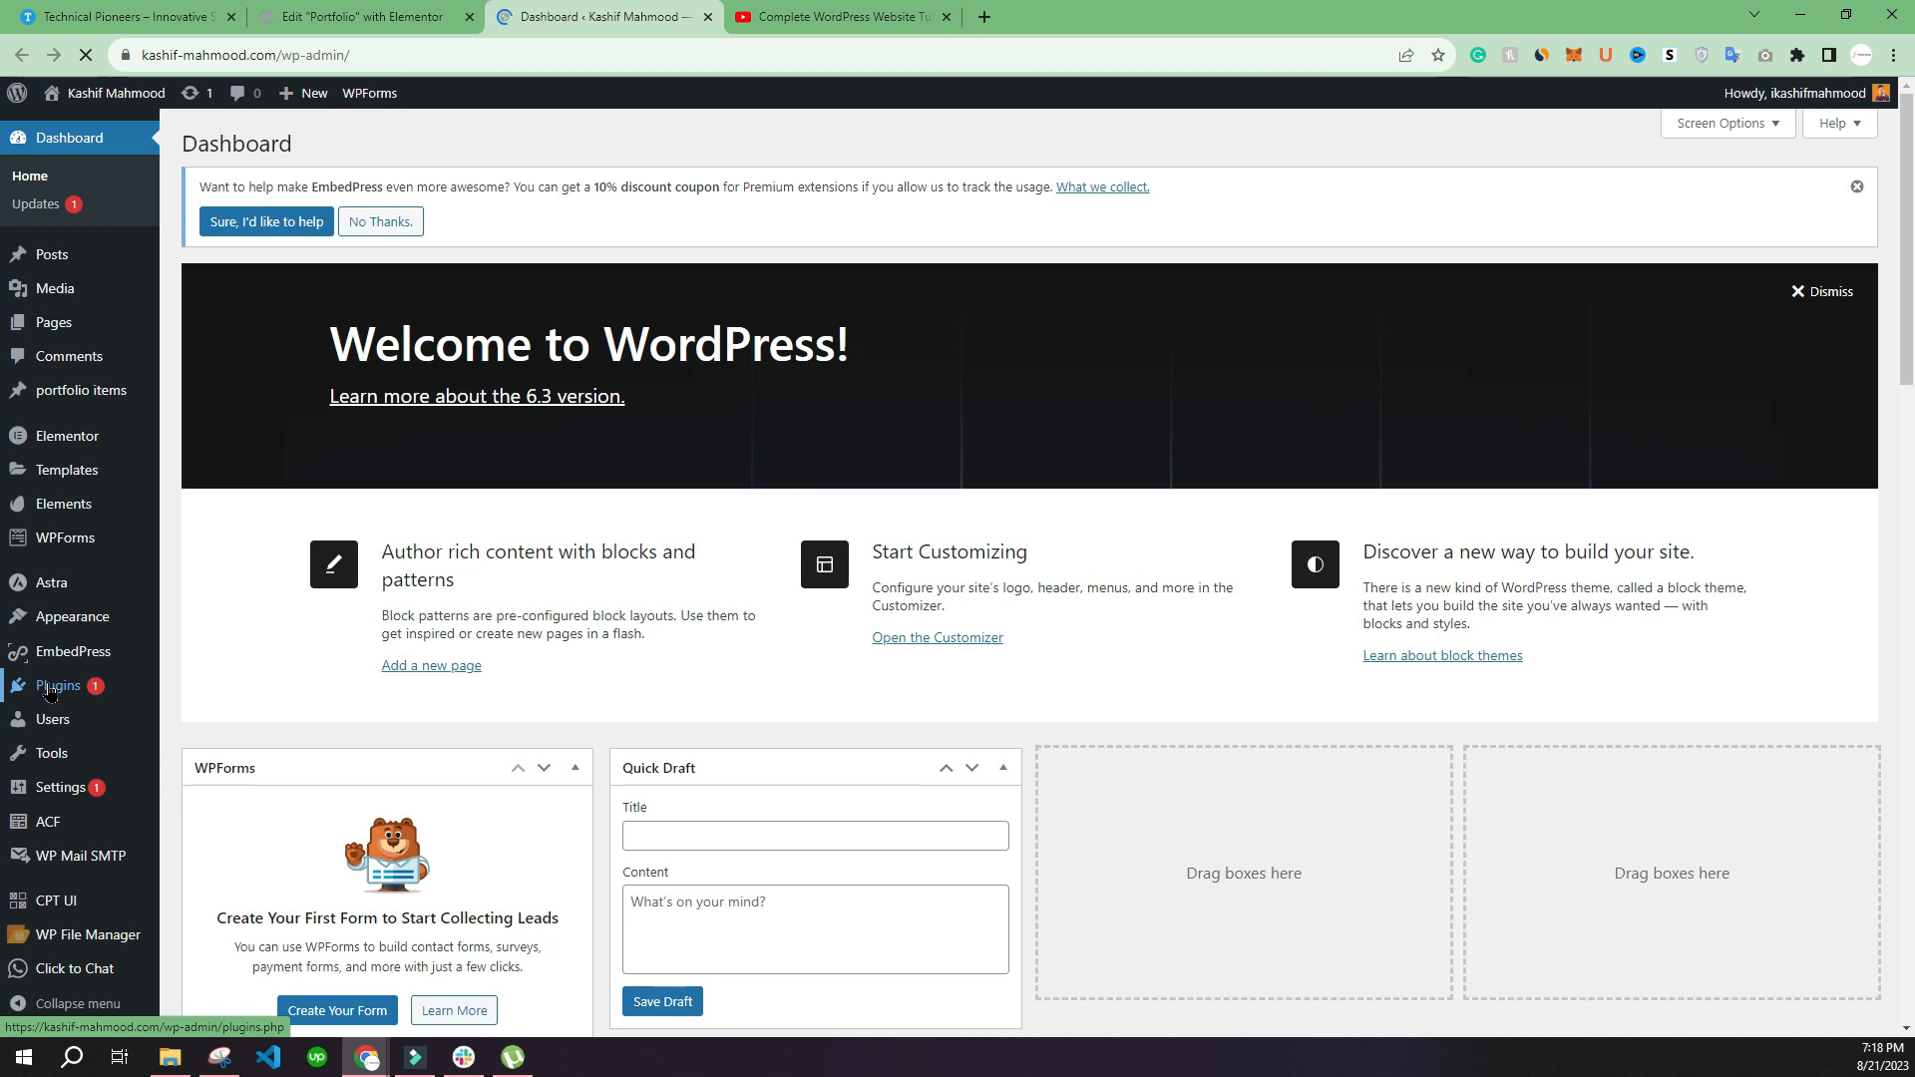
Step: Search for new plugins with the term "elementor loops" in the personal site's WordPress dashboard
mouse_move(50, 690)
left_click(222, 722)
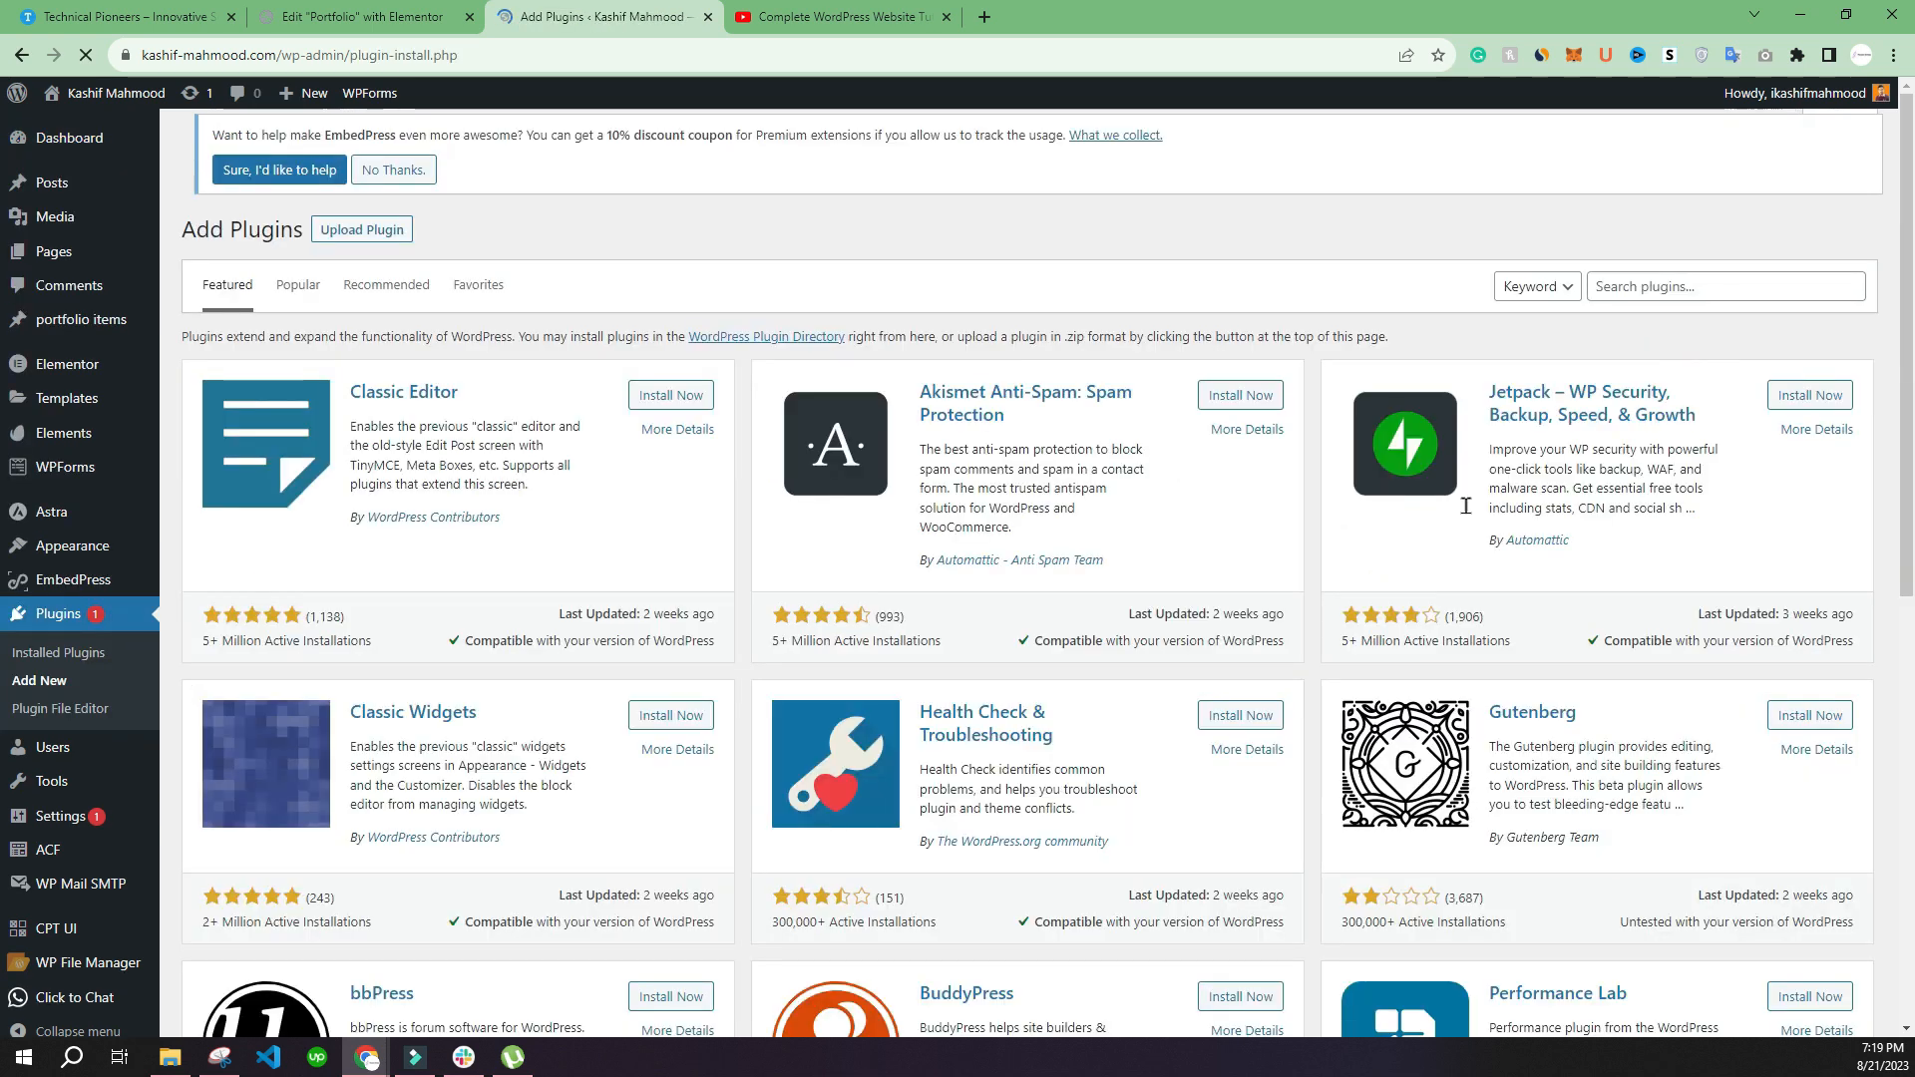
left_click(1677, 287)
type("e")
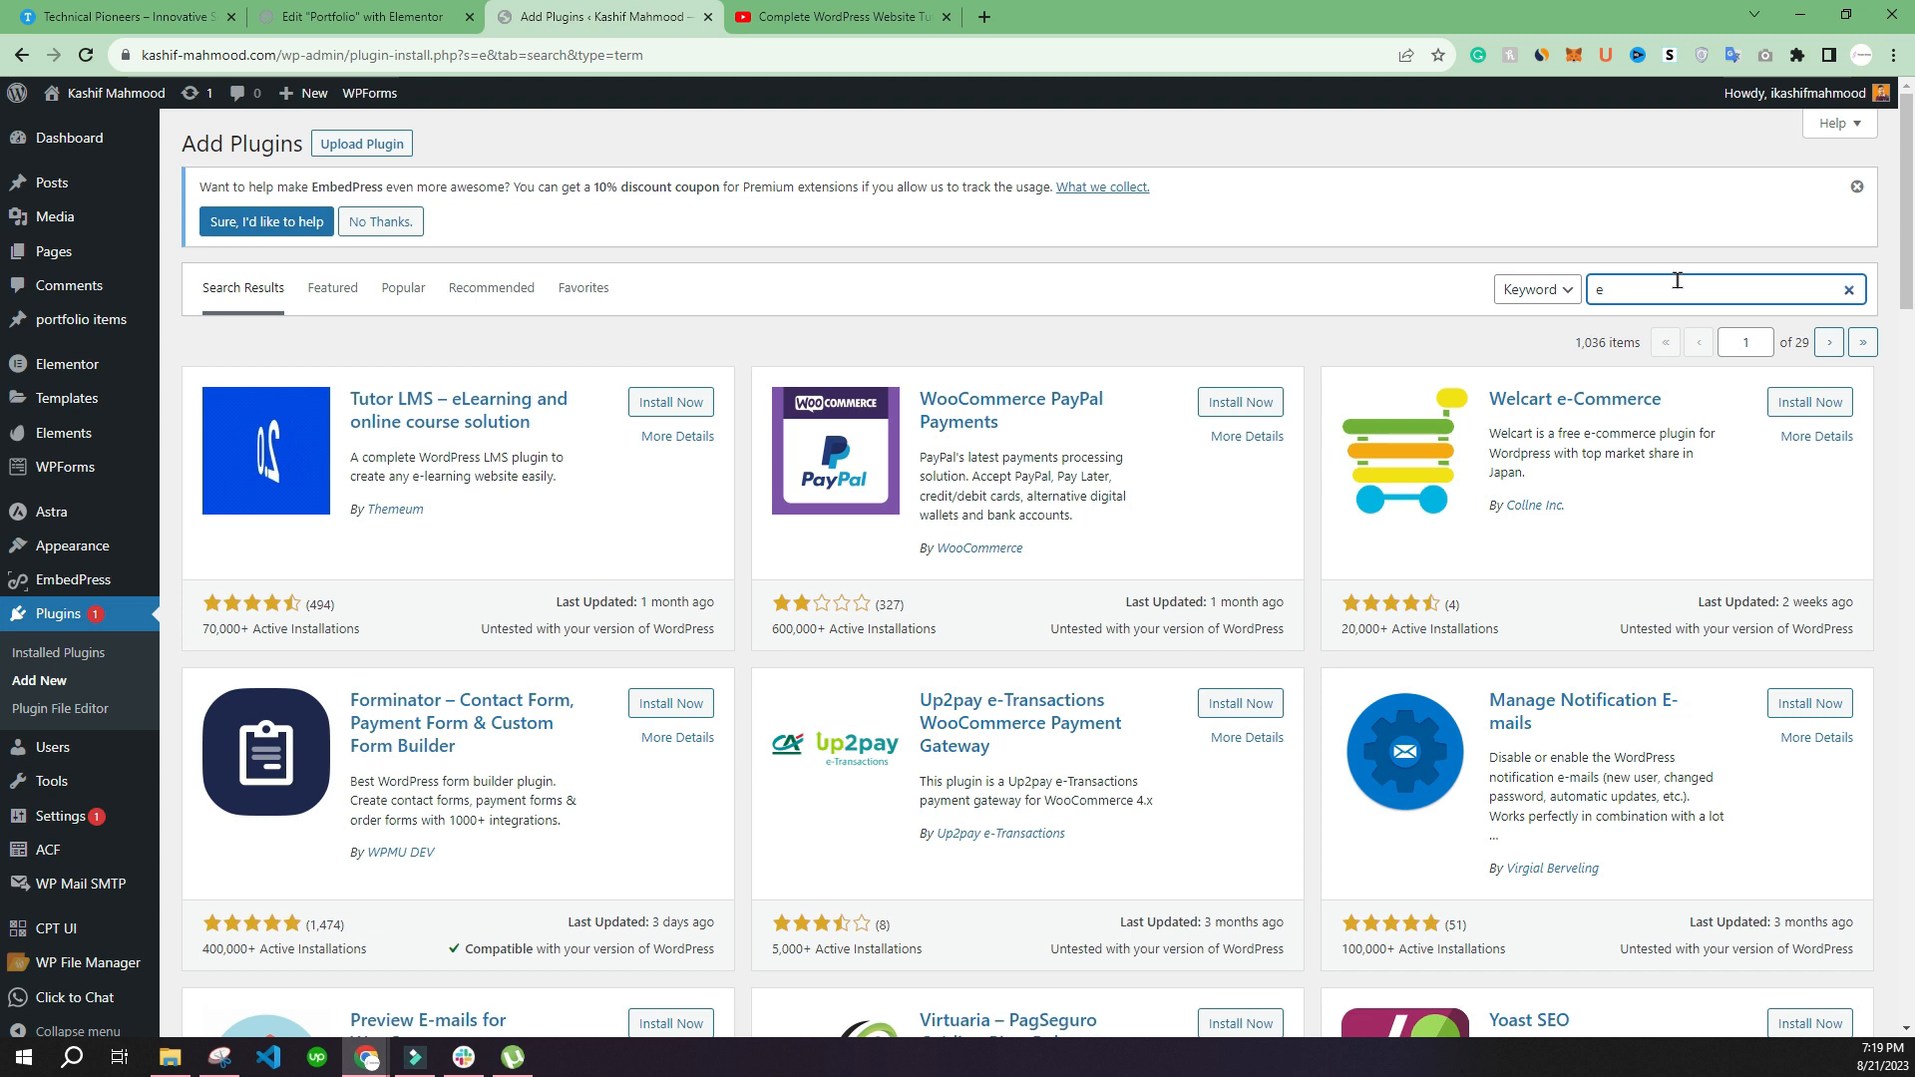
type("lementor loops")
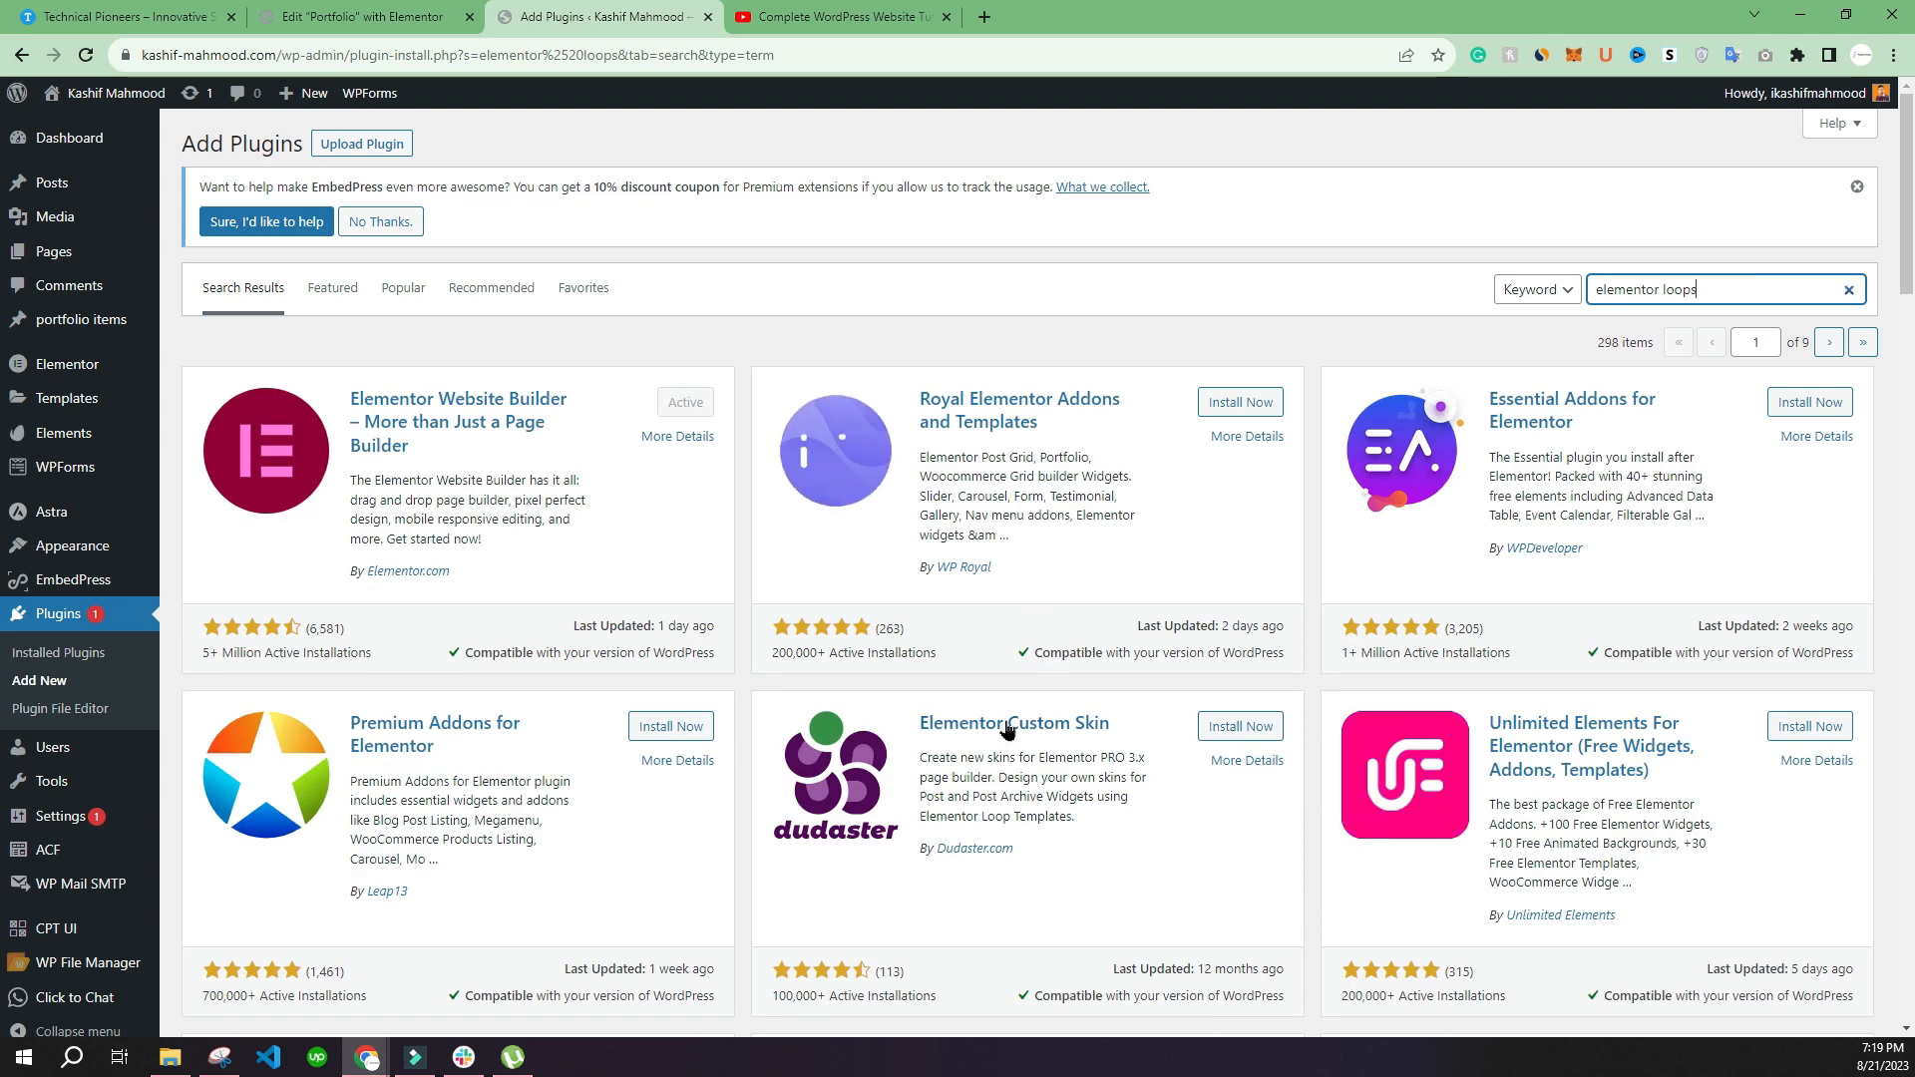
Step: Install and activate the Elementor Custom Skin plugin by Dudaster.com
scroll(1002, 723, "down", 1)
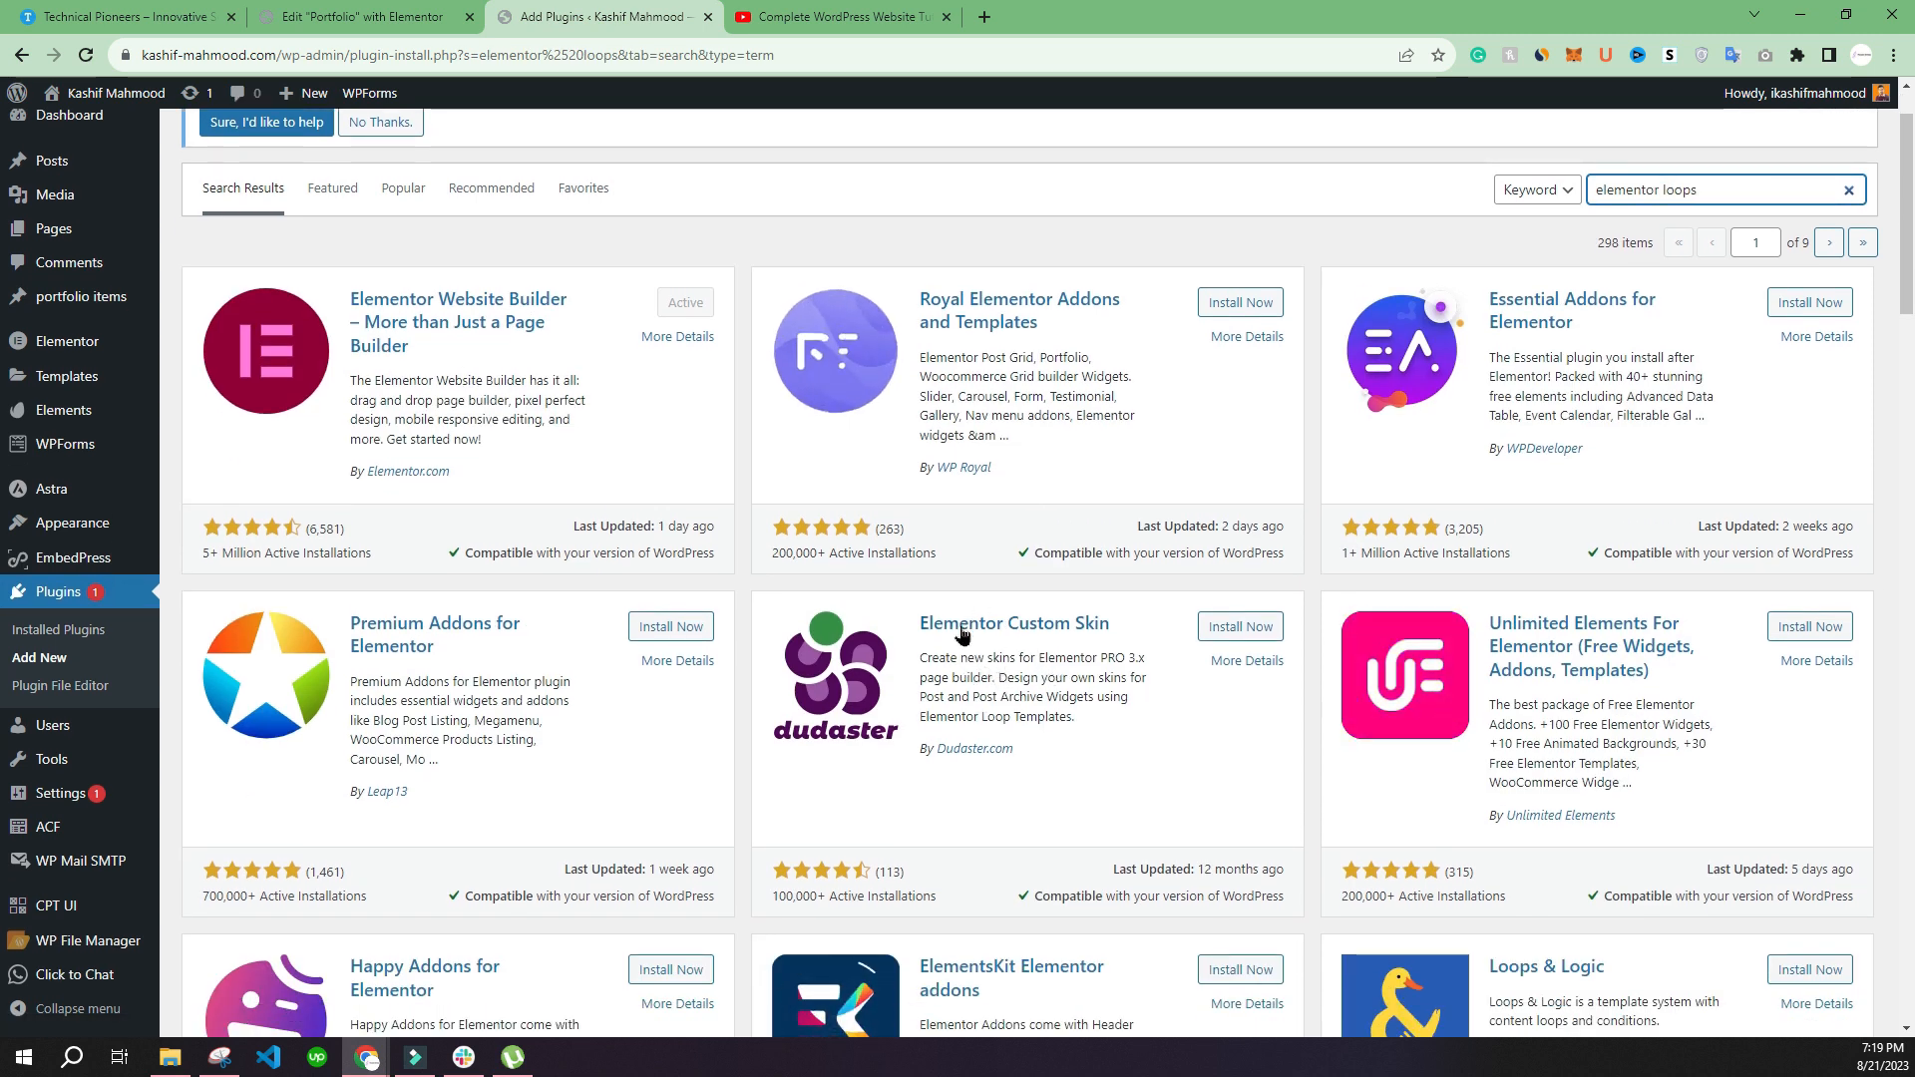
left_click(1214, 628)
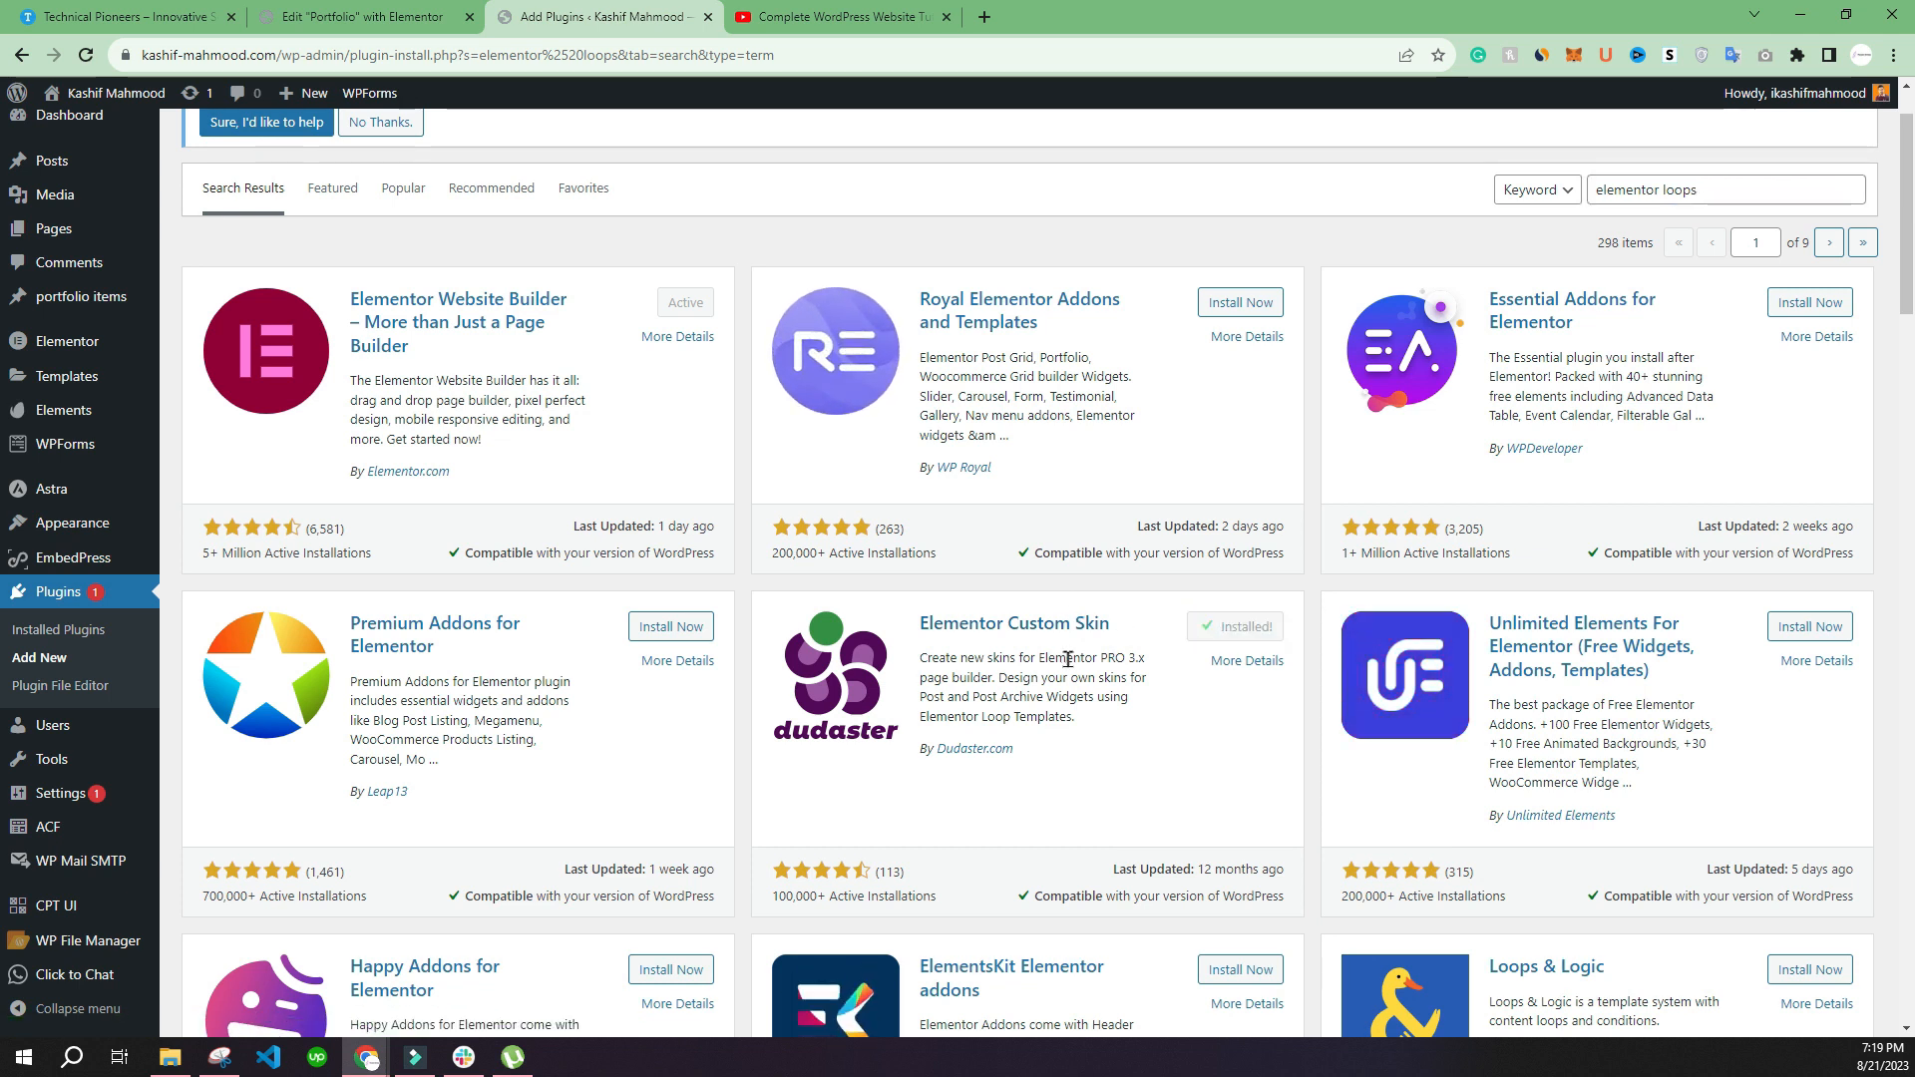
left_click(1250, 628)
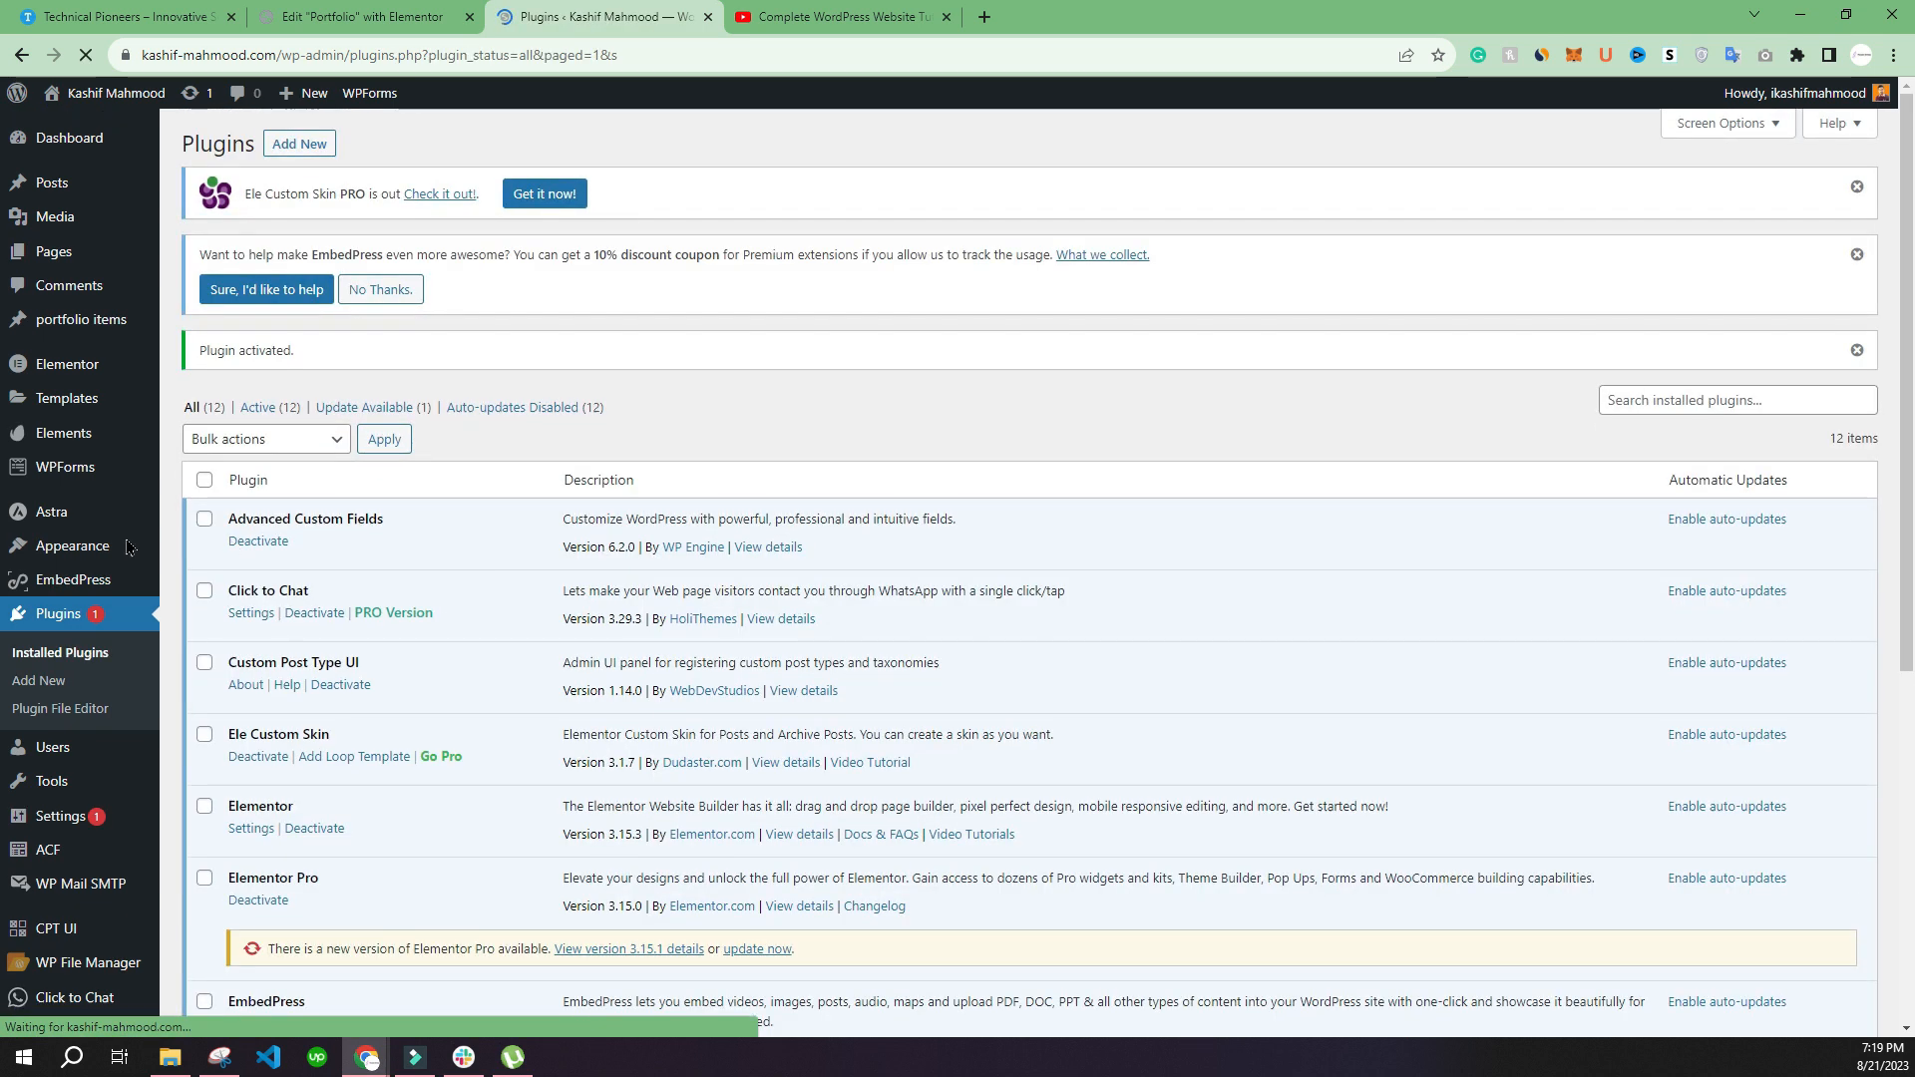
Step: Create a new Elementor template of type Loop named "portfolio loop"
mouse_move(125, 562)
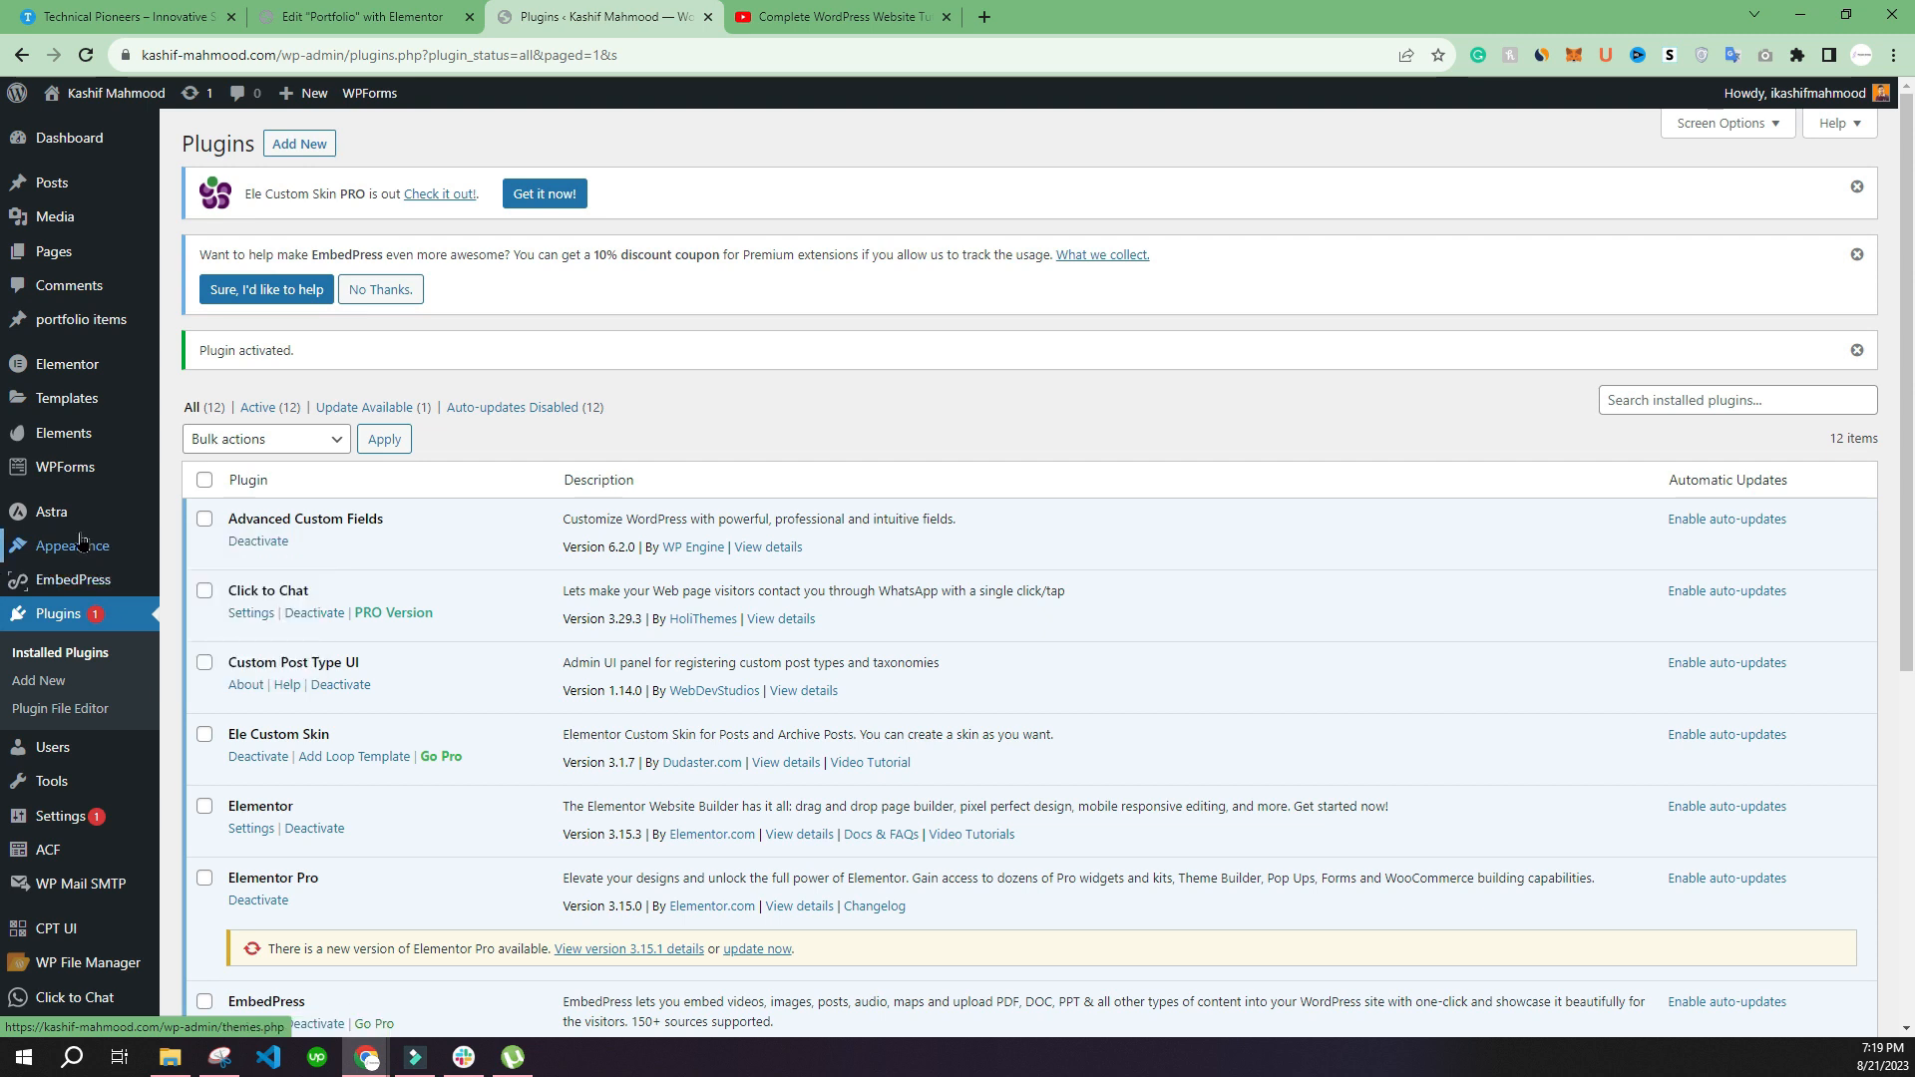
left_click(72, 407)
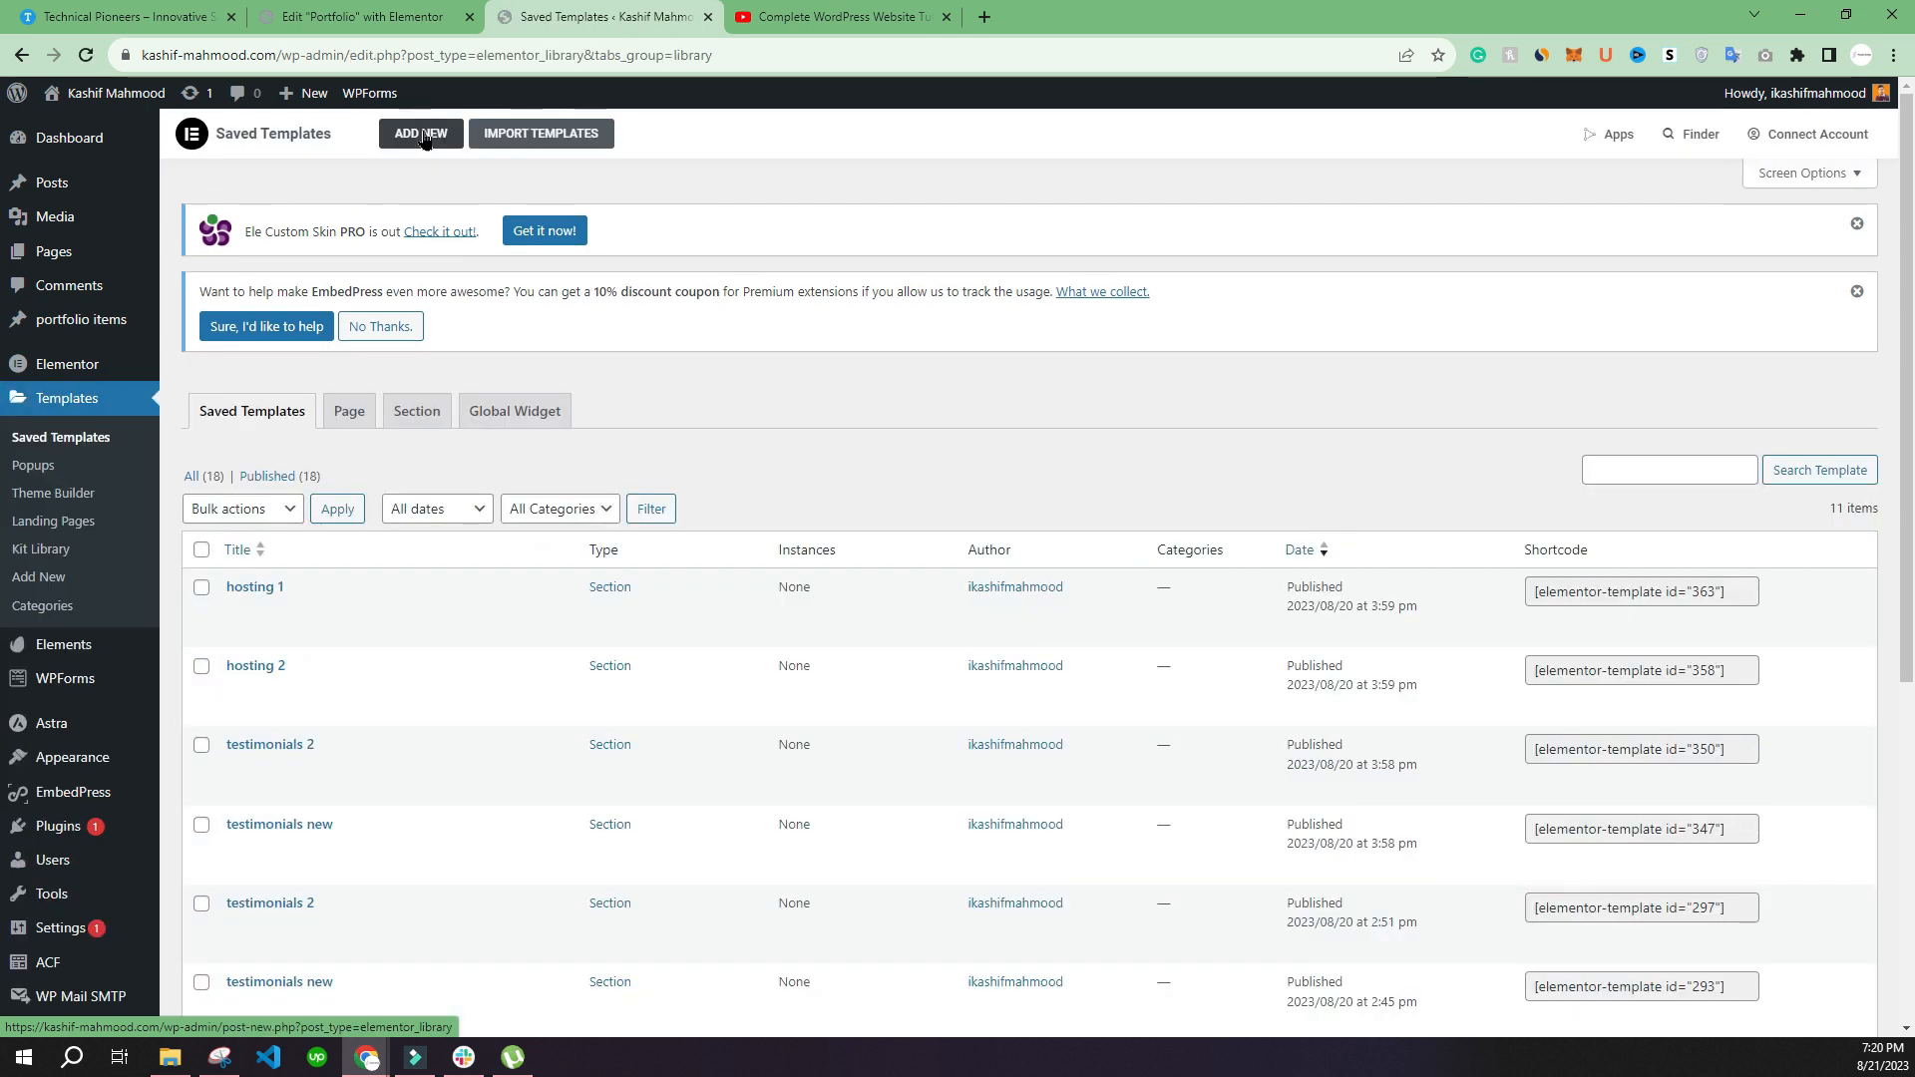
left_click(421, 134)
left_click(1054, 565)
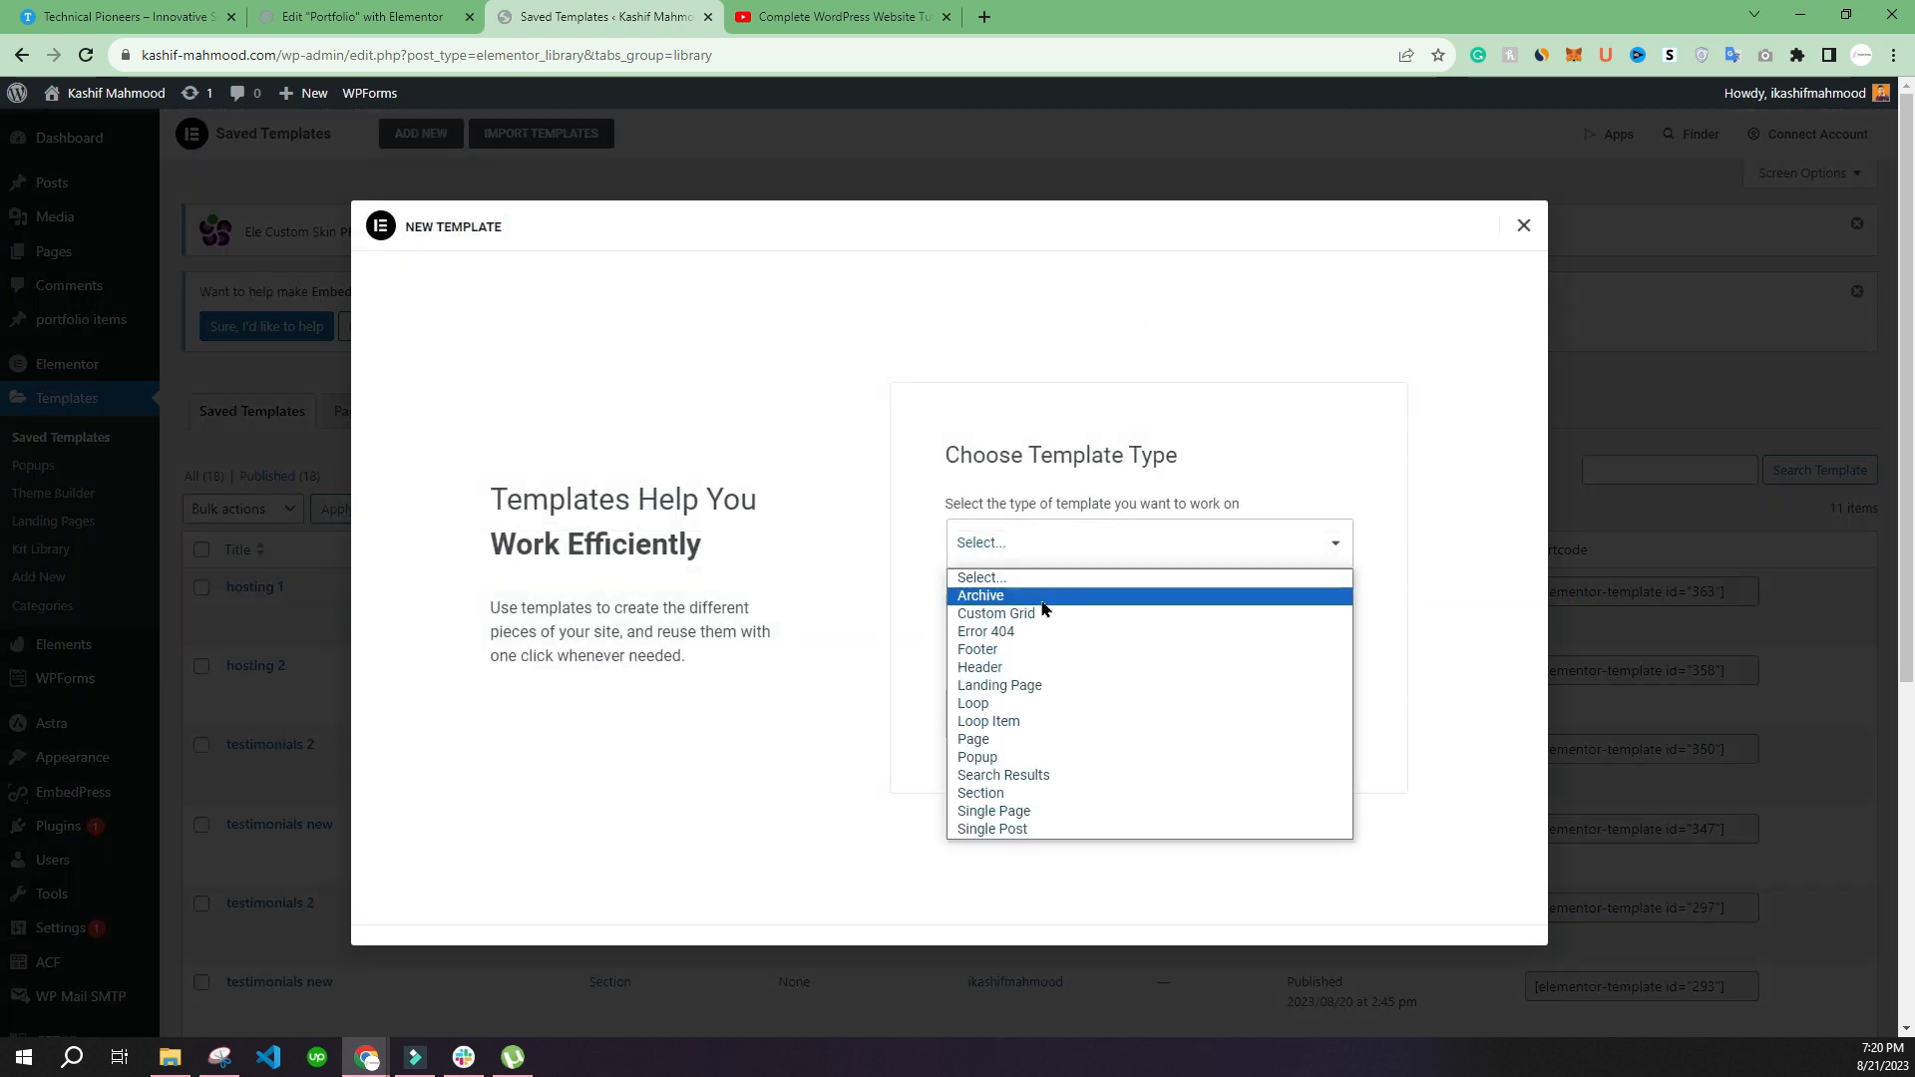
left_click(990, 708)
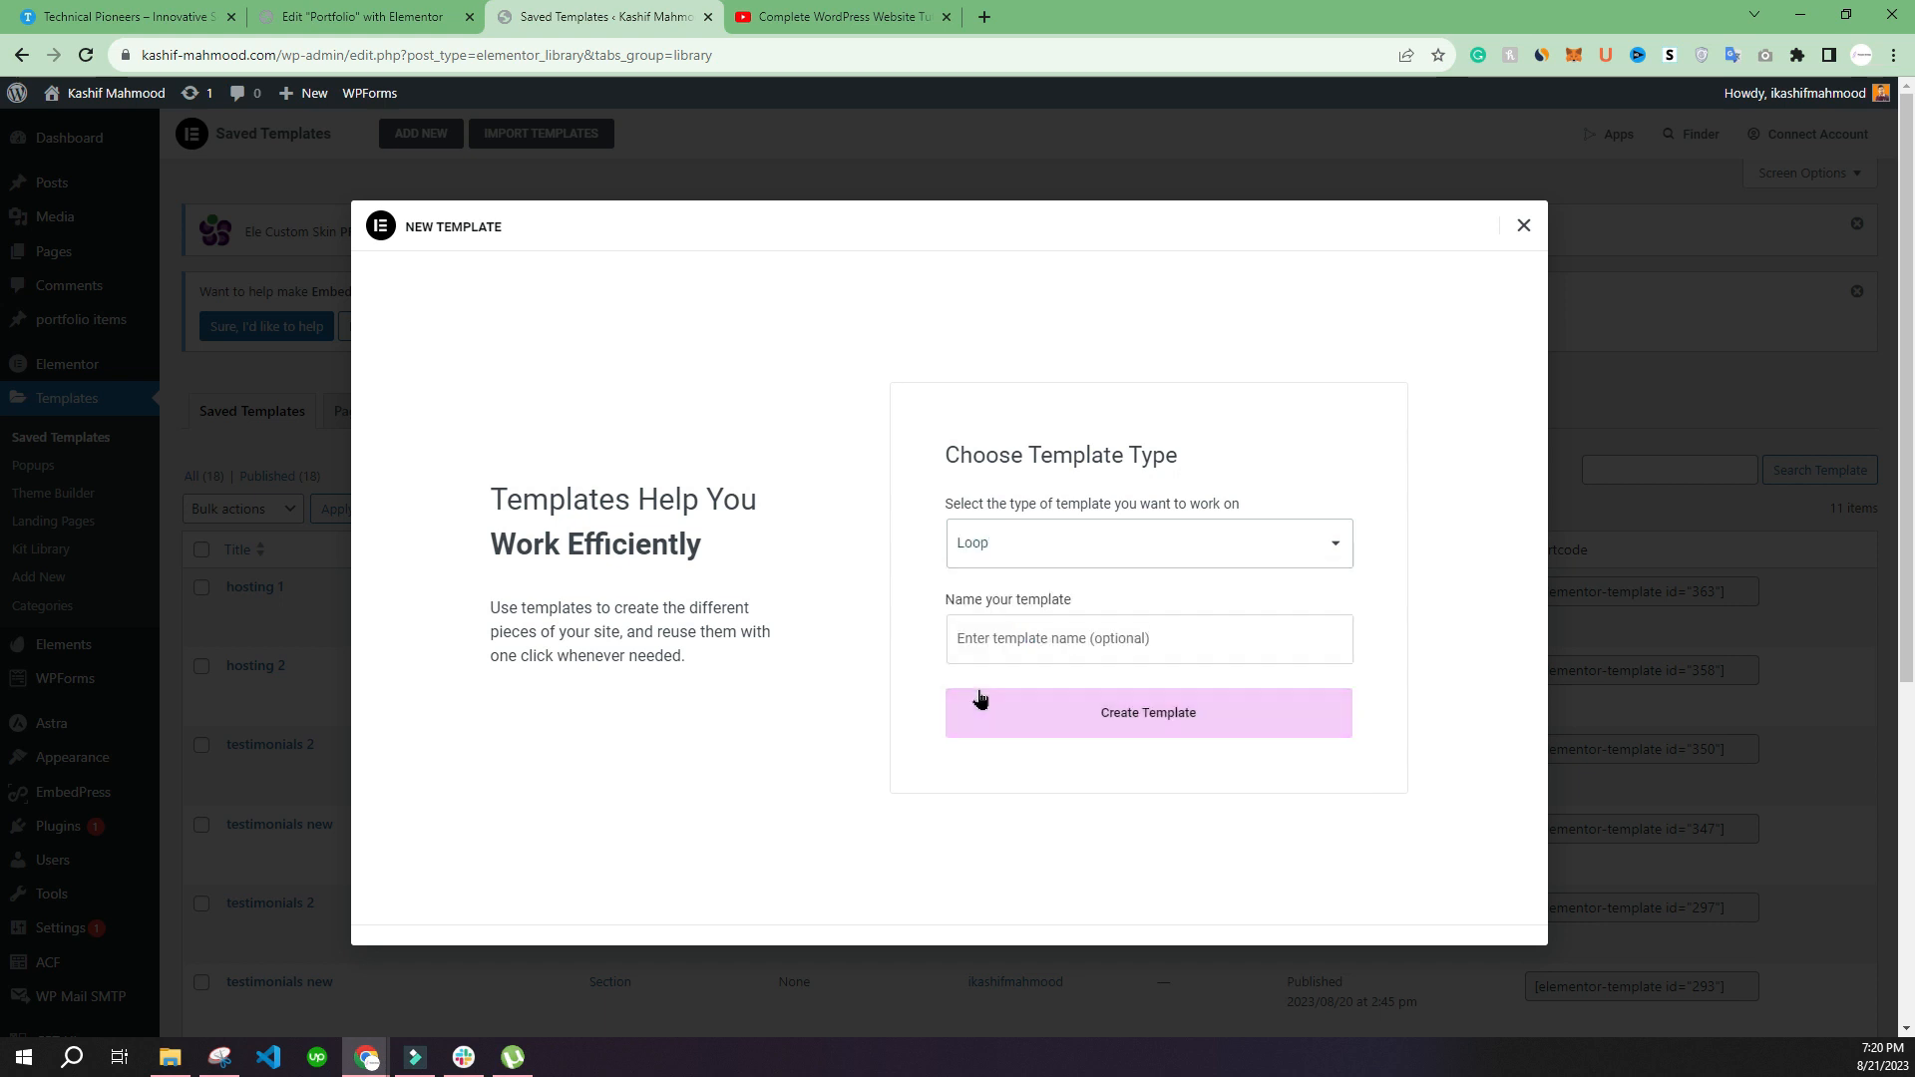
left_click(990, 625)
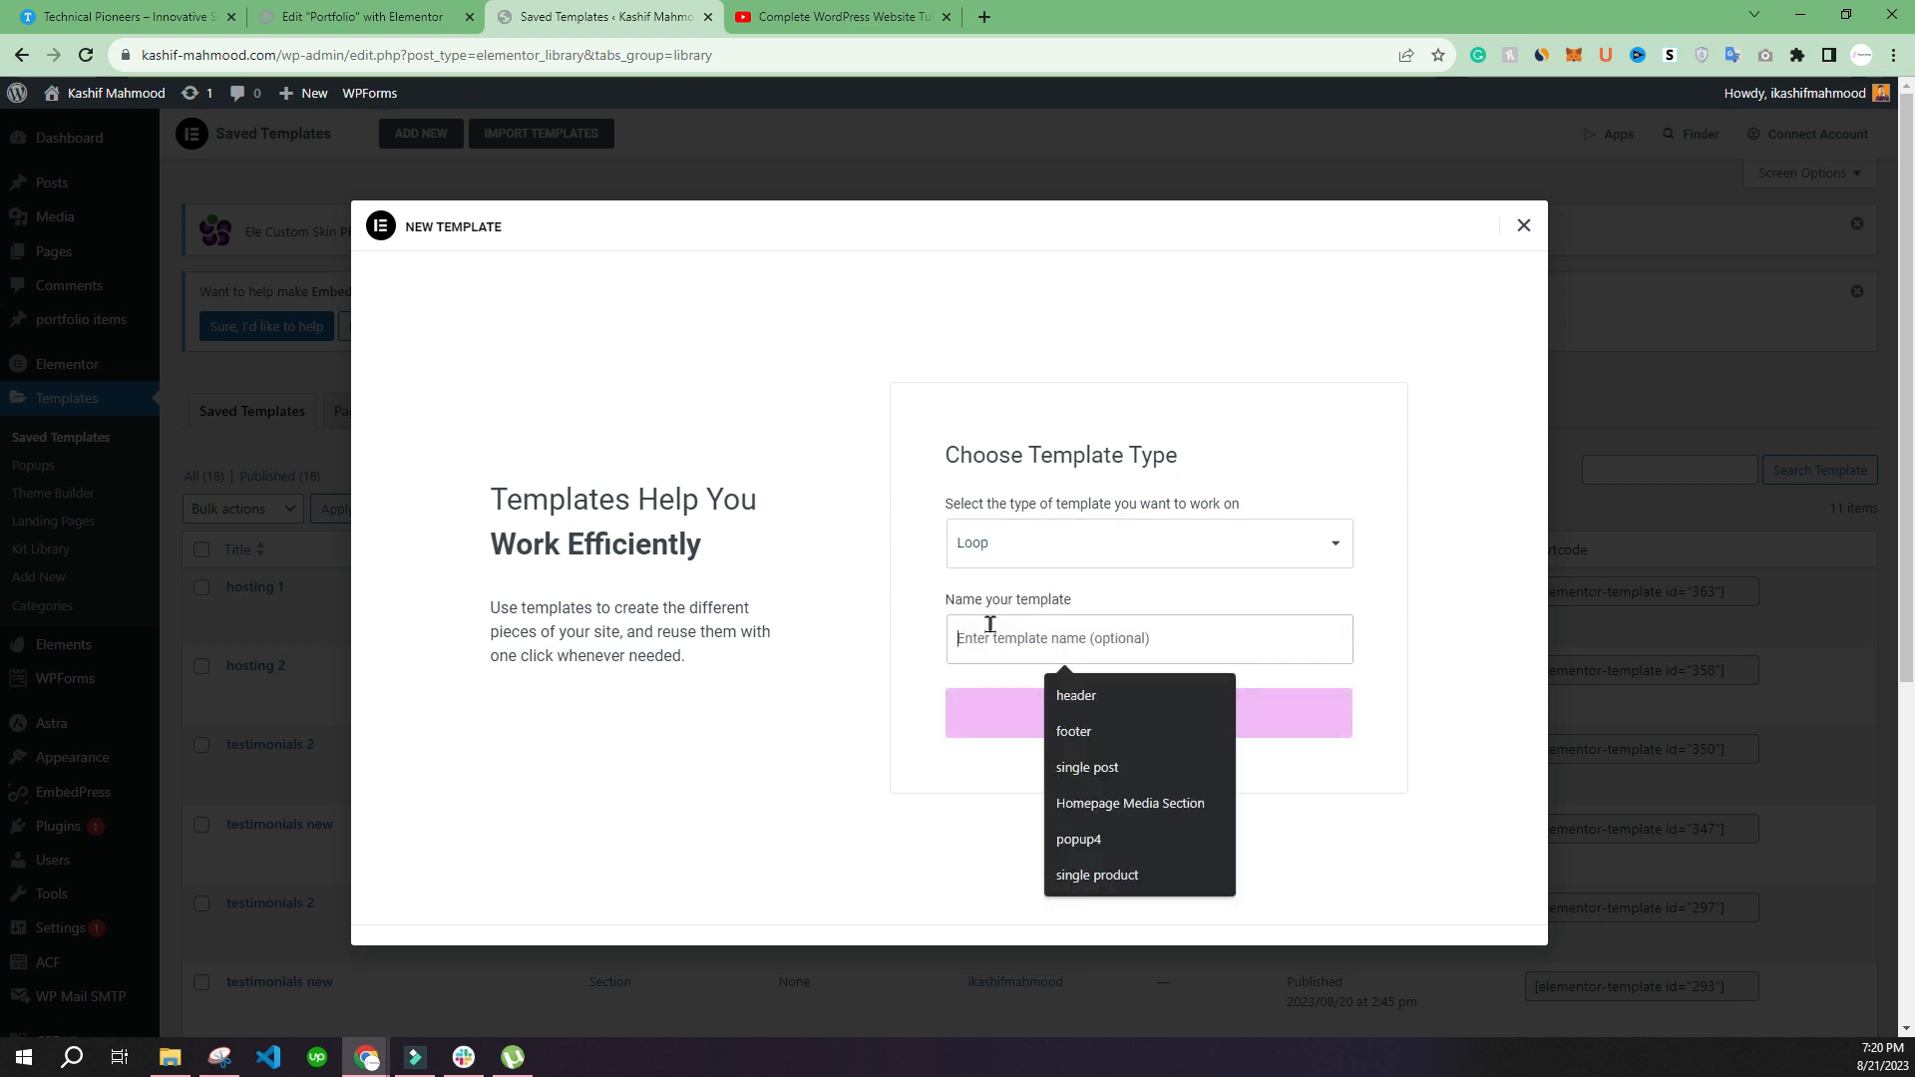
type("portfolio loop")
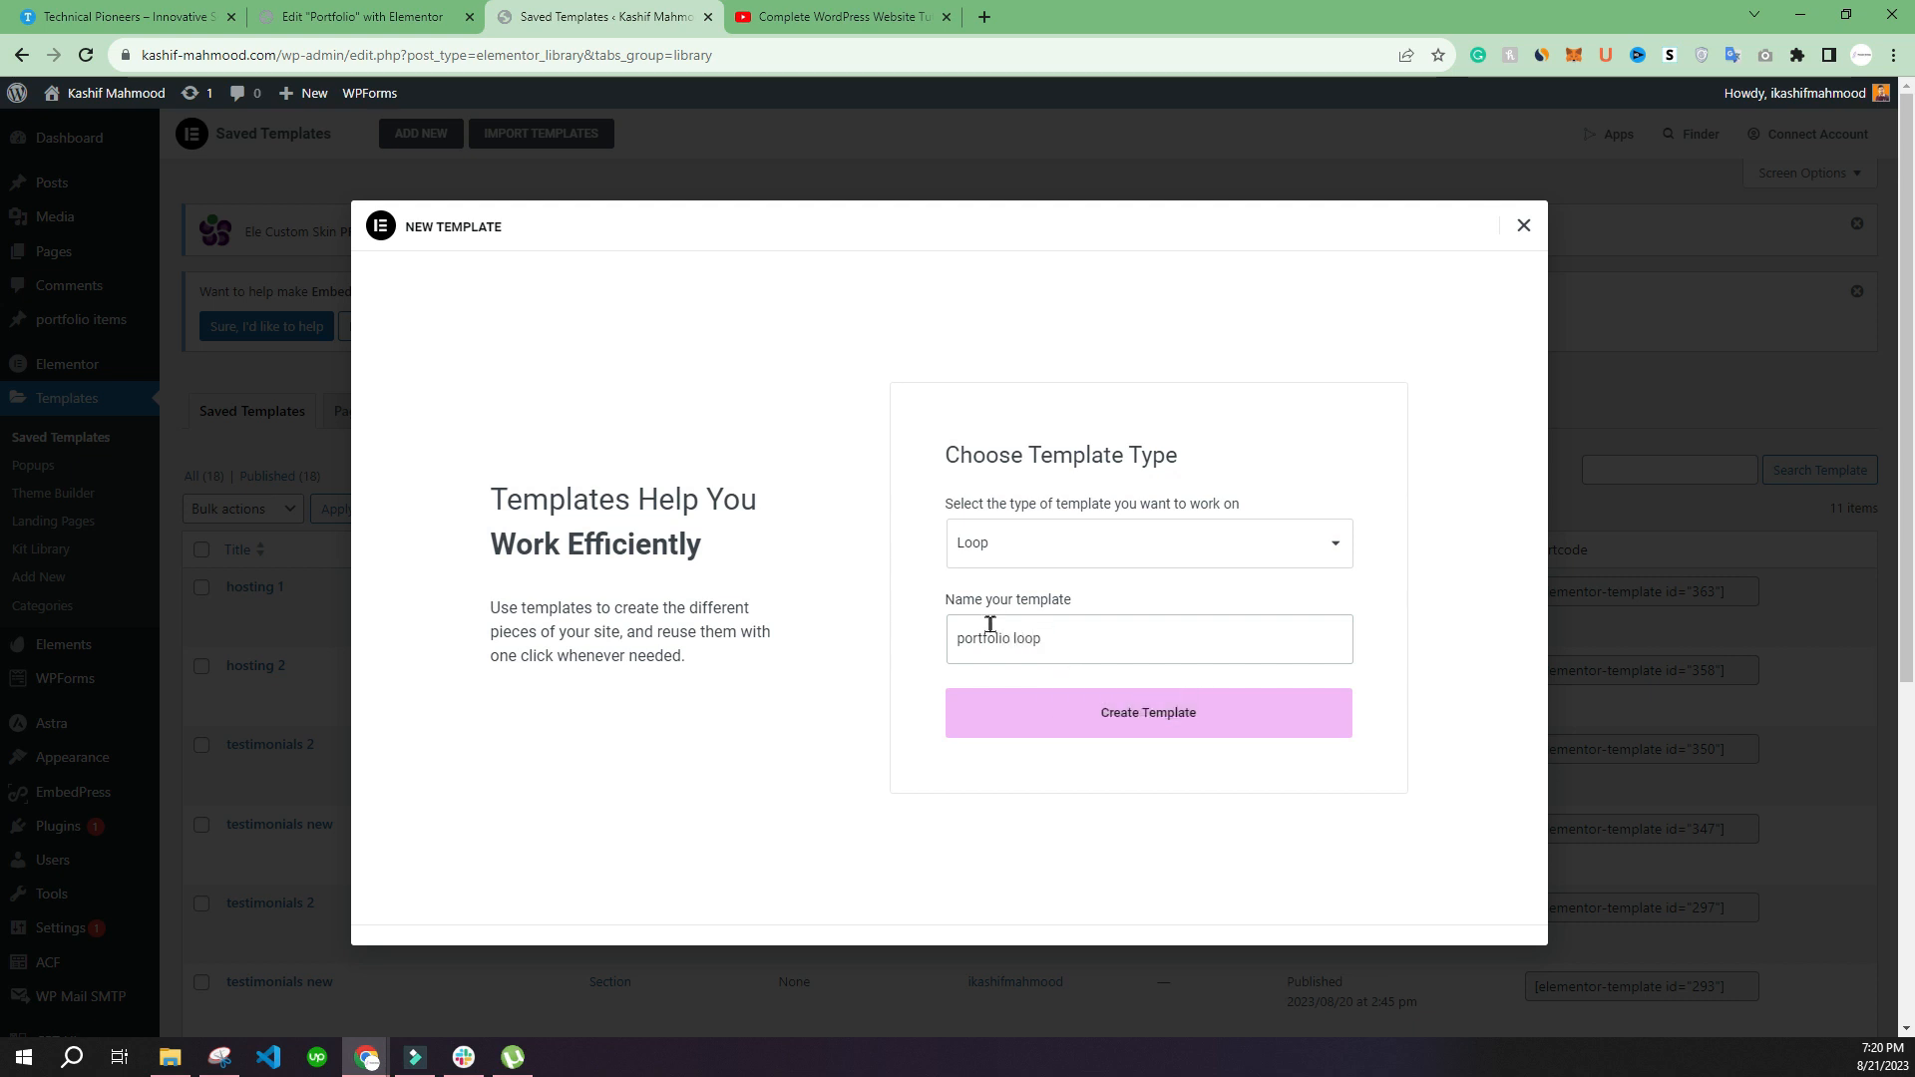
left_click(1134, 706)
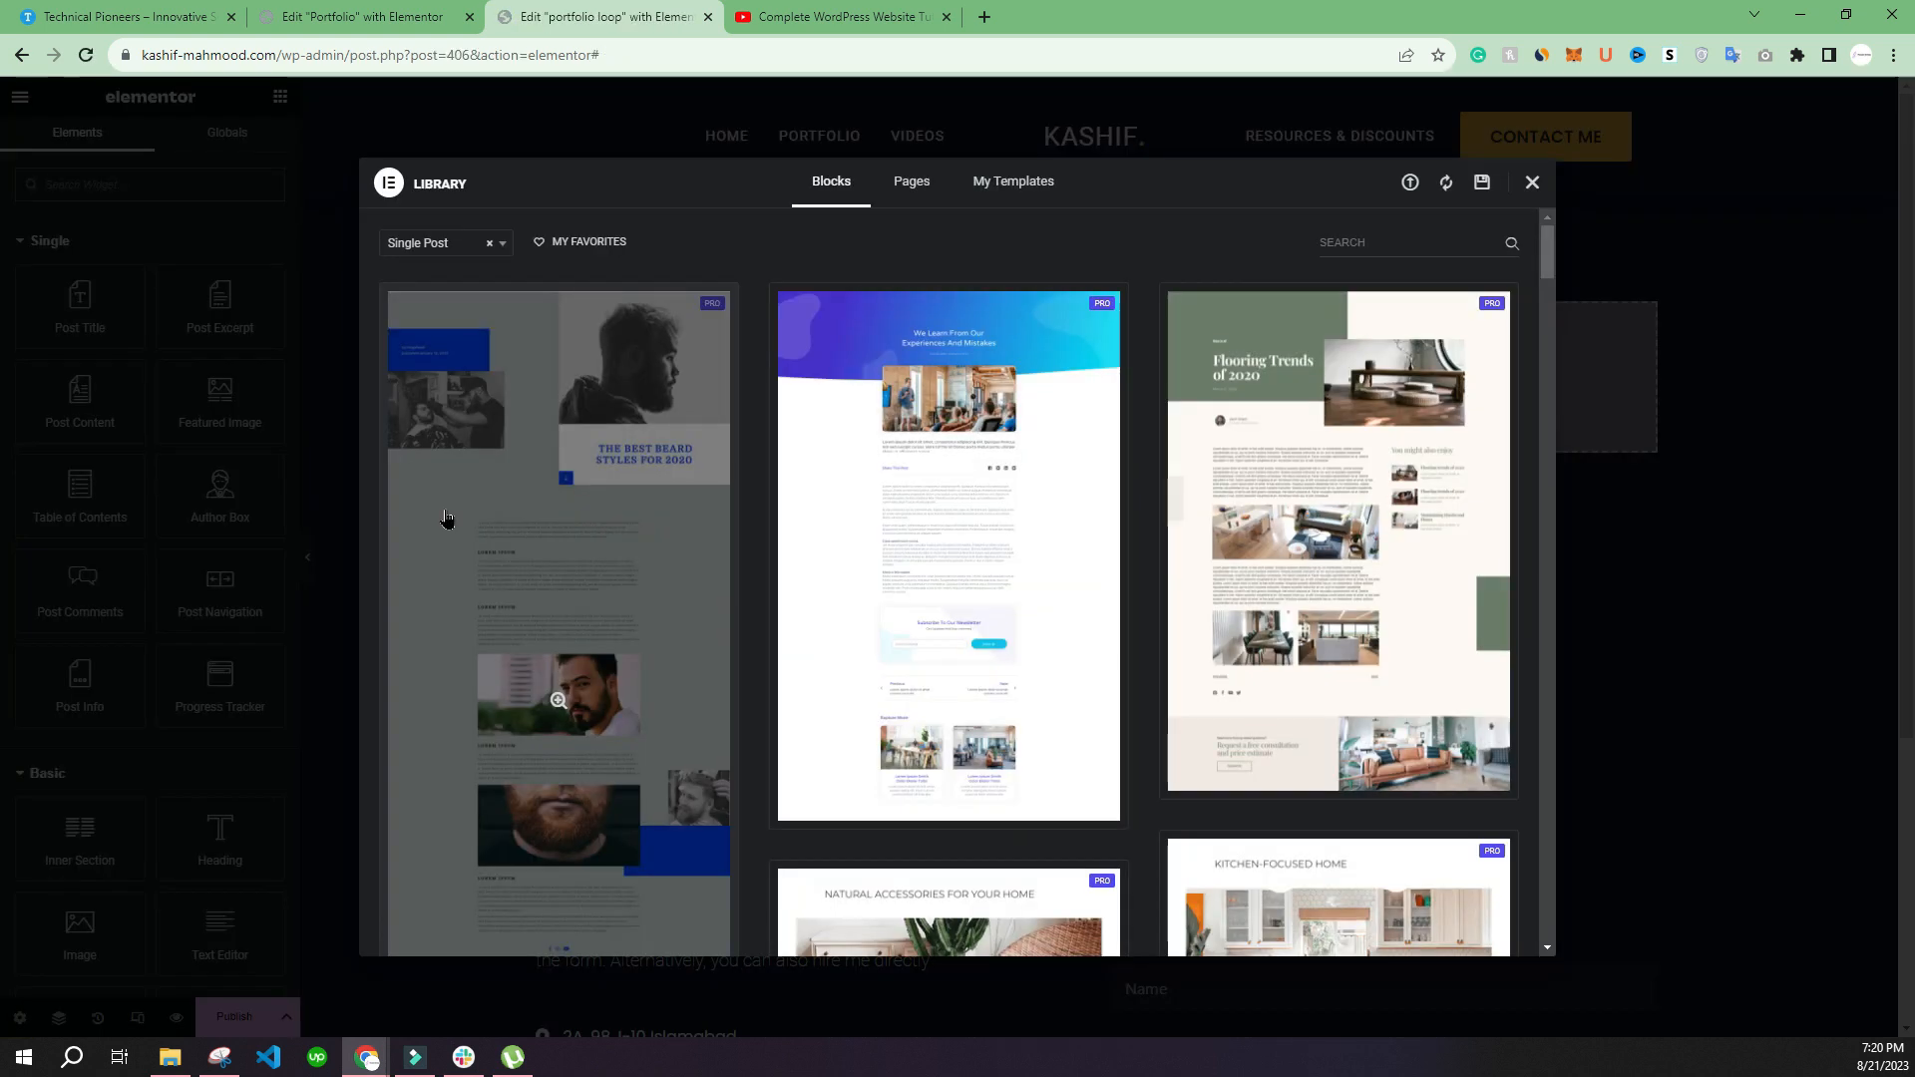
Step: Check the Portfolio page's post layout in its editor and dismiss the template library in the portfolio loop template
left_click(359, 16)
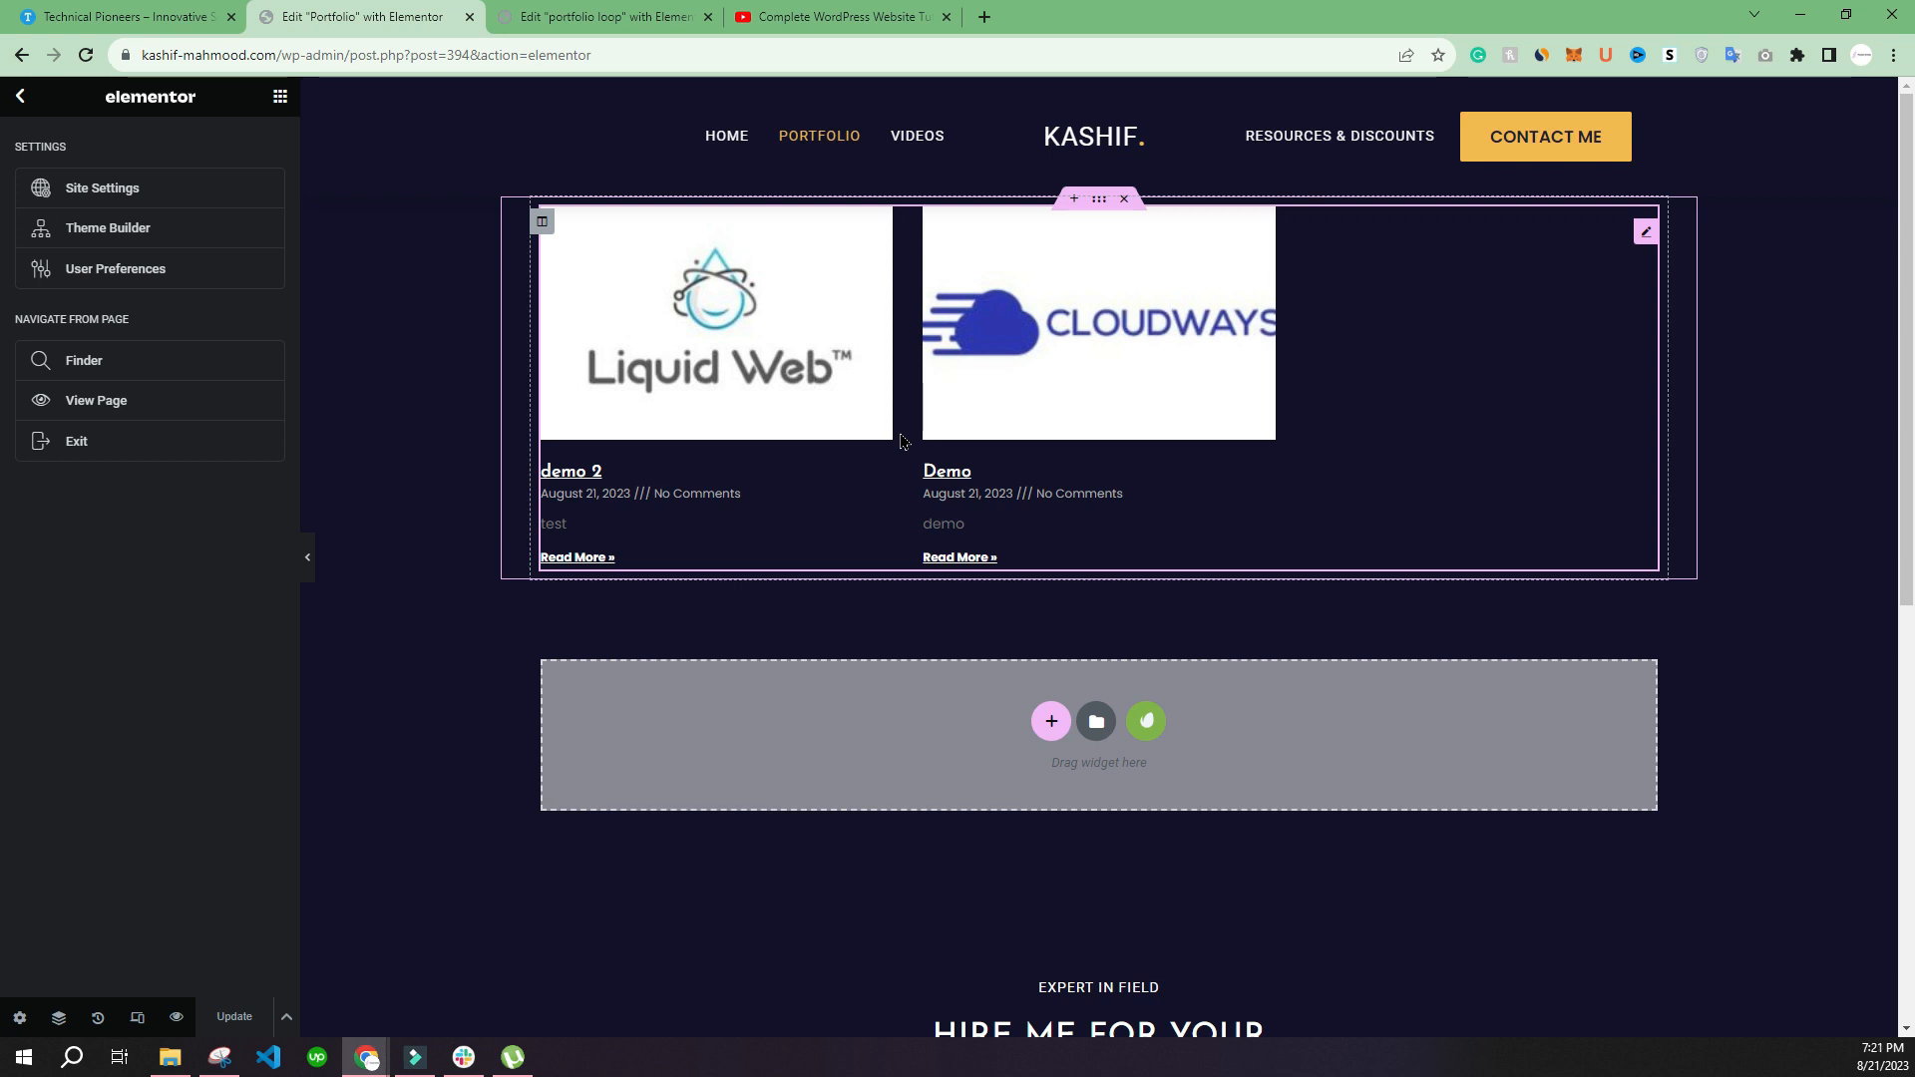
left_click(604, 16)
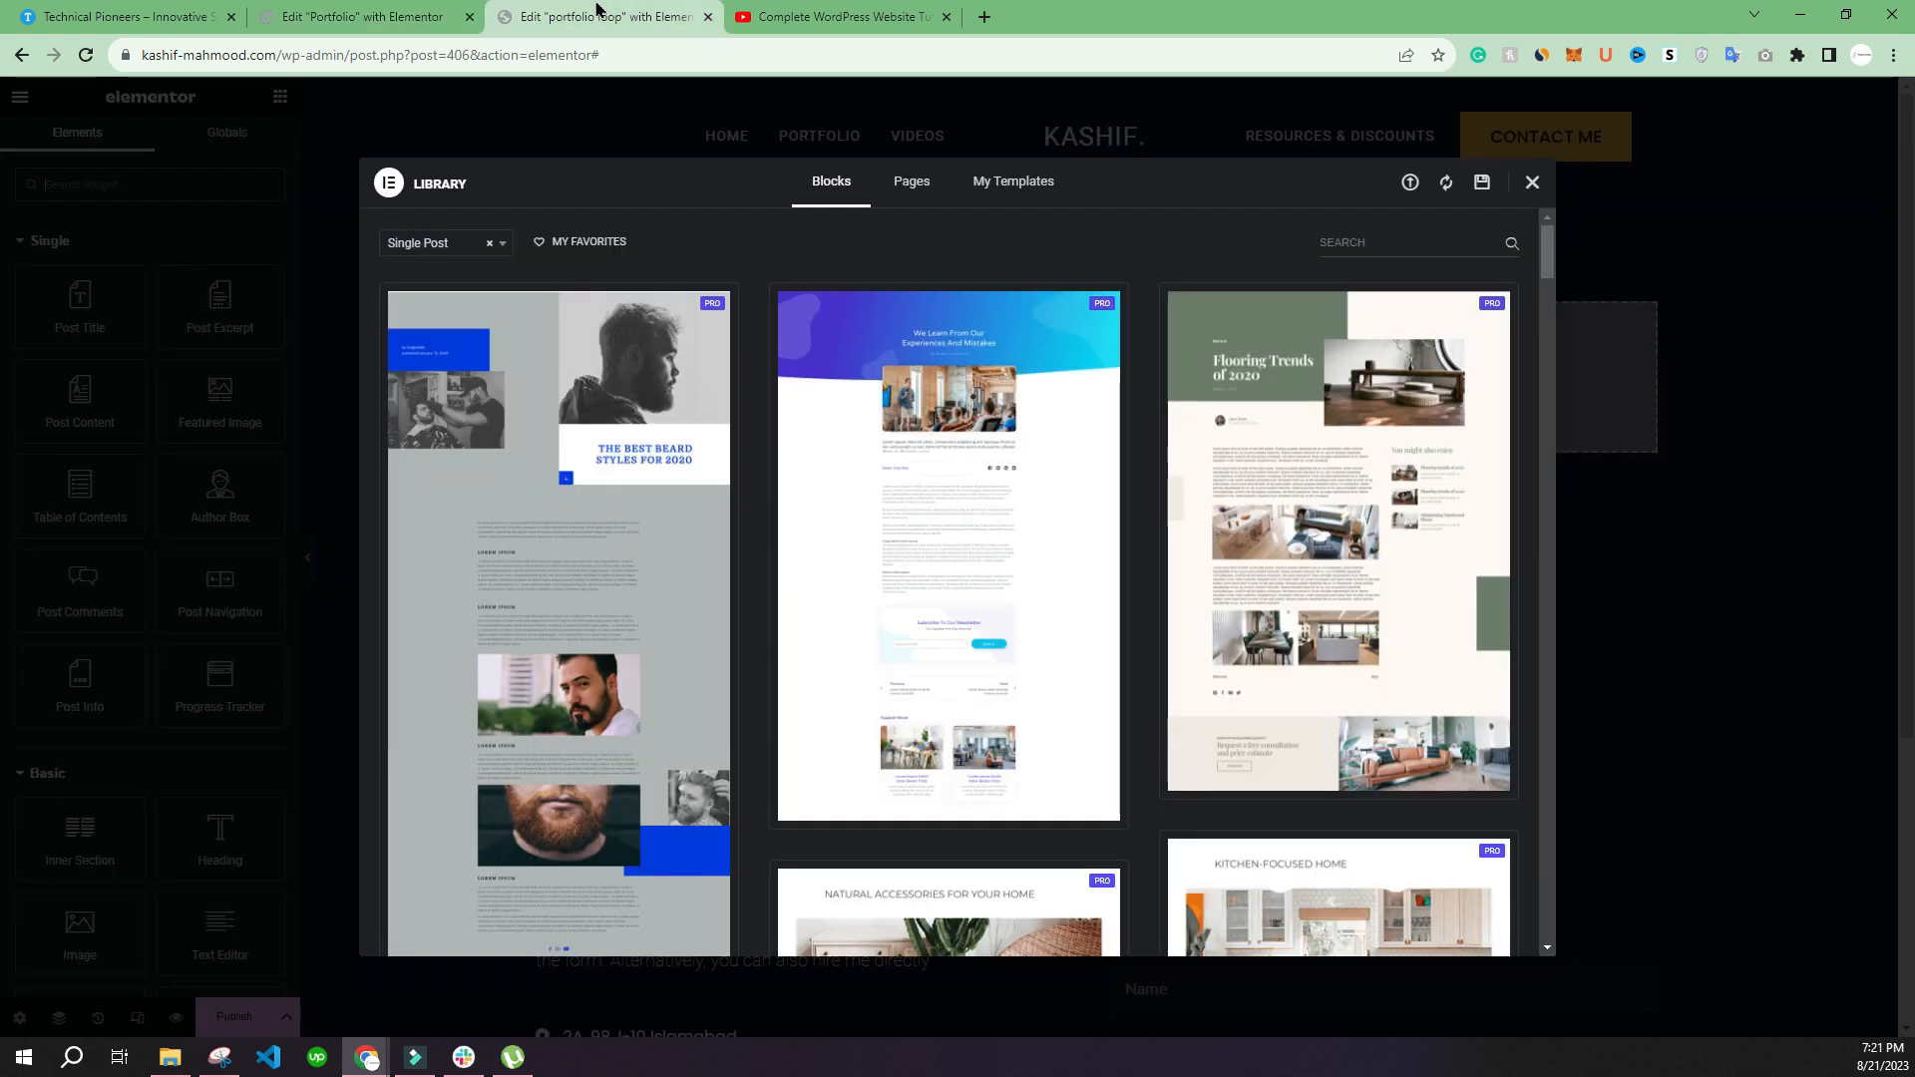
left_click(1532, 181)
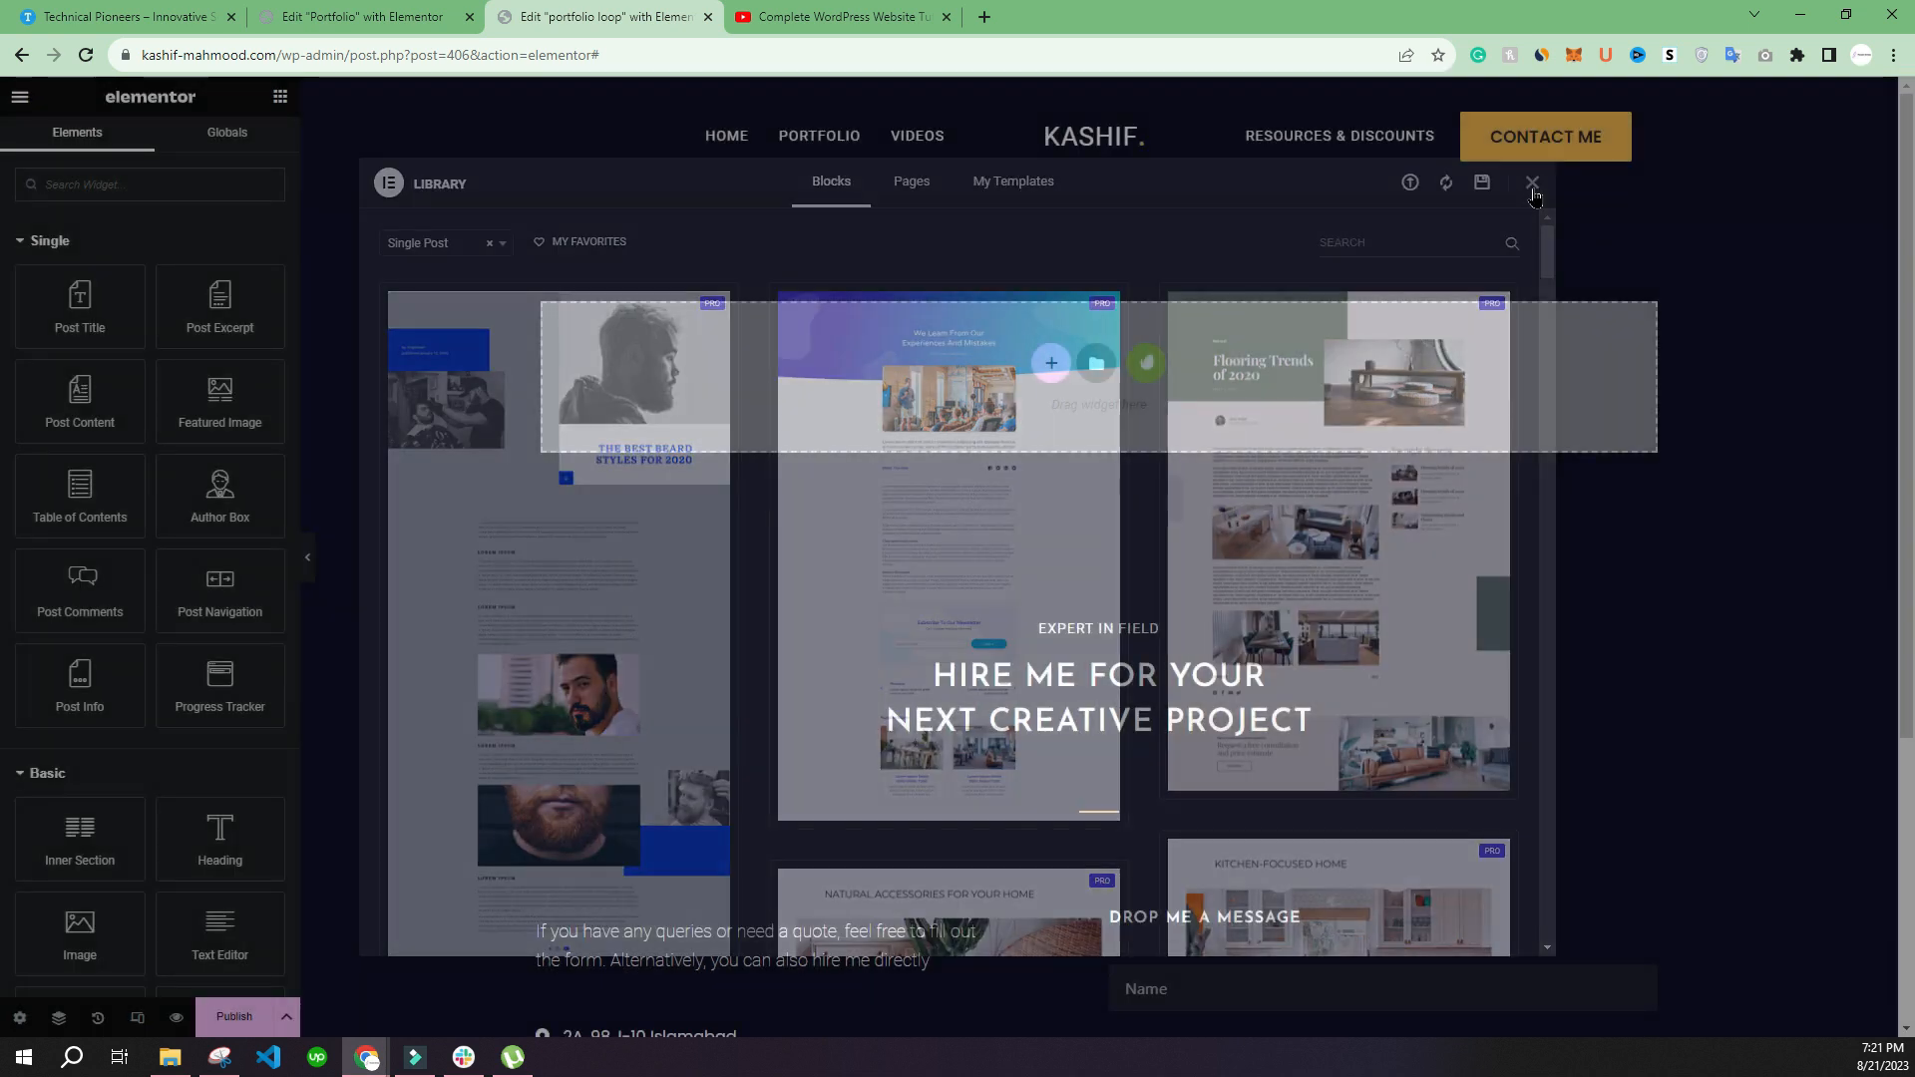
Step: Review the Technical Pioneers portfolio page as the layout reference for the loop item
left_click(125, 16)
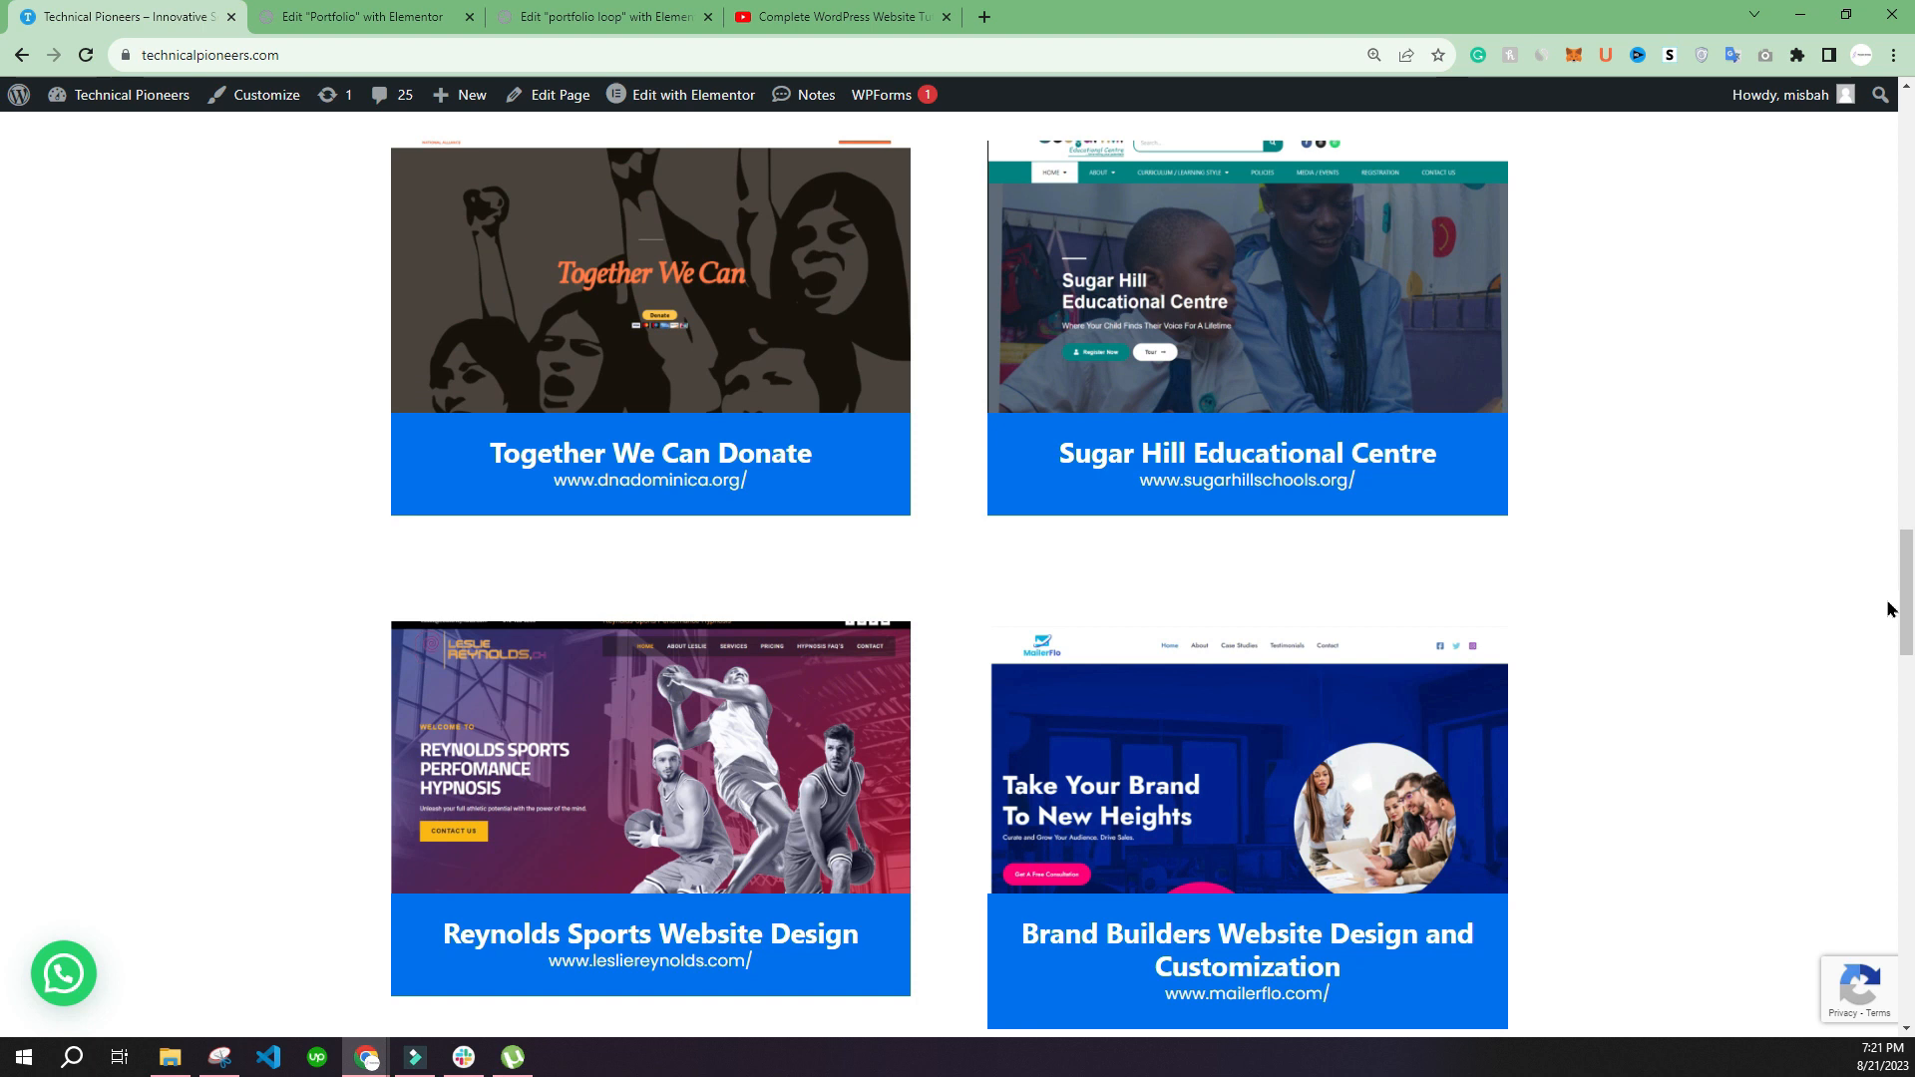
left_click_drag(1888, 609, 1883, 171)
left_click(979, 172)
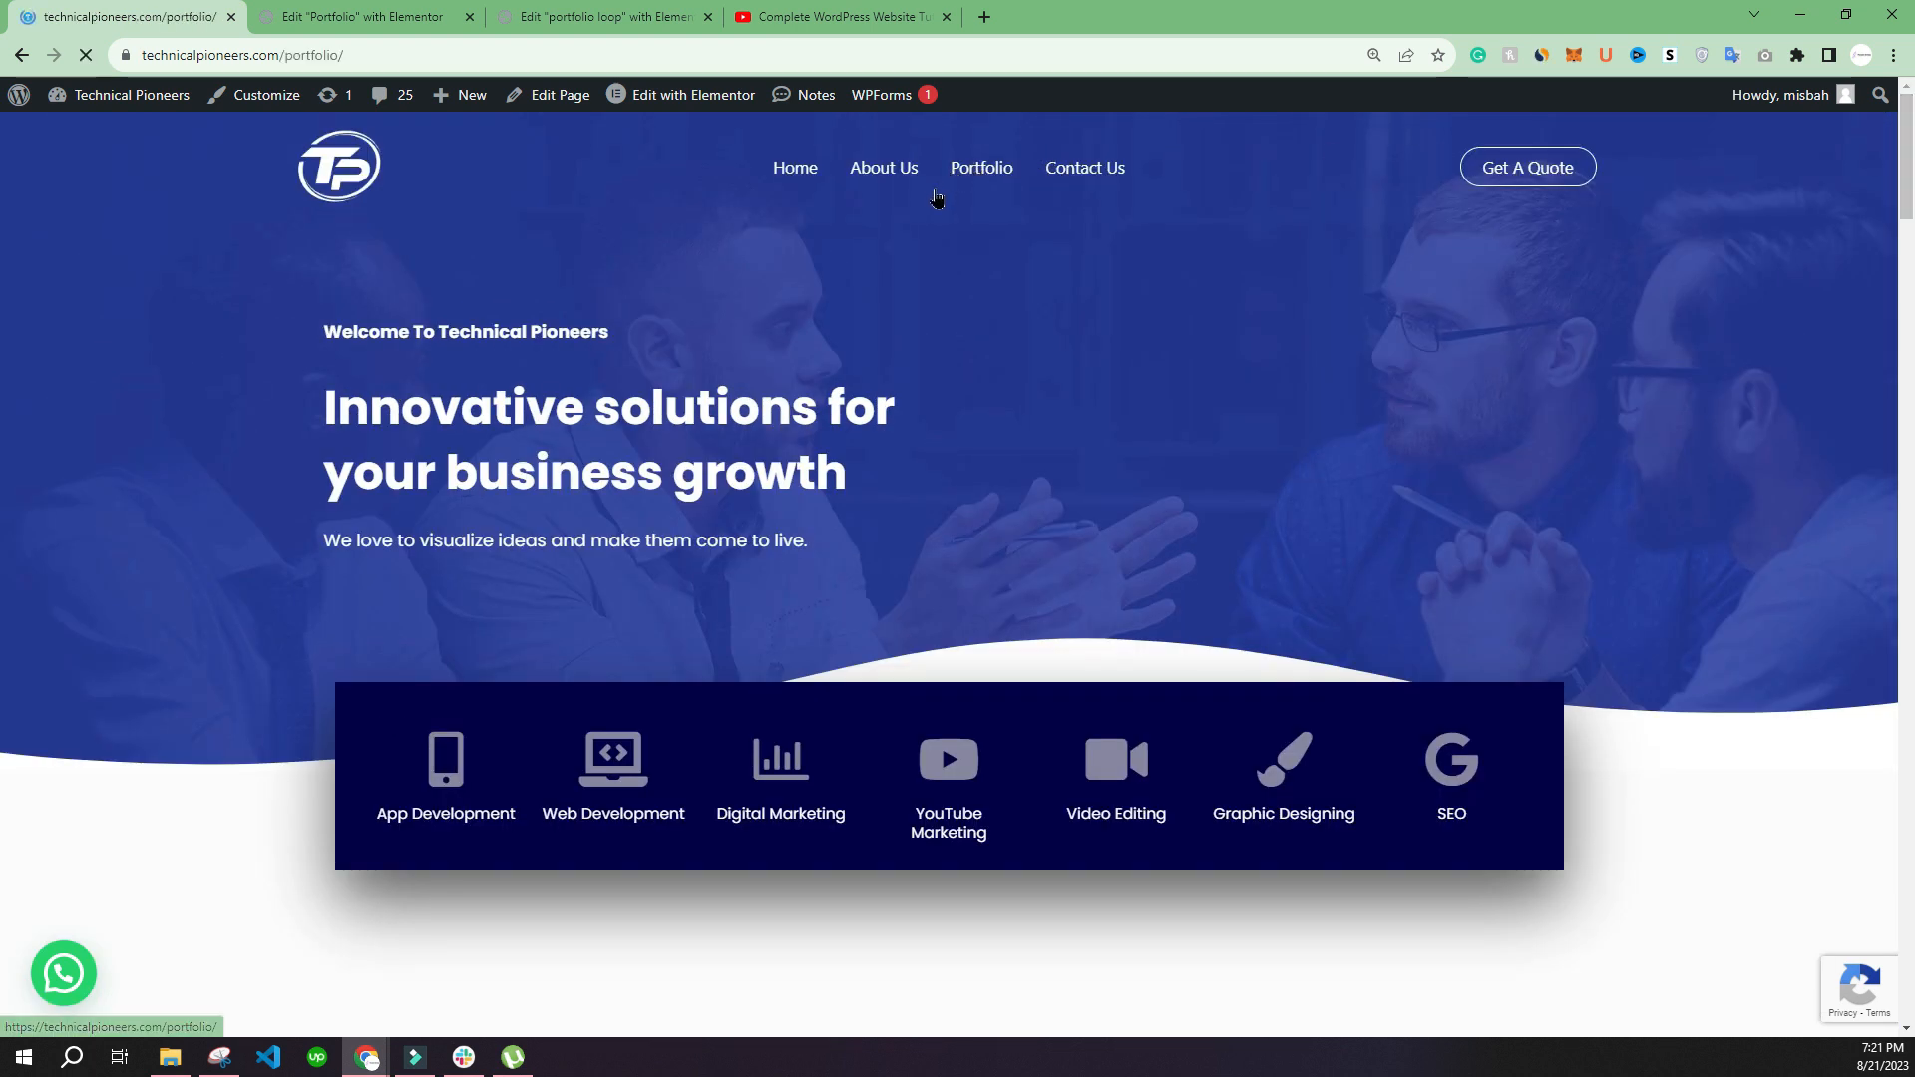
scroll(351, 495, "down", 7)
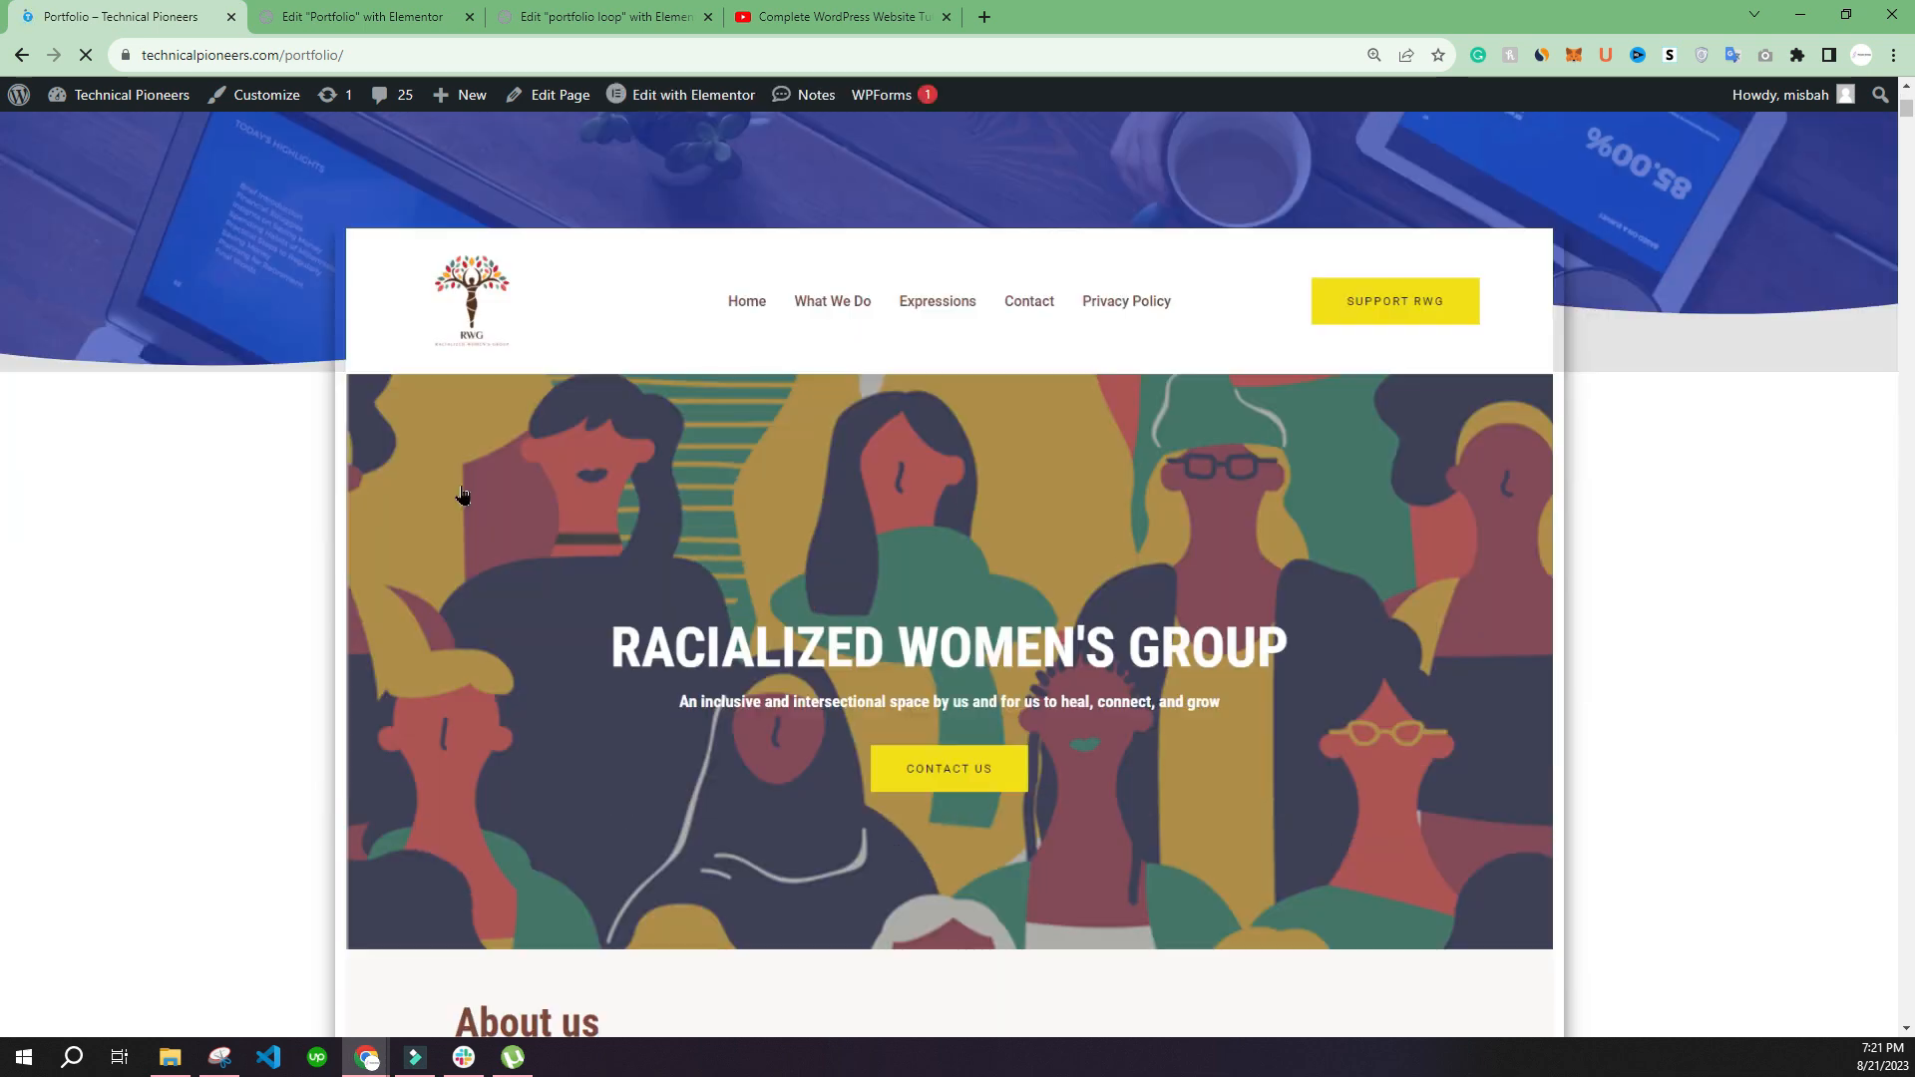
Step: Add an Image widget to the empty portfolio loop template and set its image size to Full
left_click(564, 11)
left_click_drag(78, 936, 1002, 391)
left_click(168, 419)
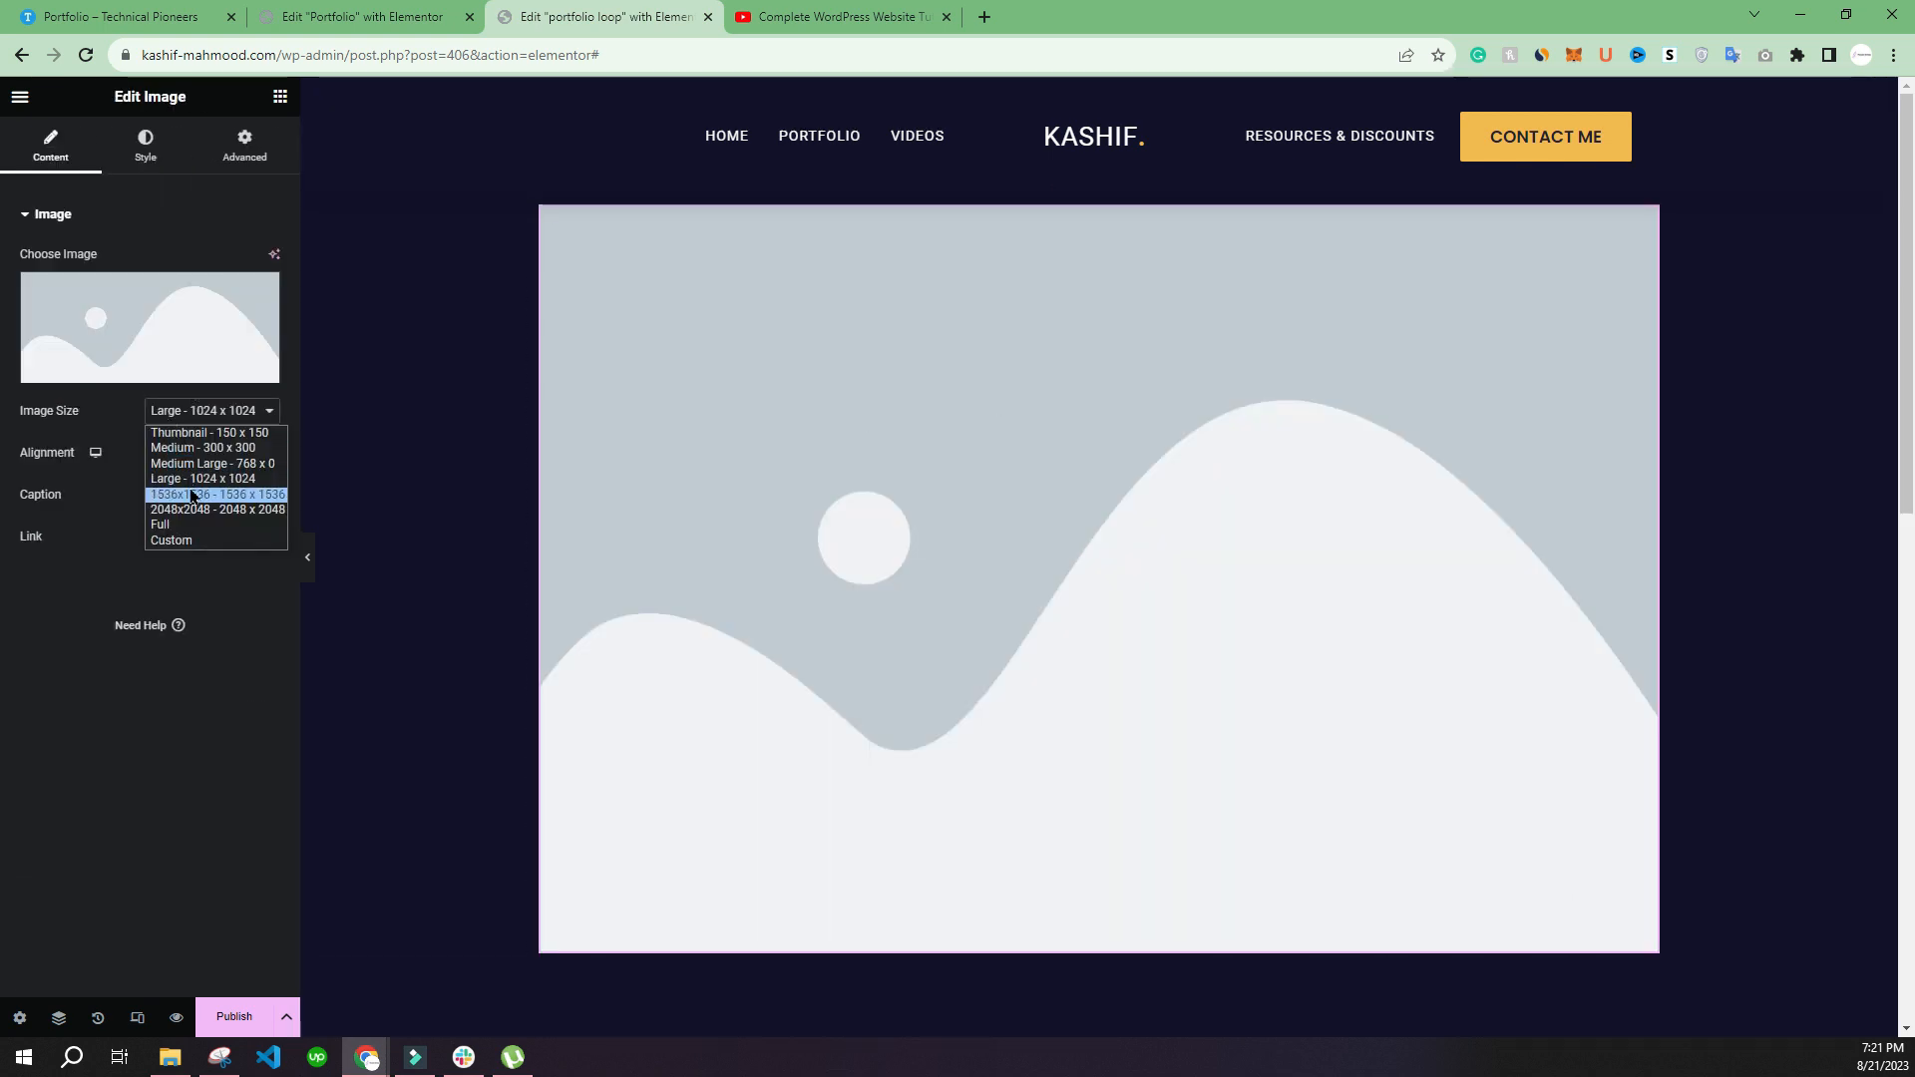
left_click(189, 521)
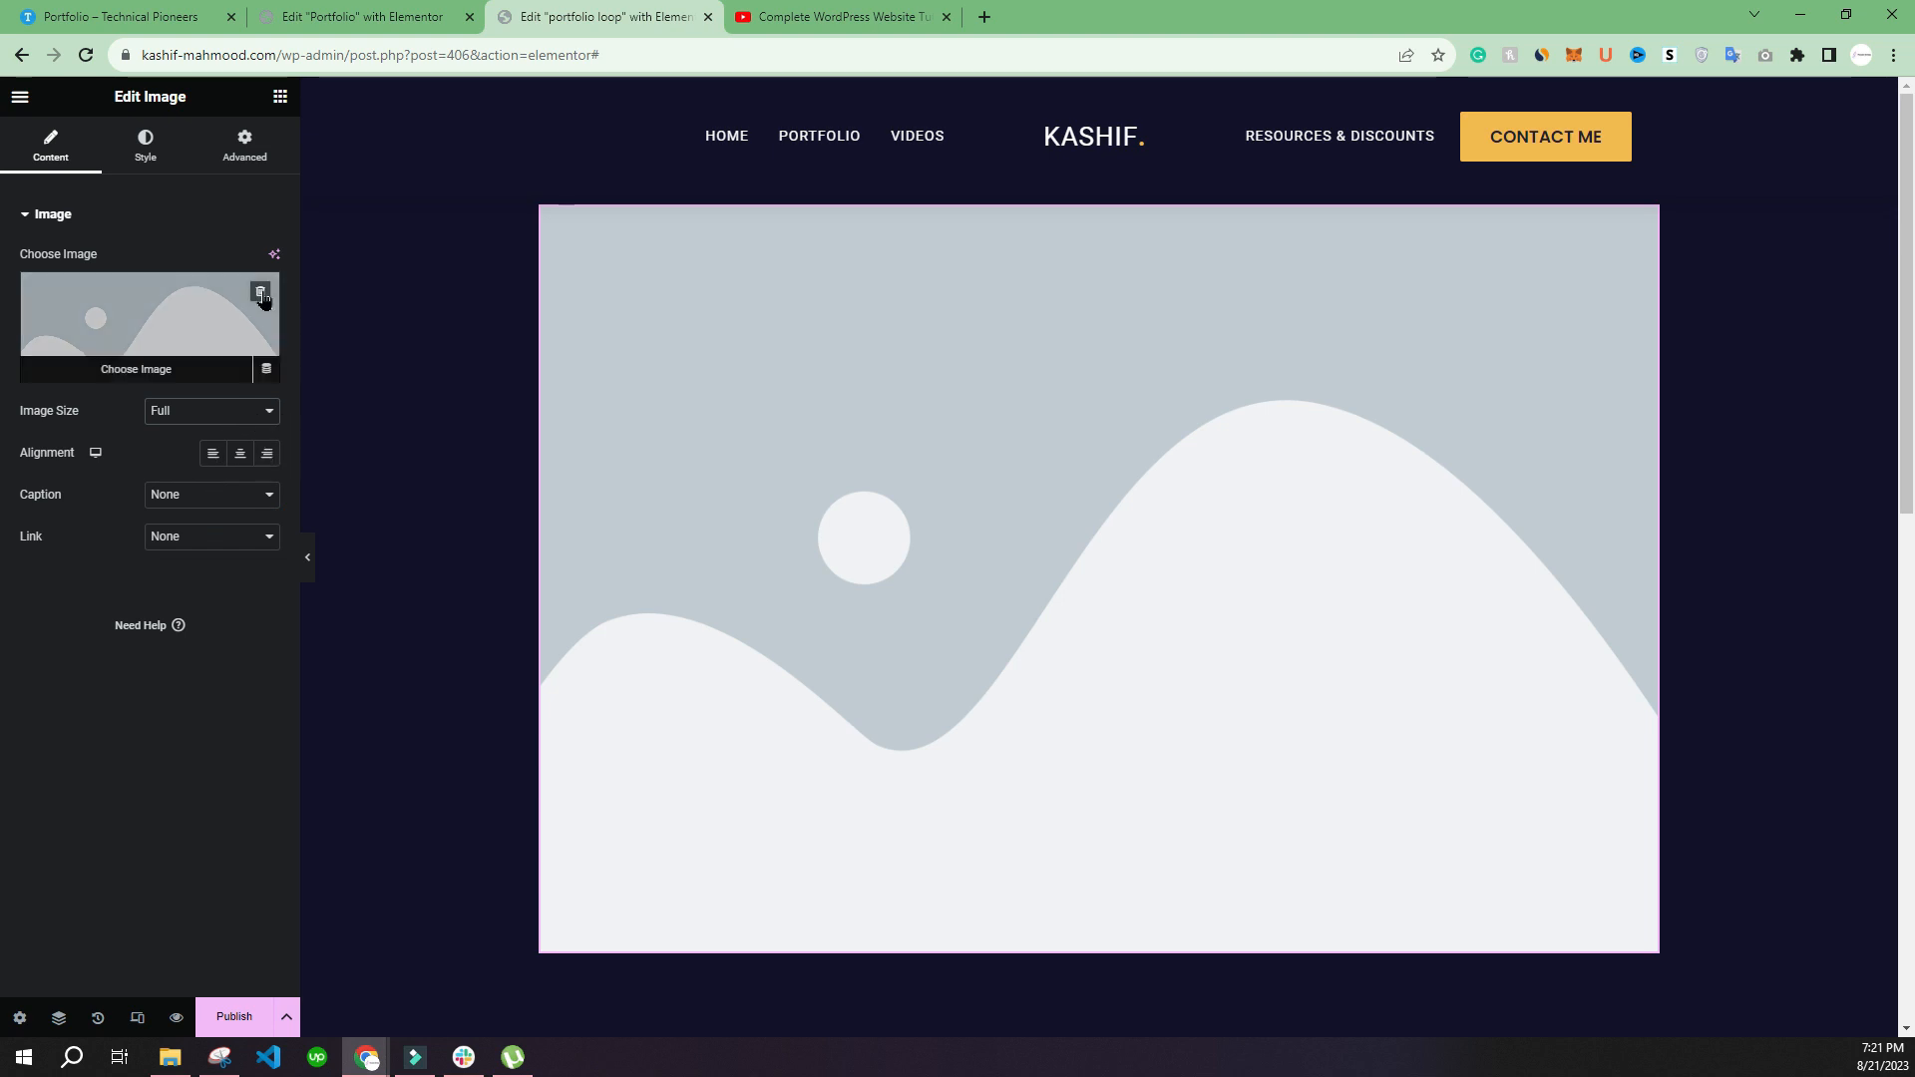
Step: Link the Image widget dynamically to the ACF Image Field with the key "big image"
left_click(268, 371)
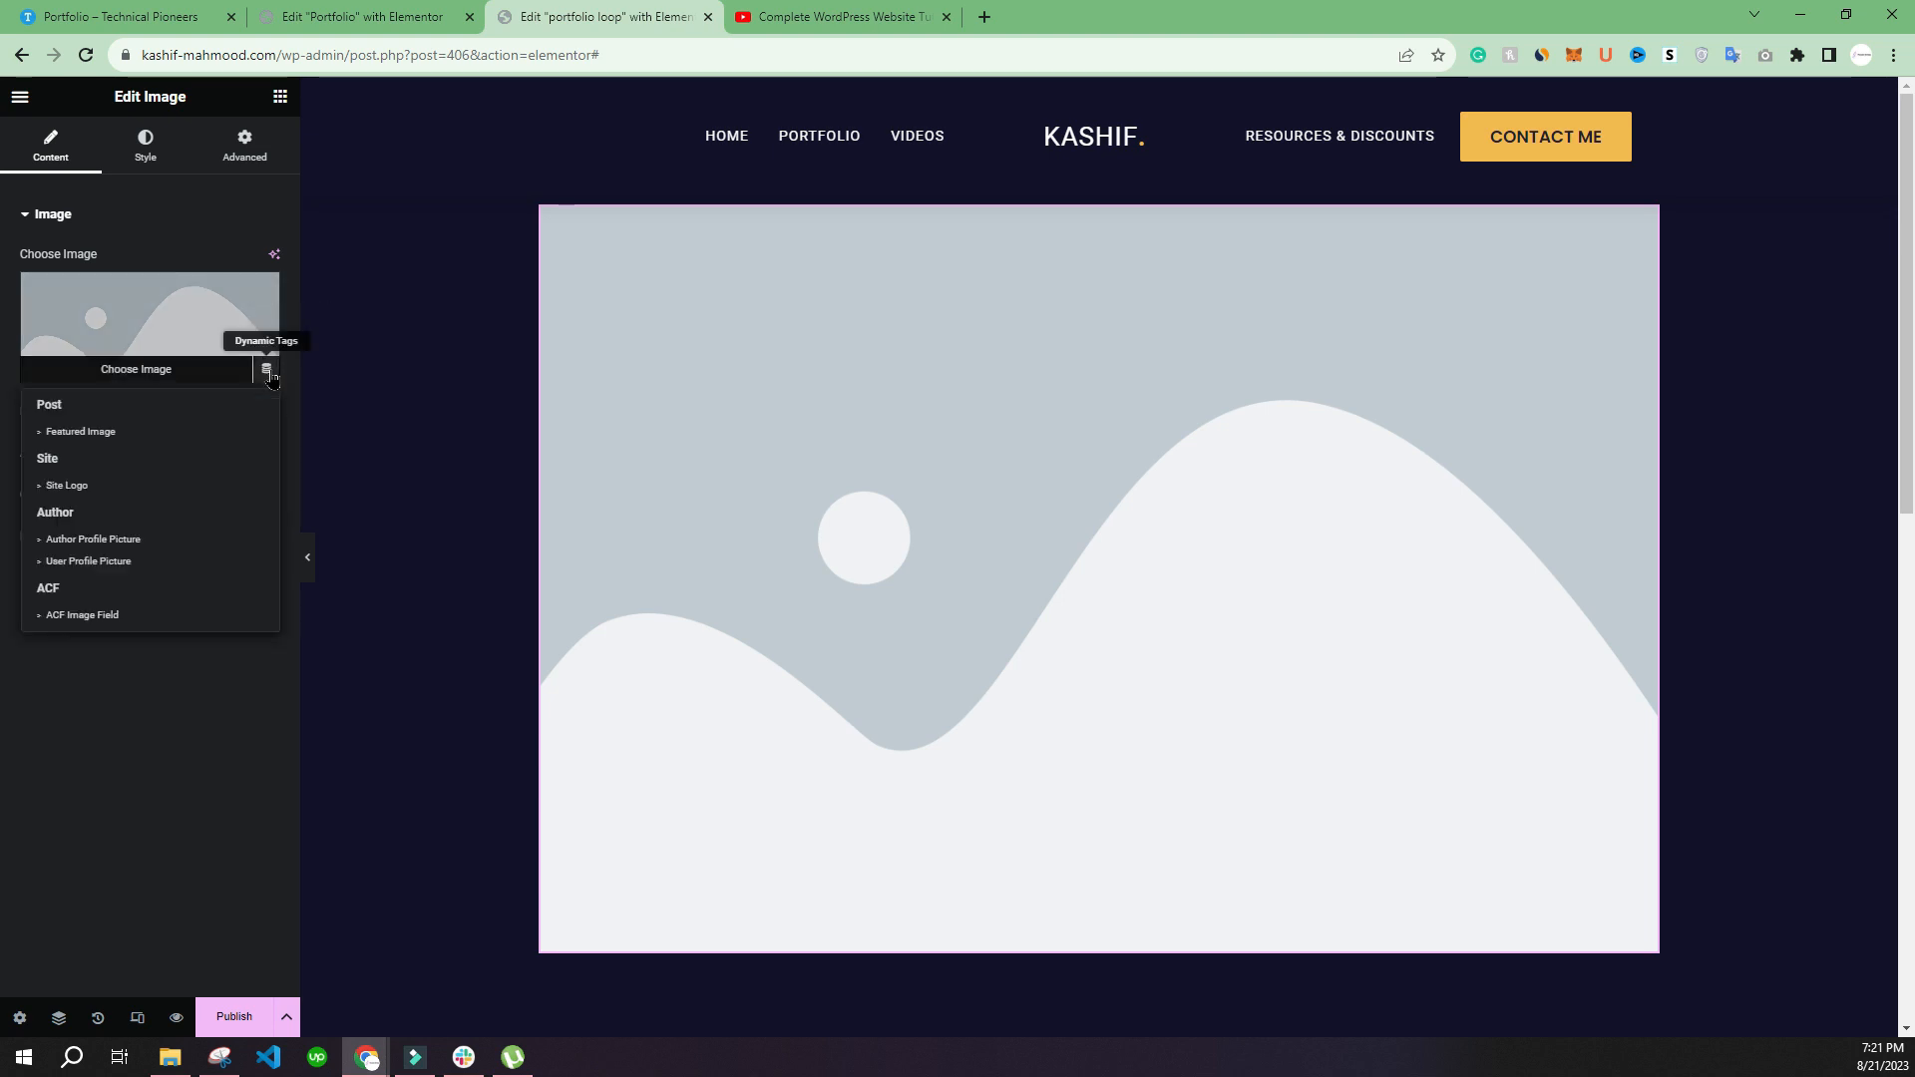
left_click(88, 616)
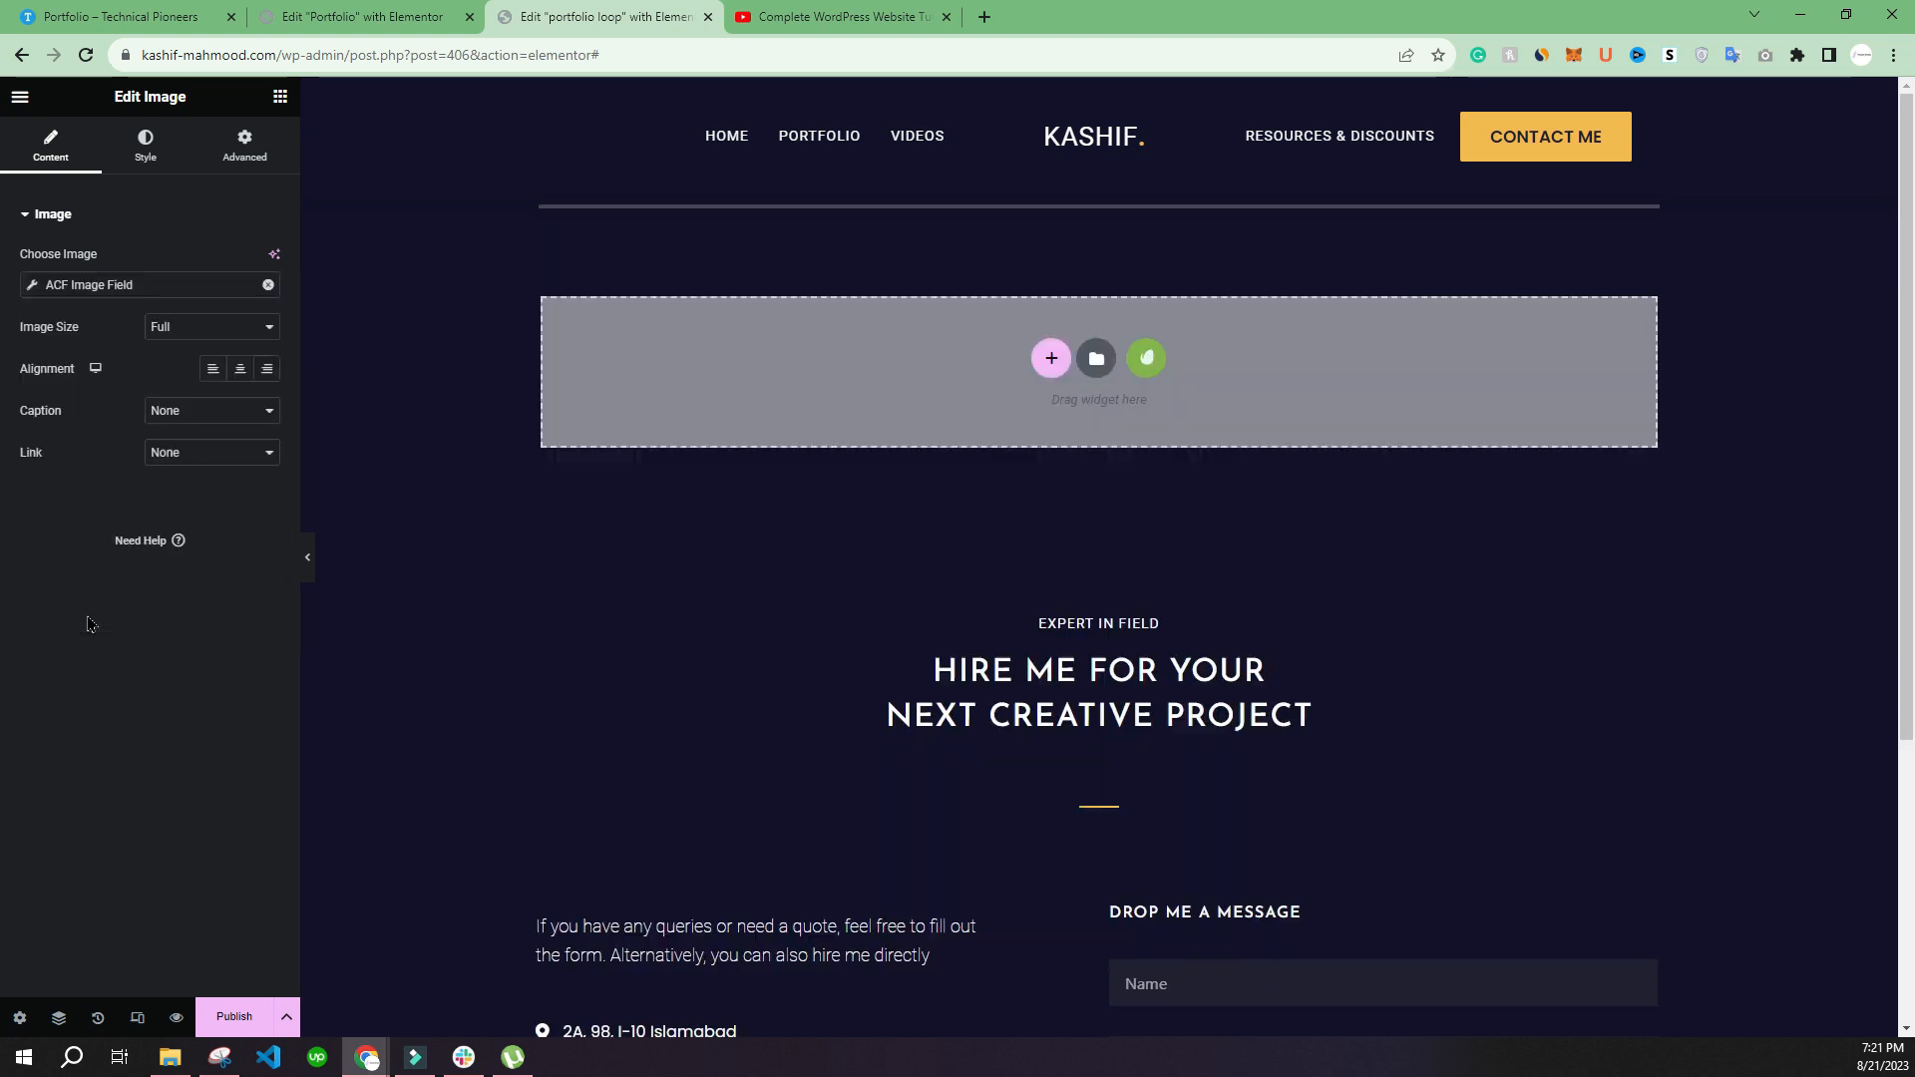
left_click(62, 283)
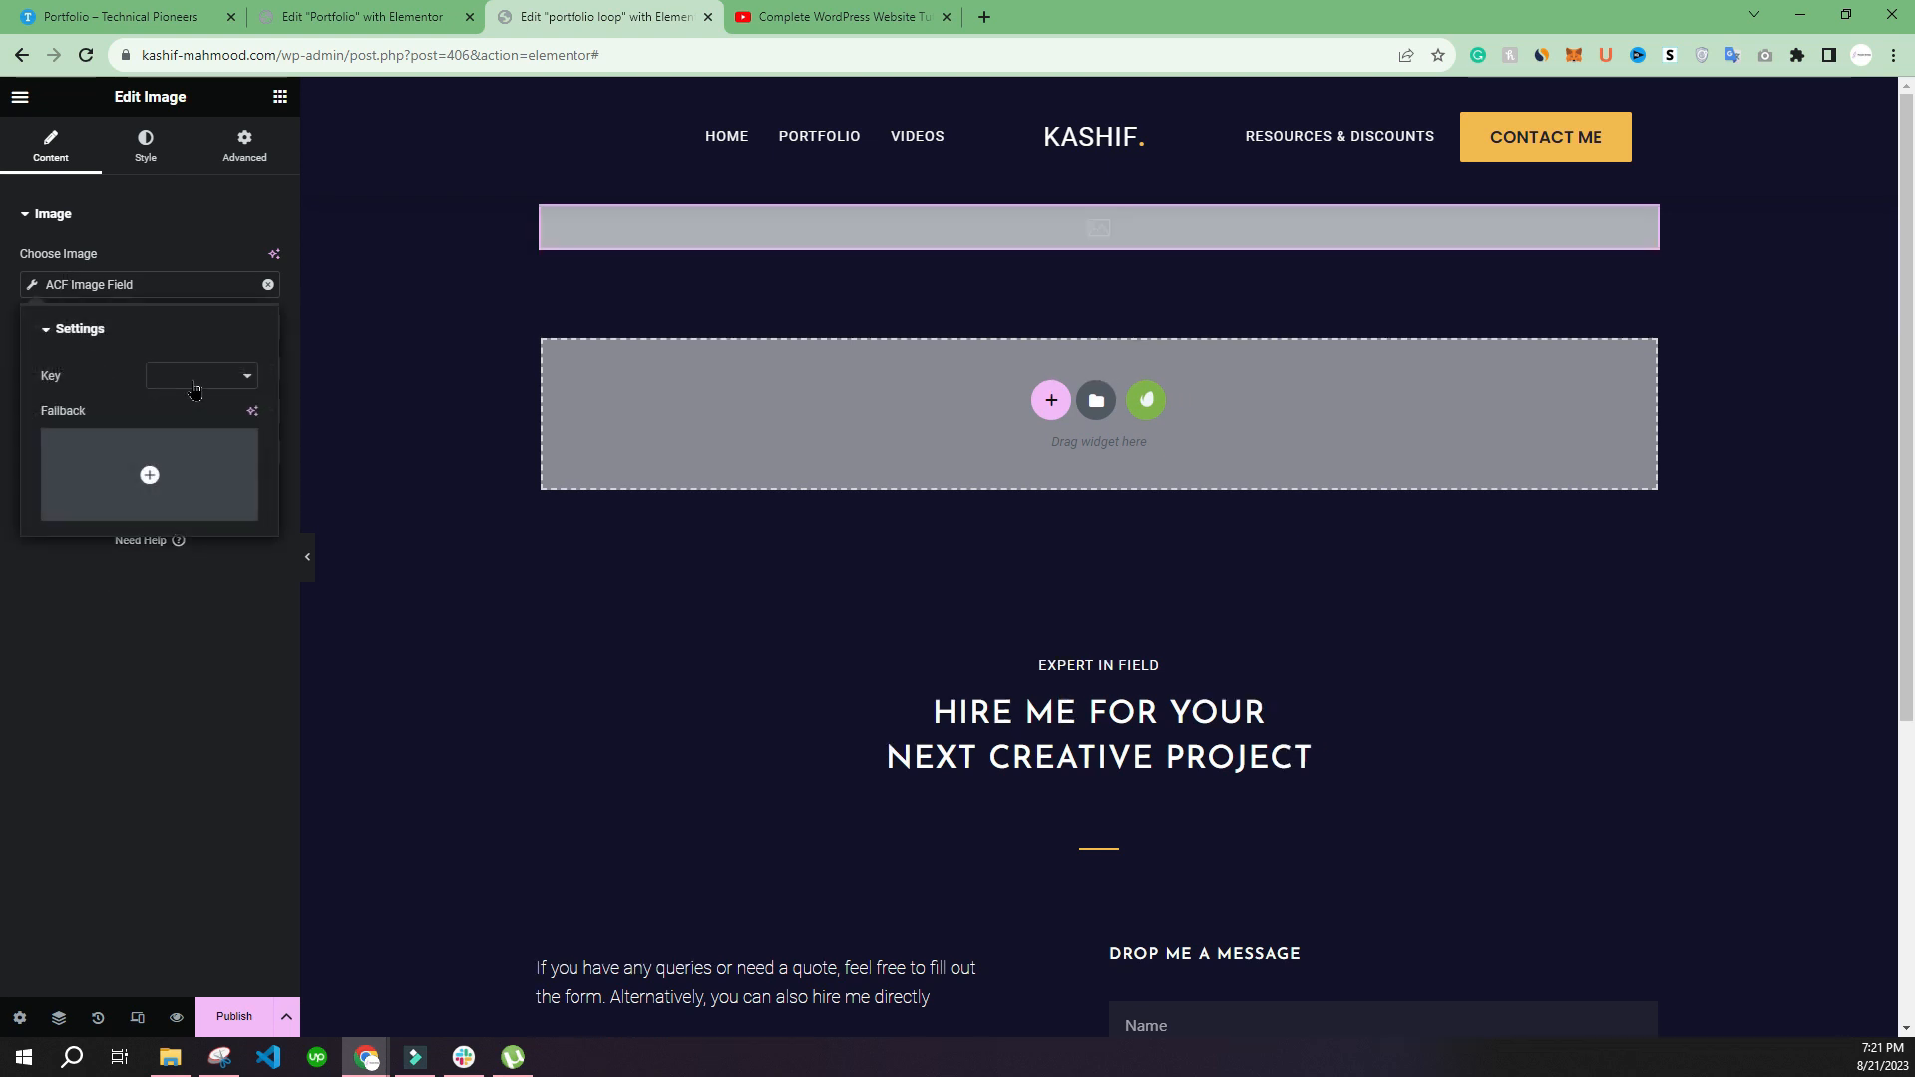
left_click(208, 443)
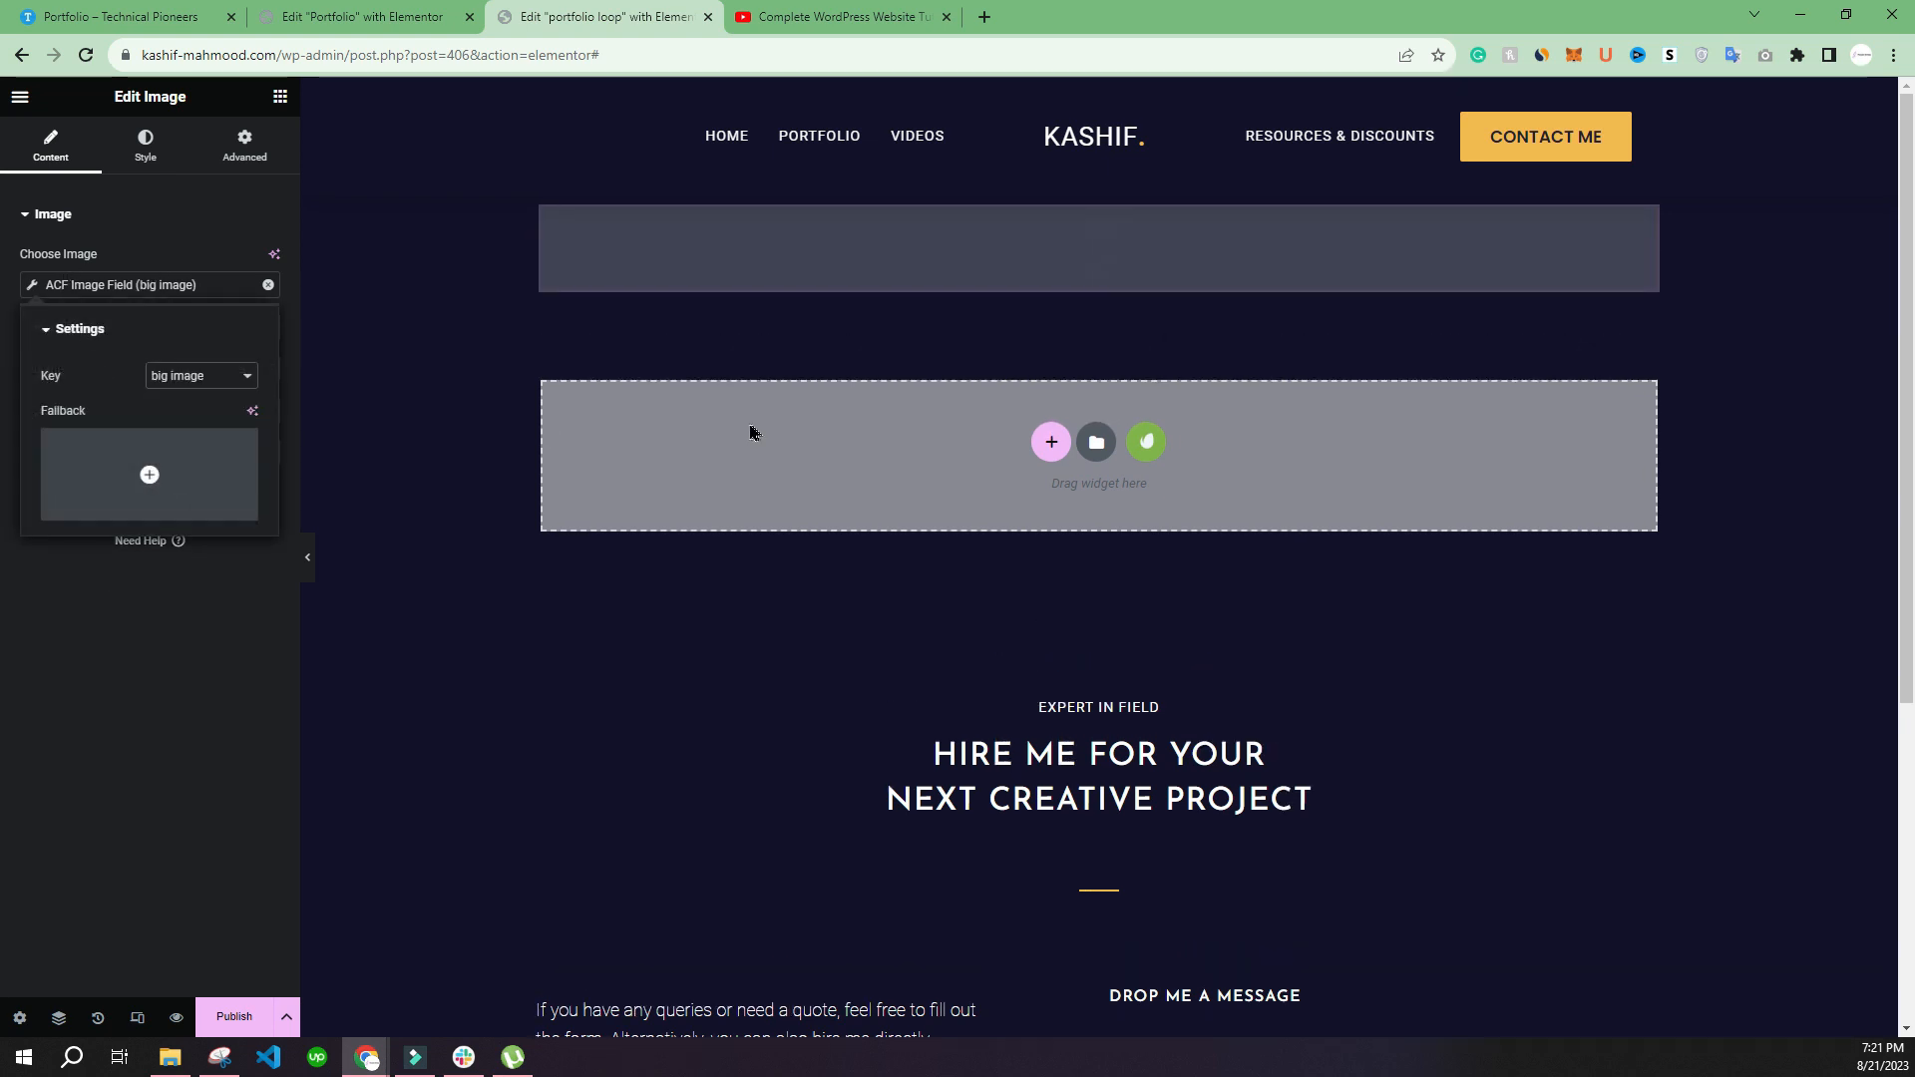
left_click(84, 709)
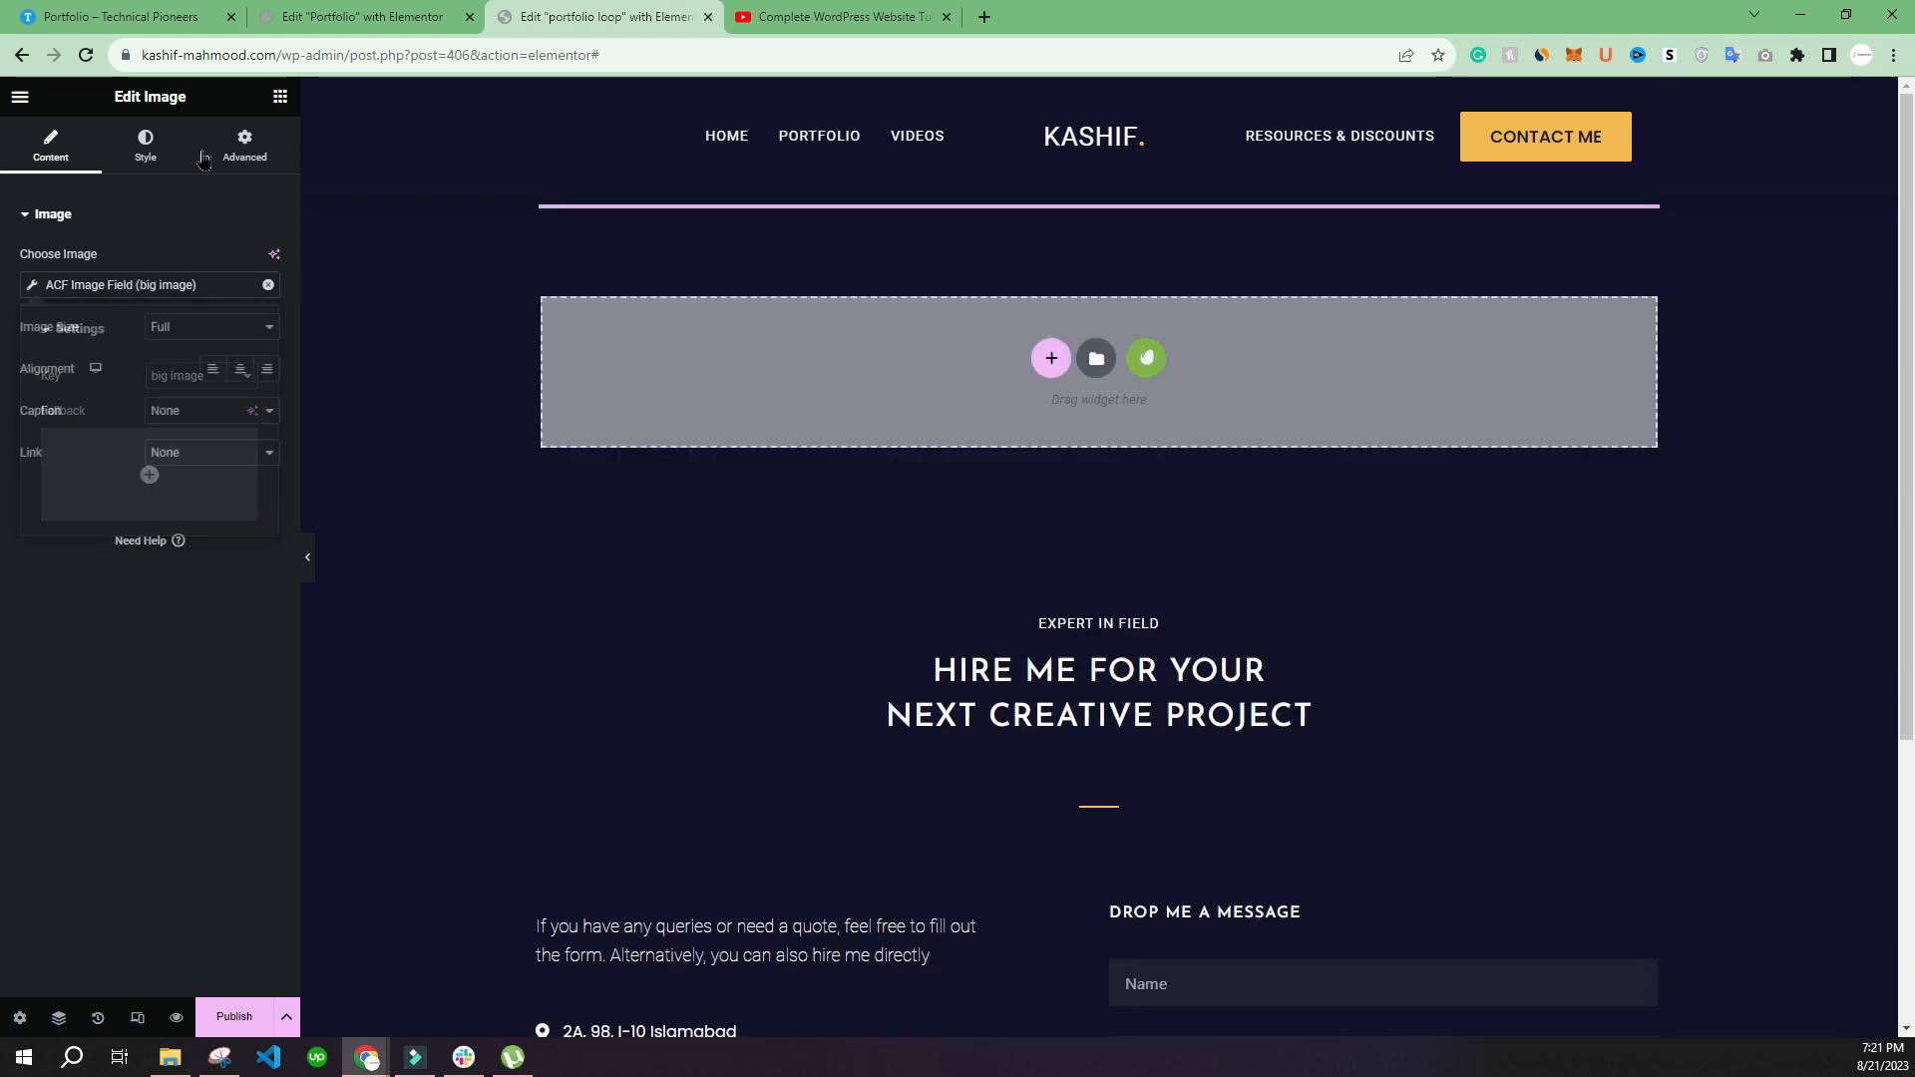
Step: Add a Post Title widget below the image and a Text Editor widget beneath the title
left_click(280, 99)
left_click_drag(80, 305, 748, 250)
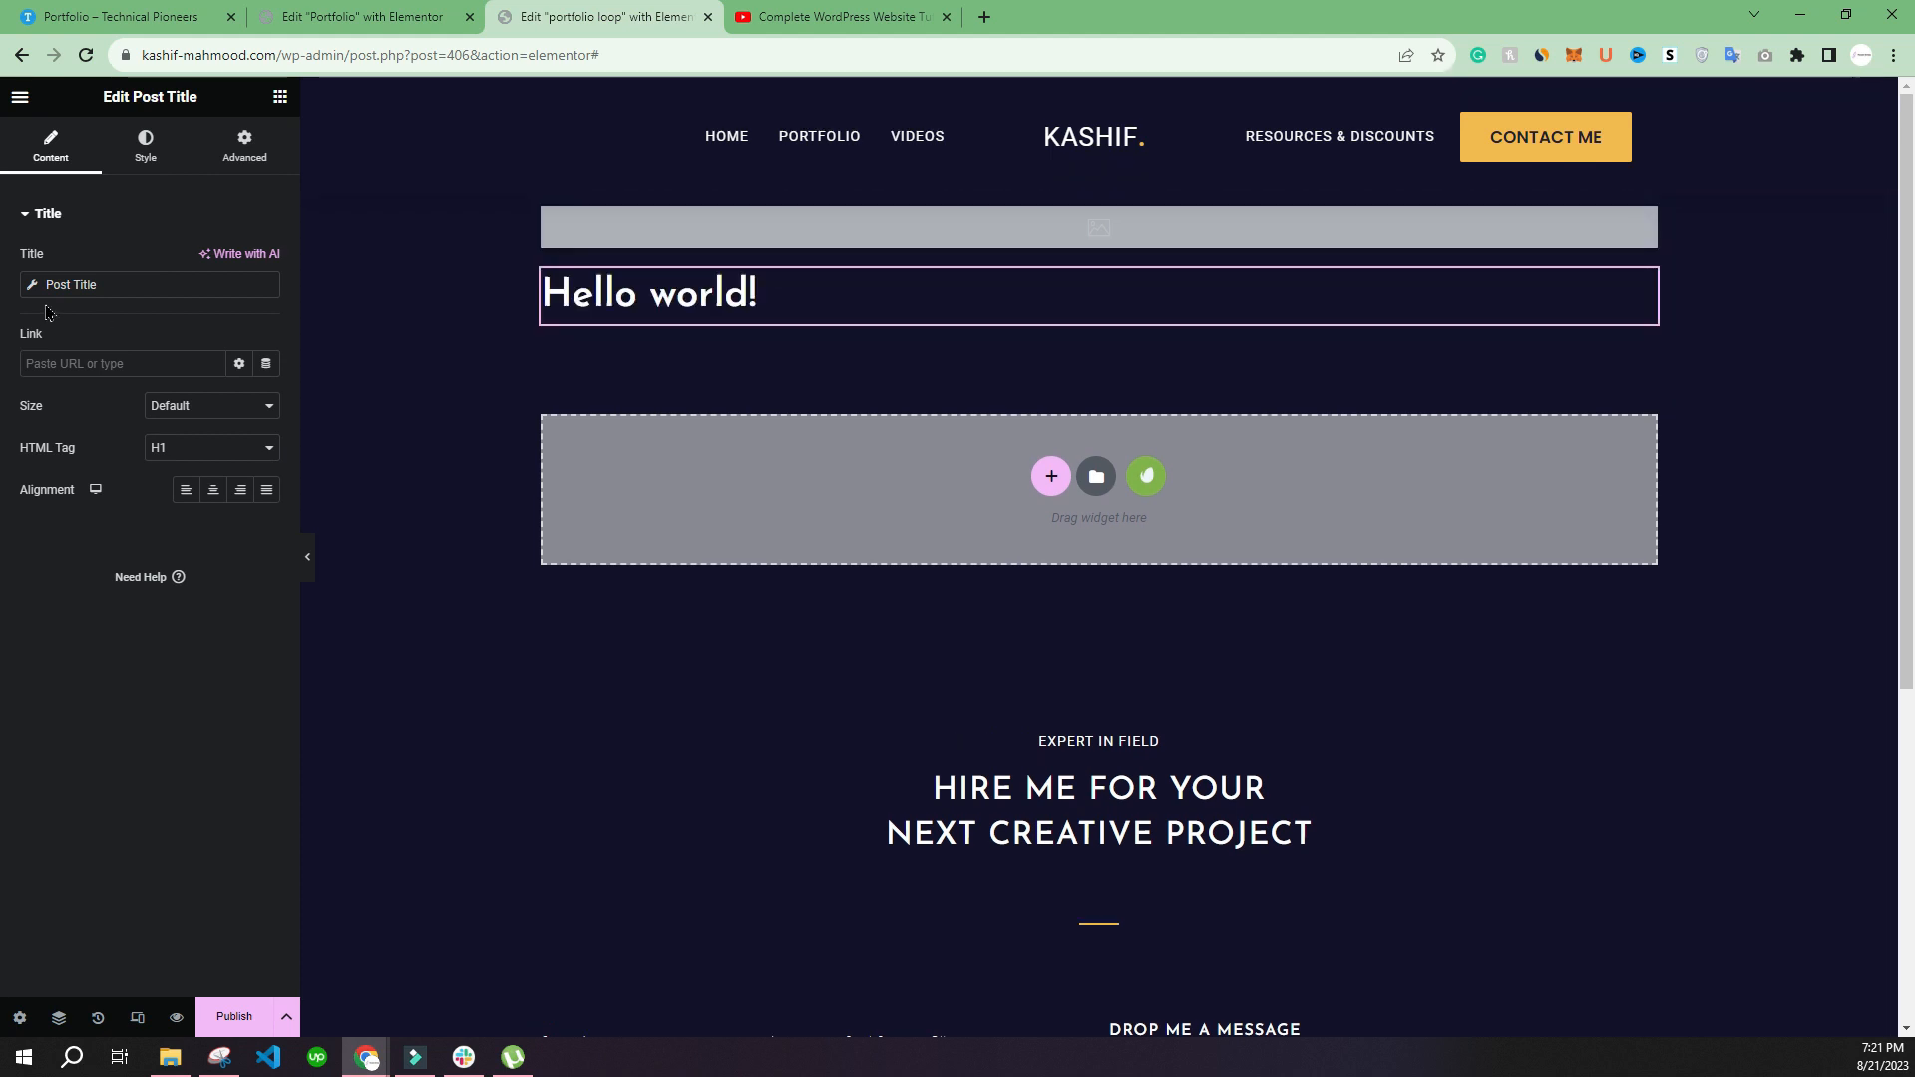
left_click(281, 97)
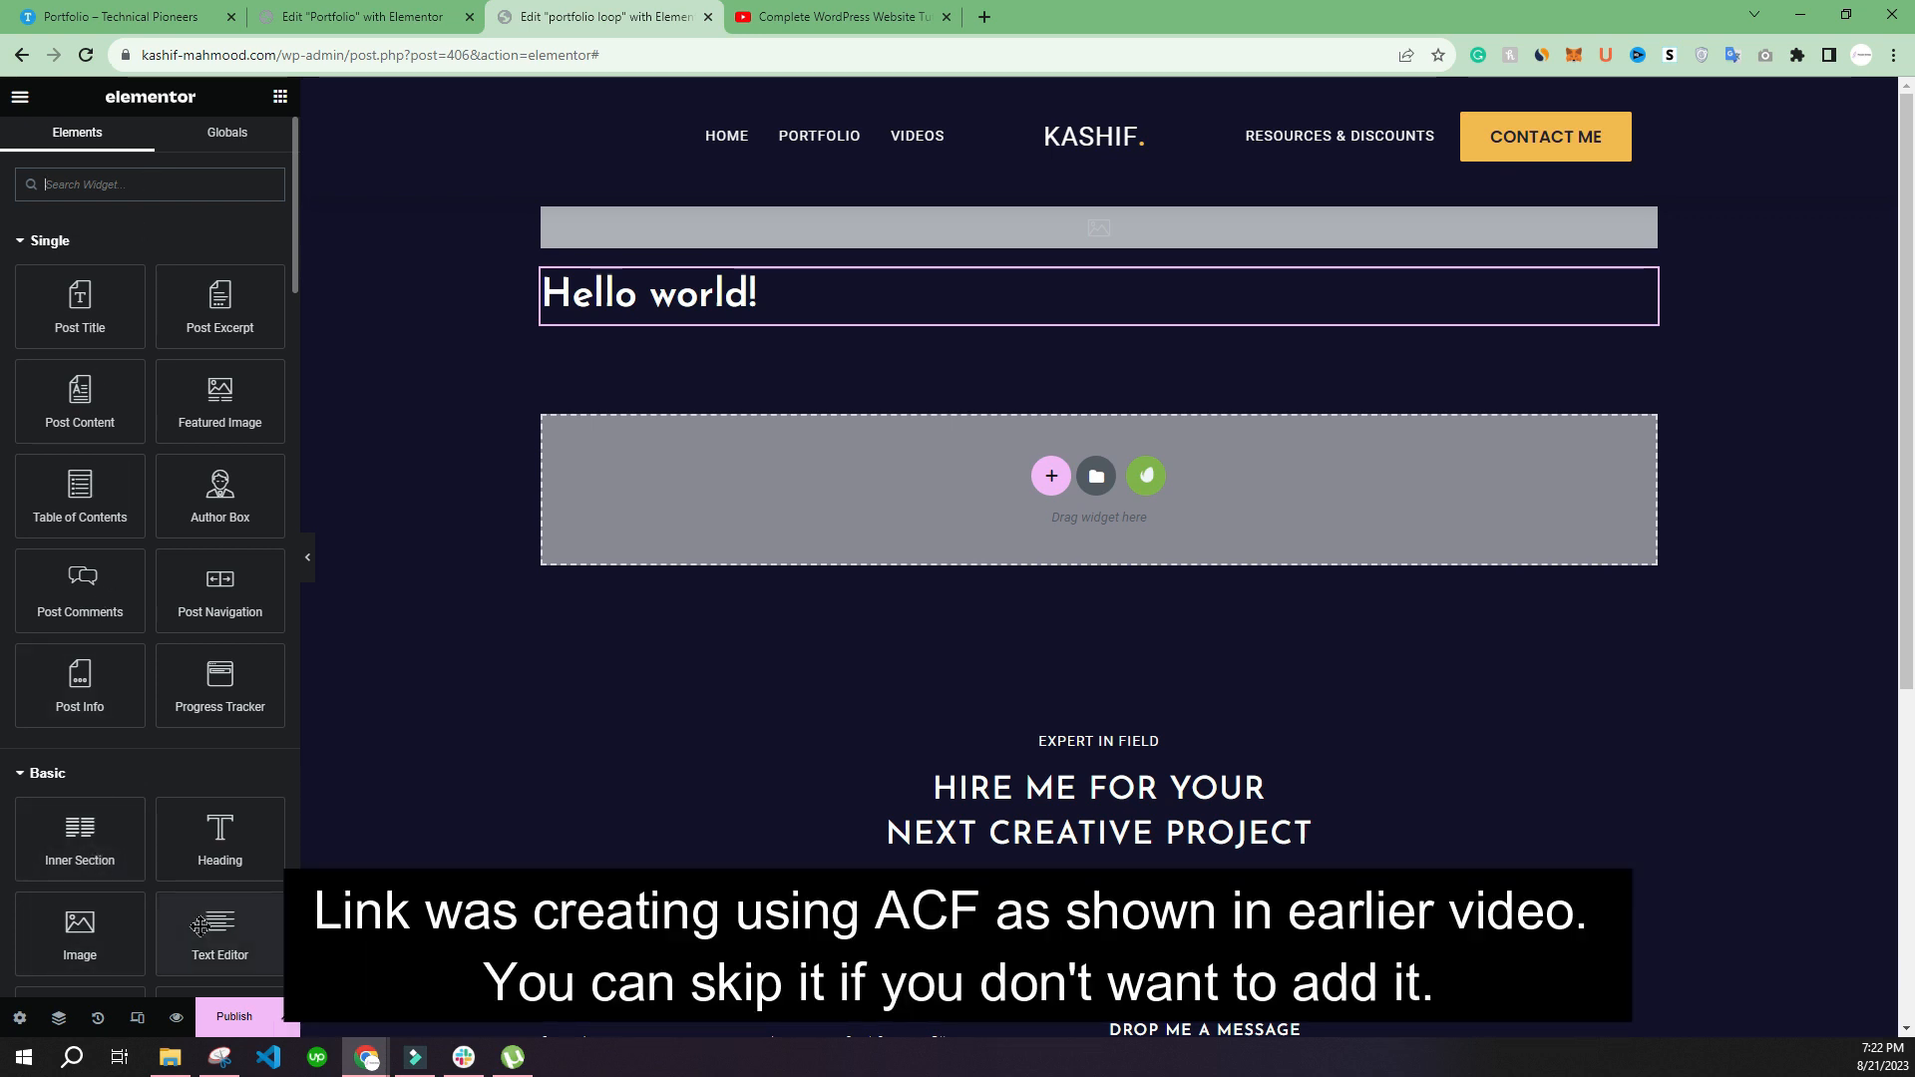
left_click_drag(210, 931, 633, 294)
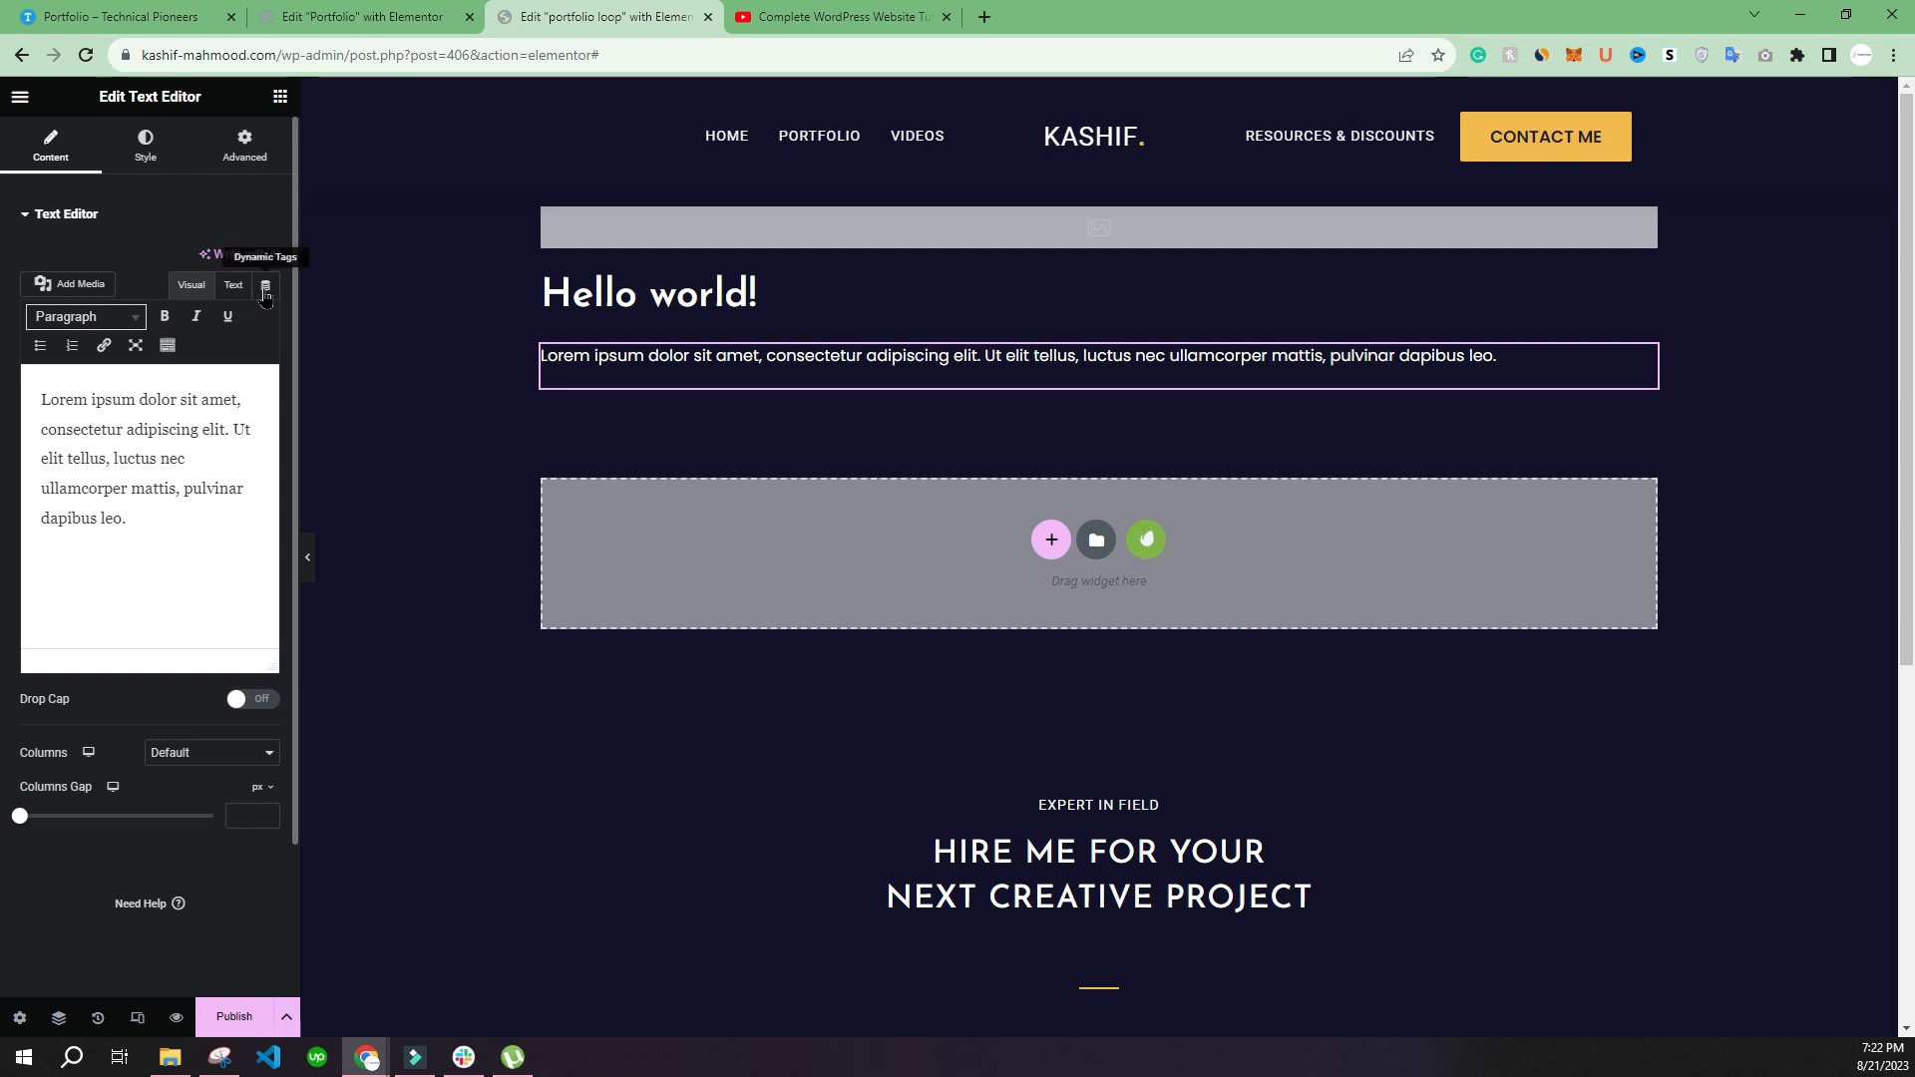
Step: Link the Text Editor's content dynamically to the ACF Field with the key "live url"
left_click(266, 288)
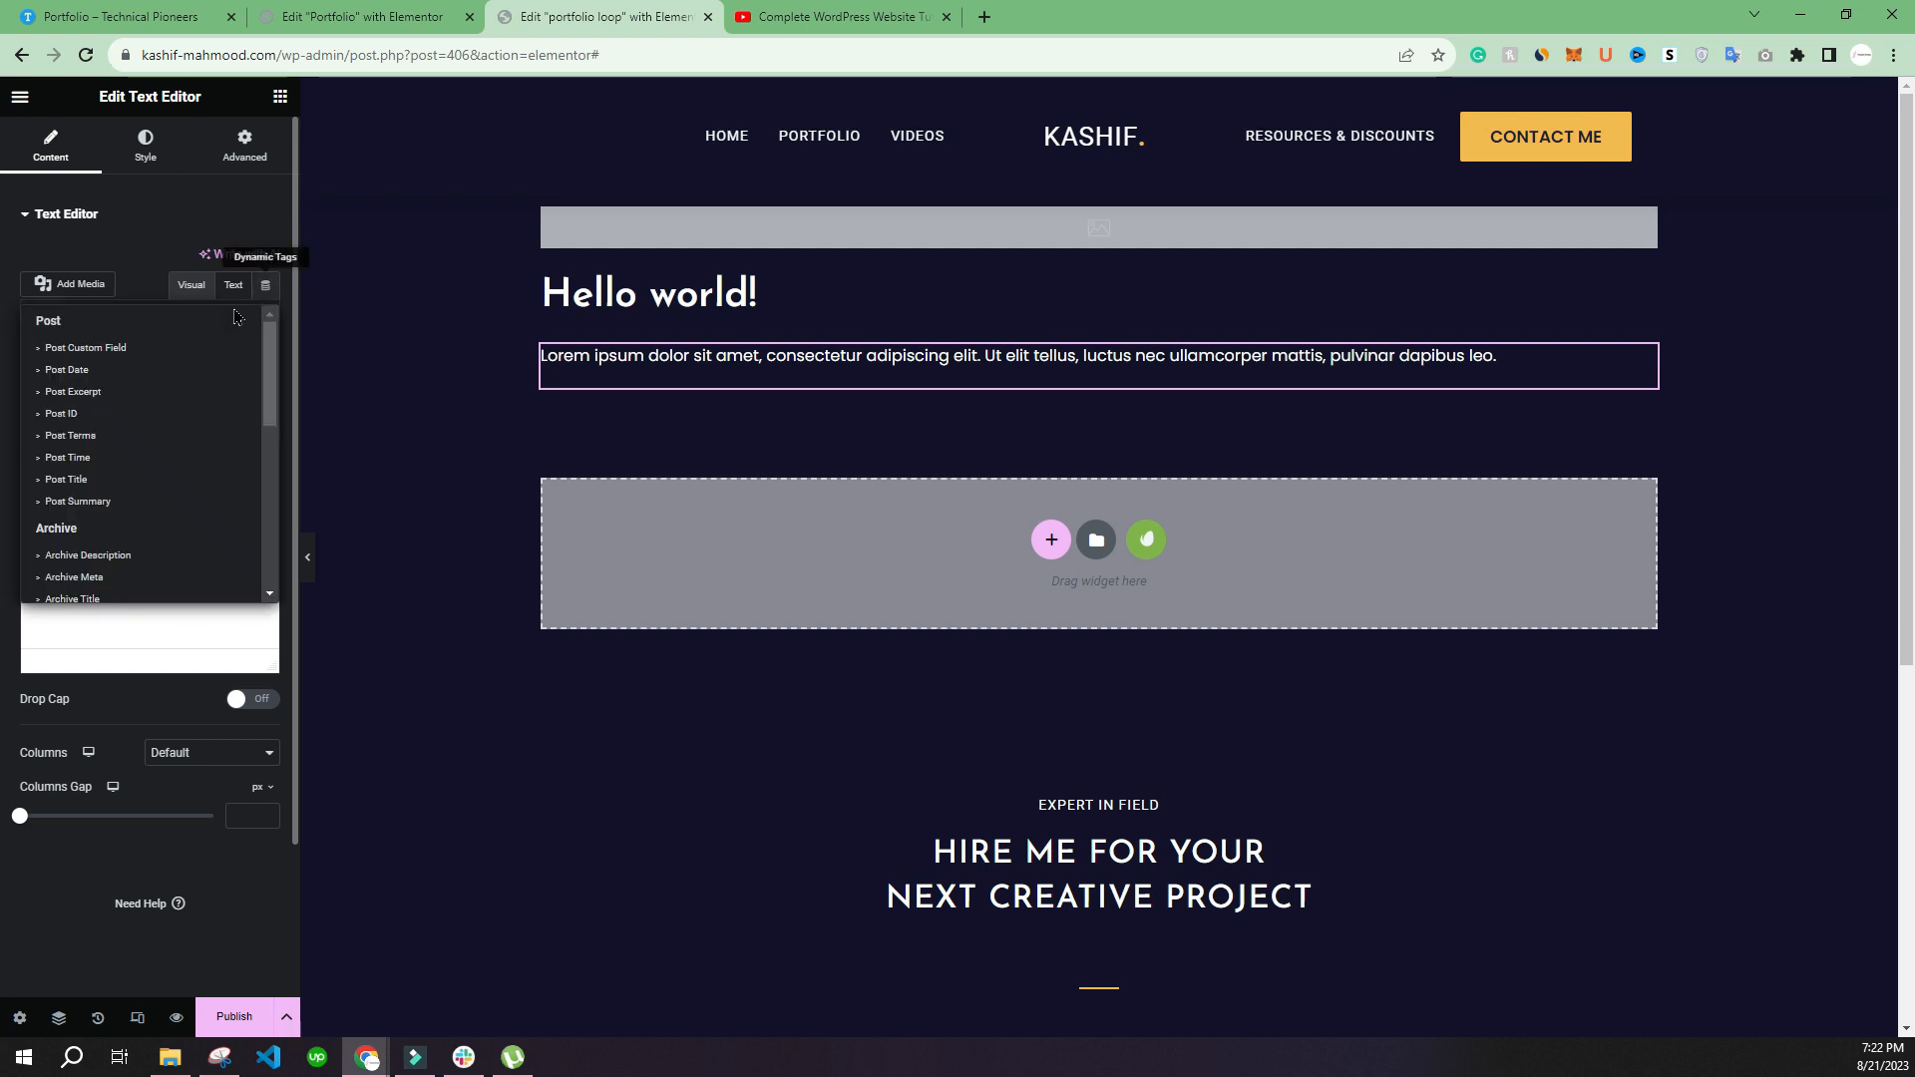
scroll(80, 588, "down", 5)
scroll(80, 599, "down", 3)
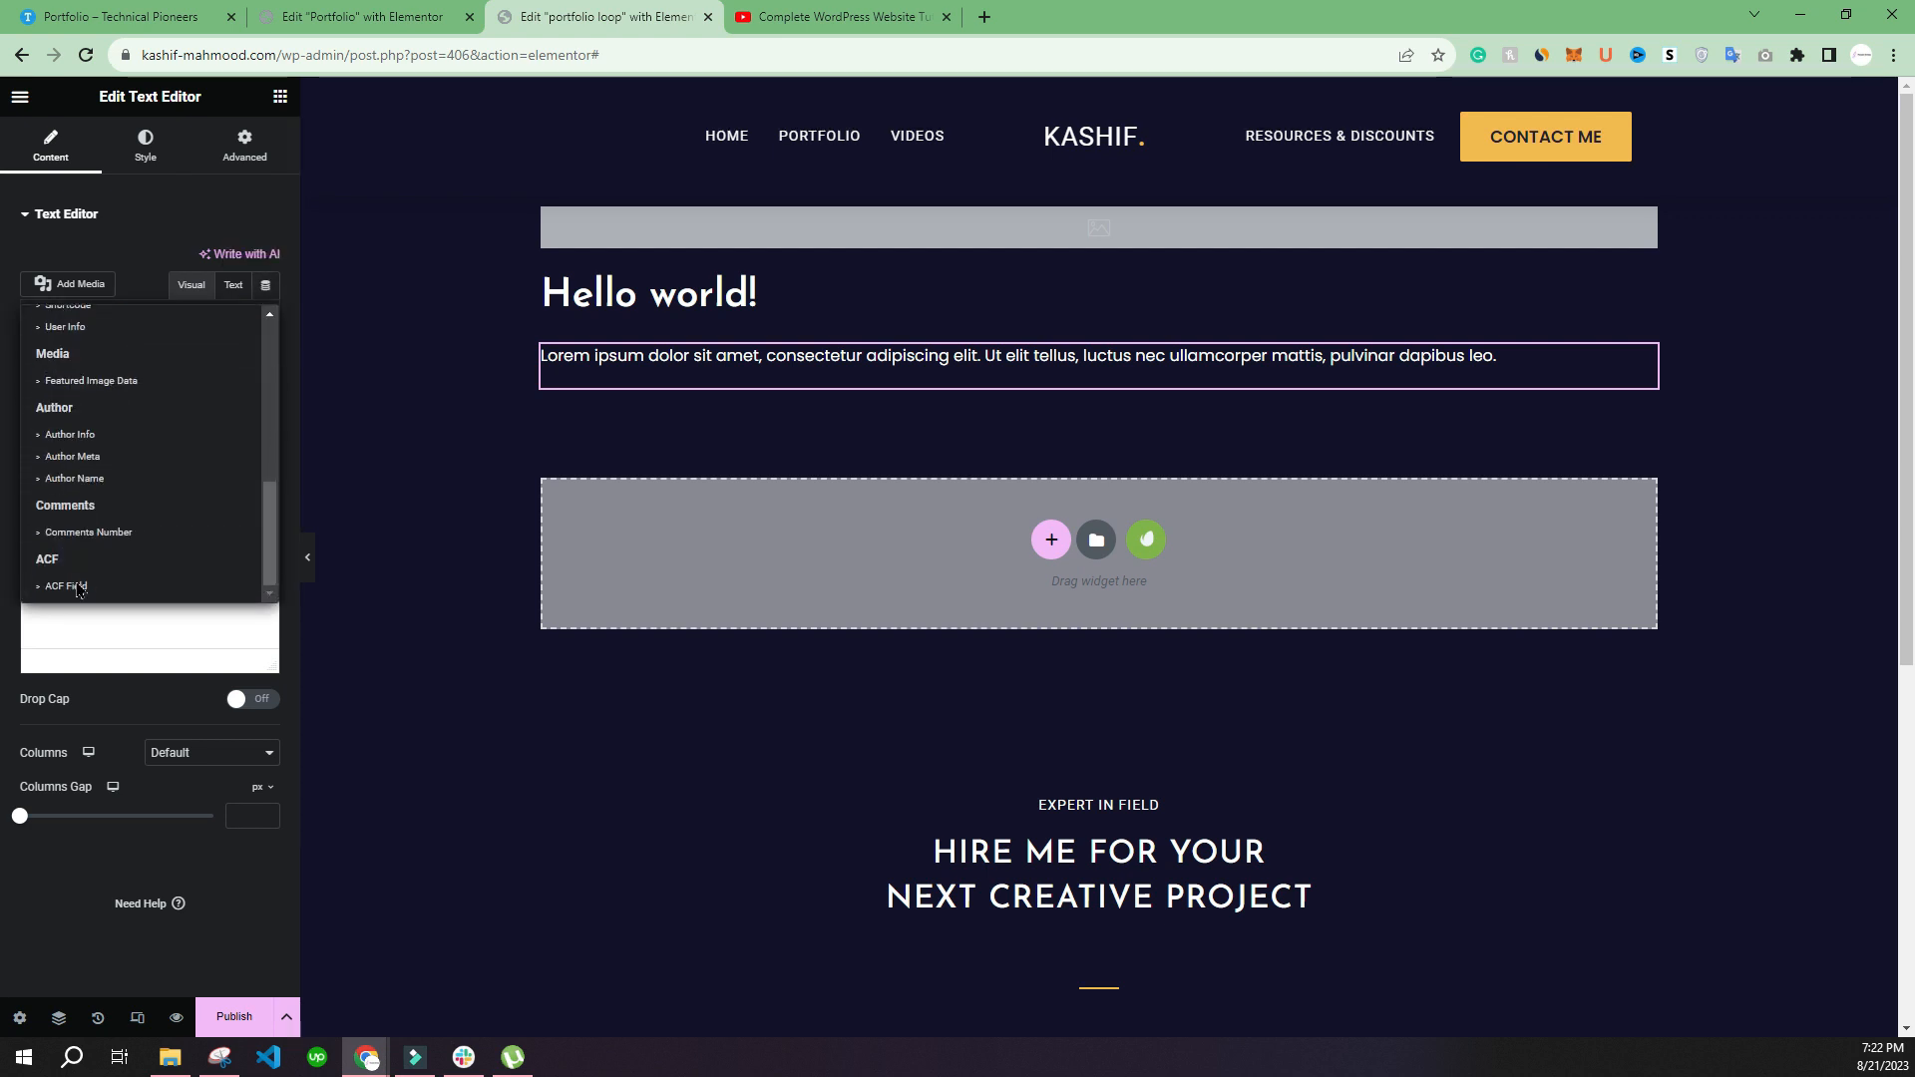
left_click(83, 589)
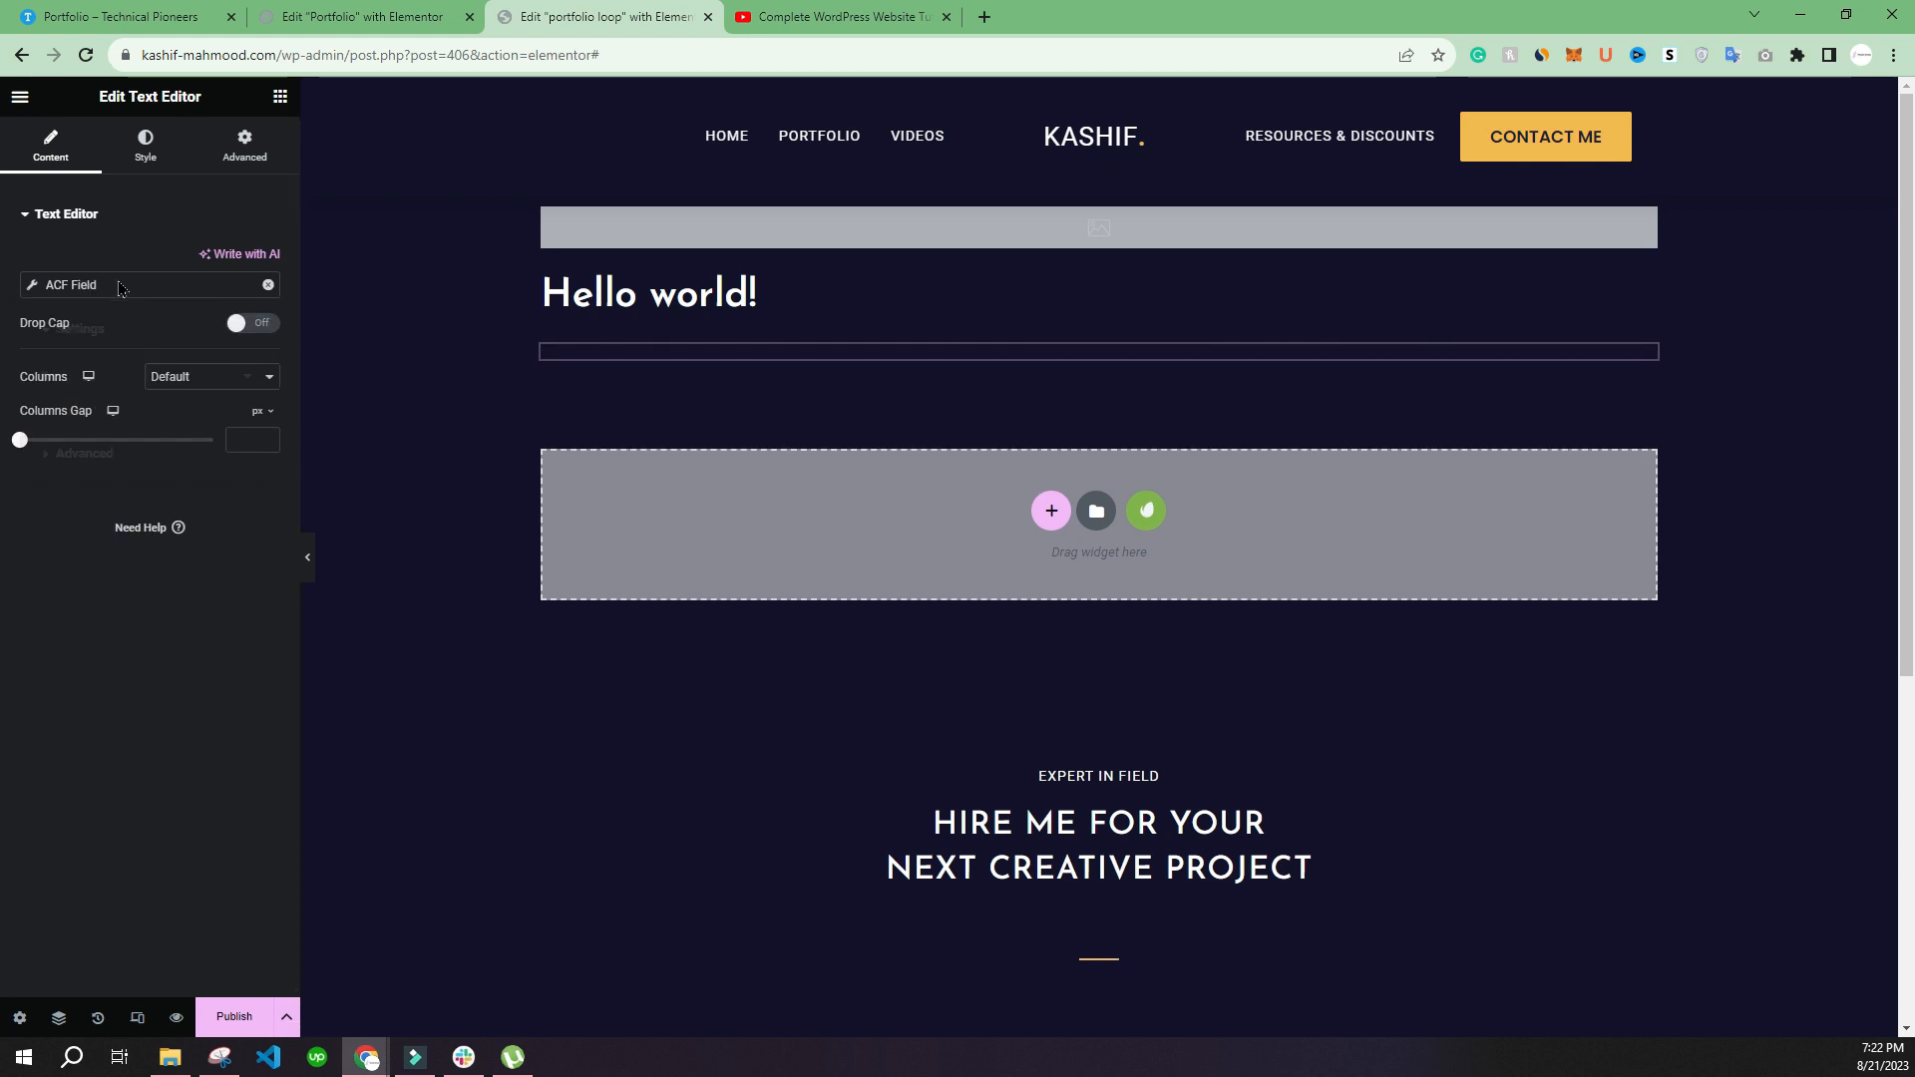
left_click(120, 286)
left_click(184, 378)
left_click(192, 413)
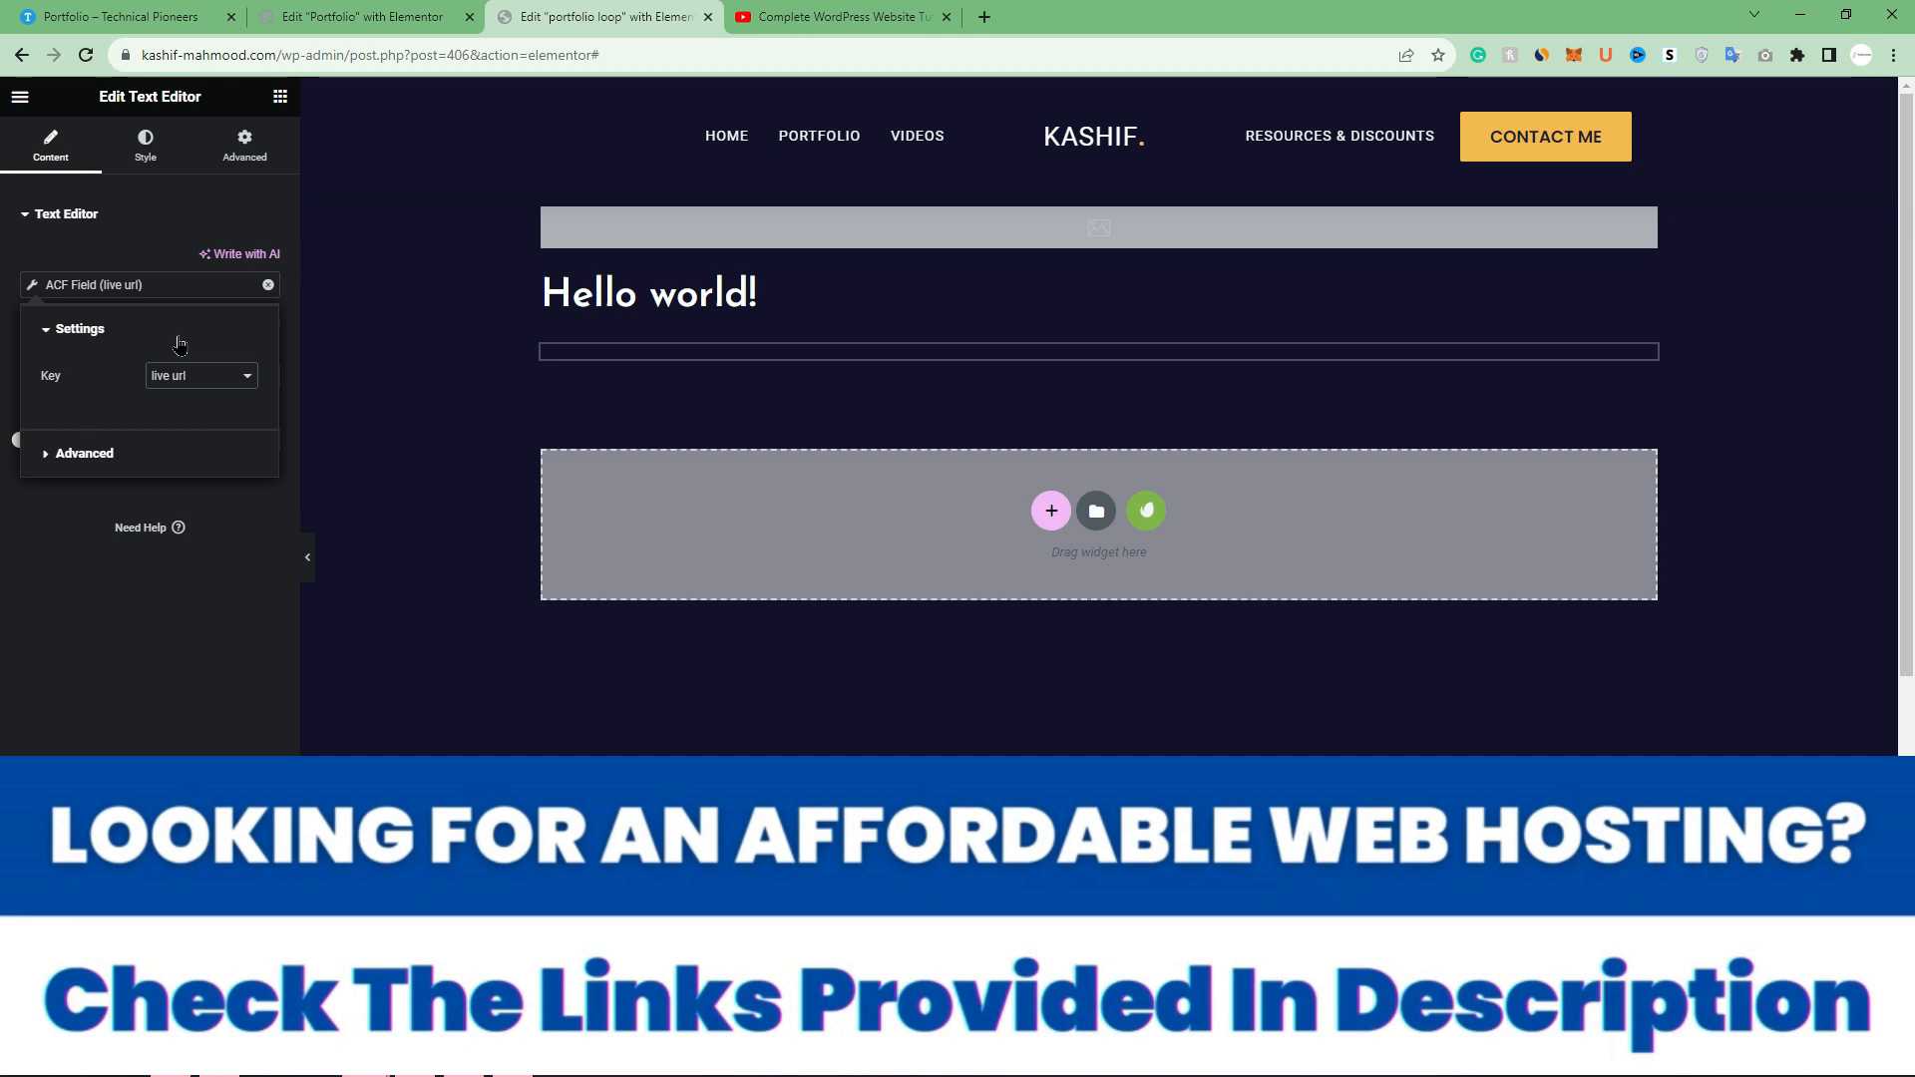
left_click(172, 665)
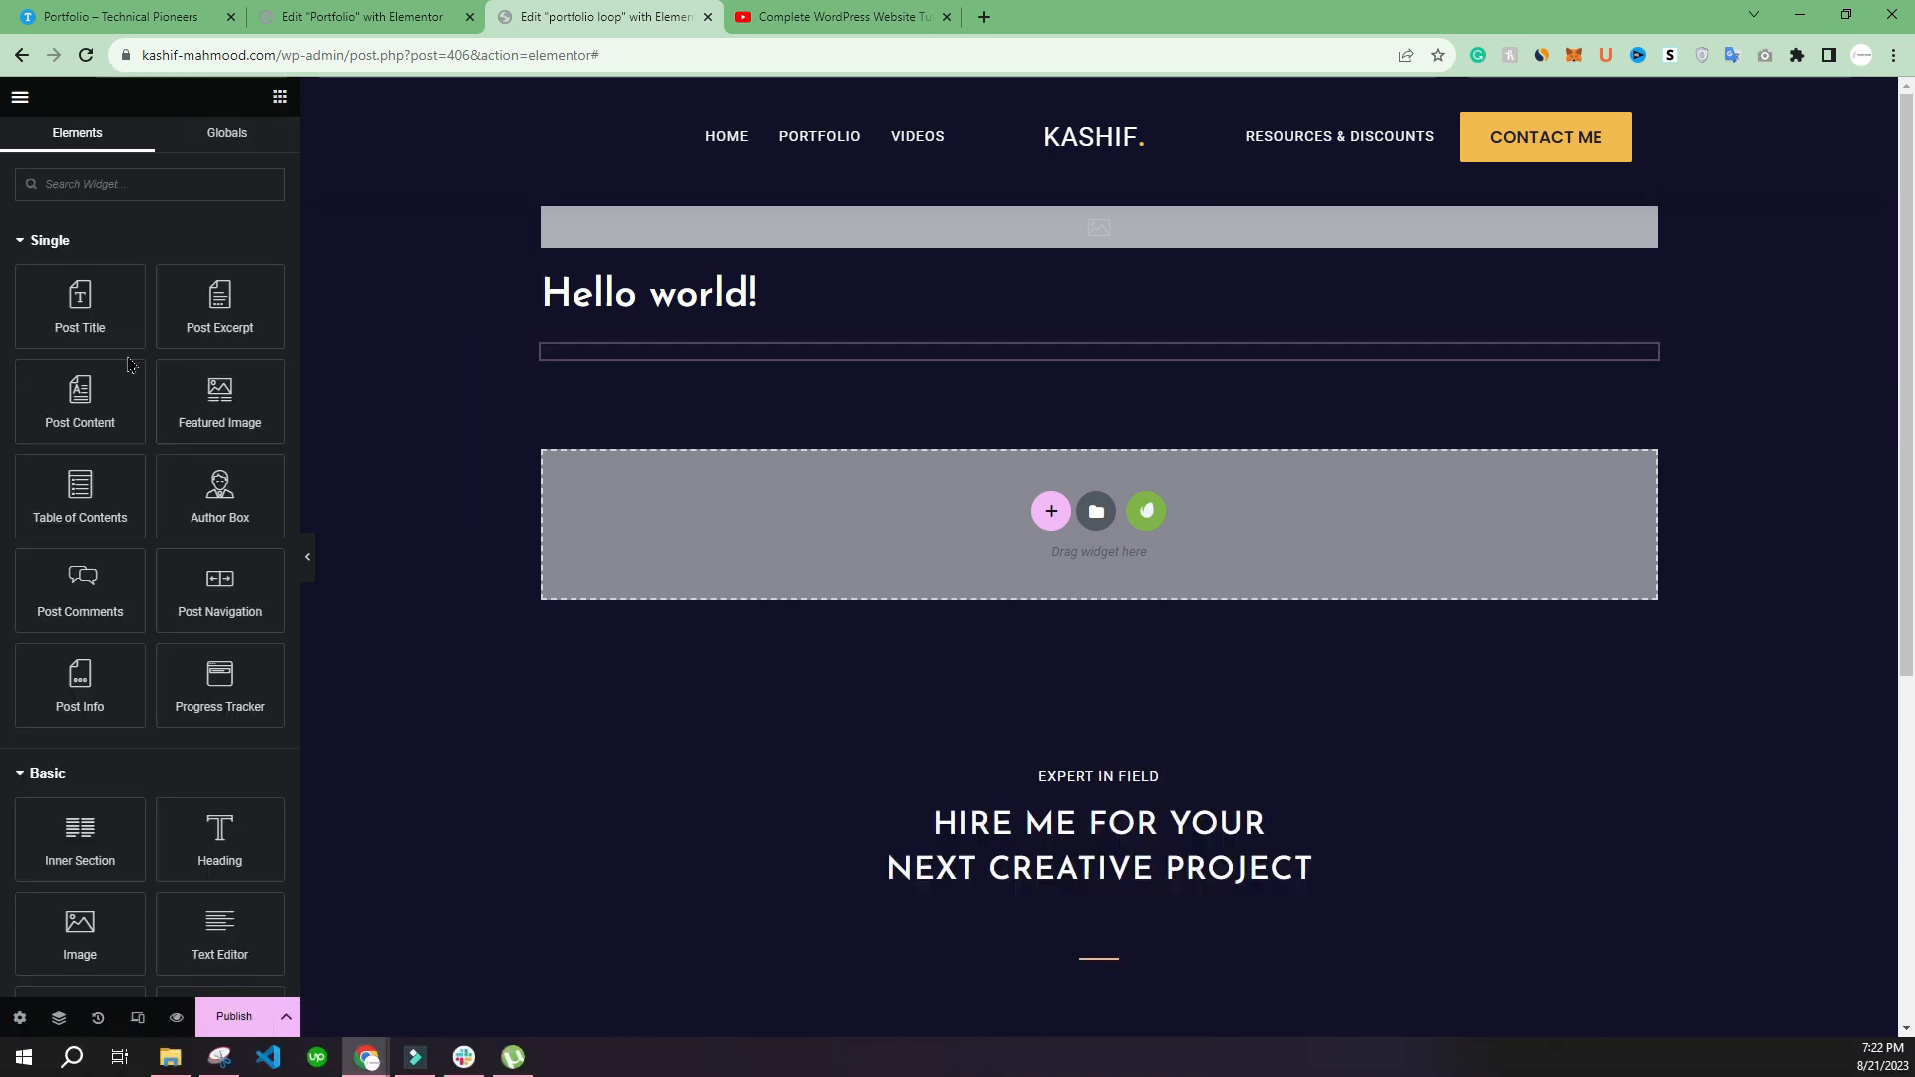
Step: Add a Button widget below the live url text, with the text "View Item" and the dynamic link Post URL
scroll(135, 658, "down", 2)
left_click_drag(158, 807, 604, 357)
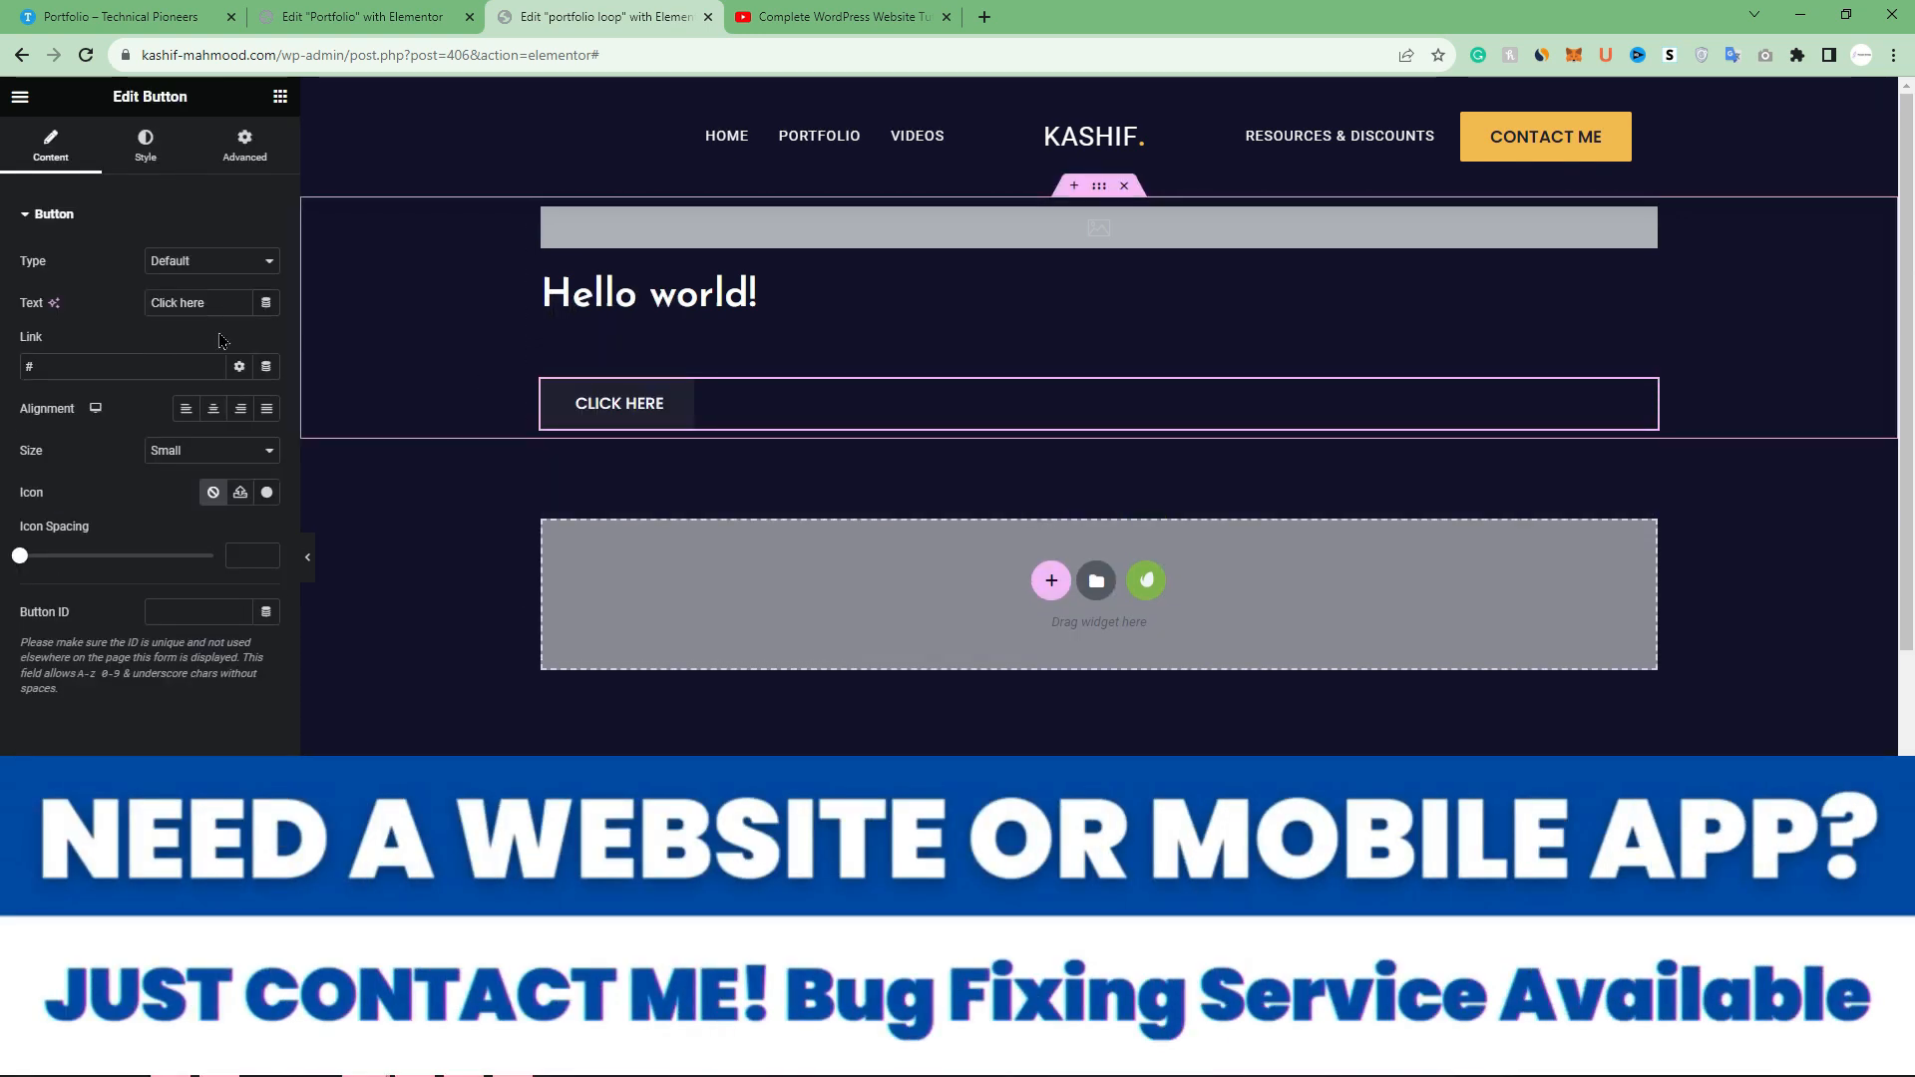
left_click(268, 305)
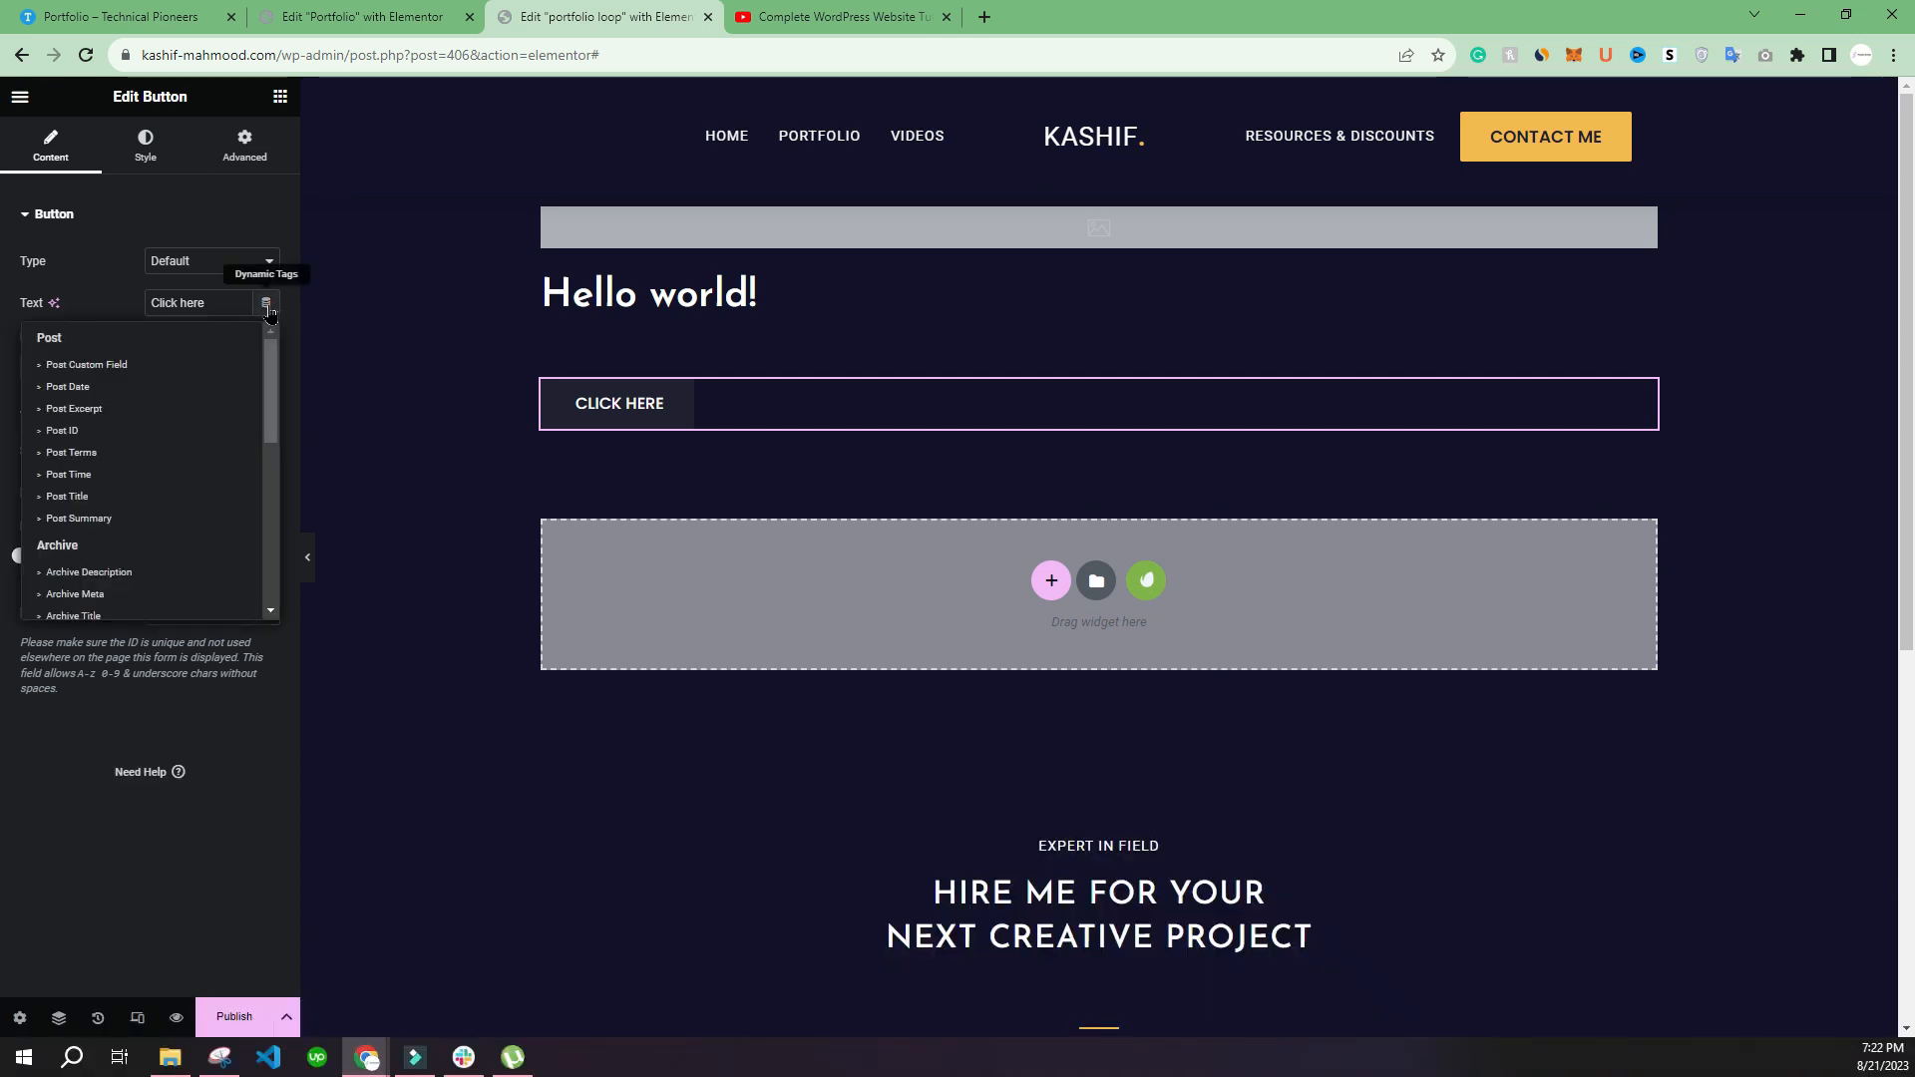
triple_click(177, 302)
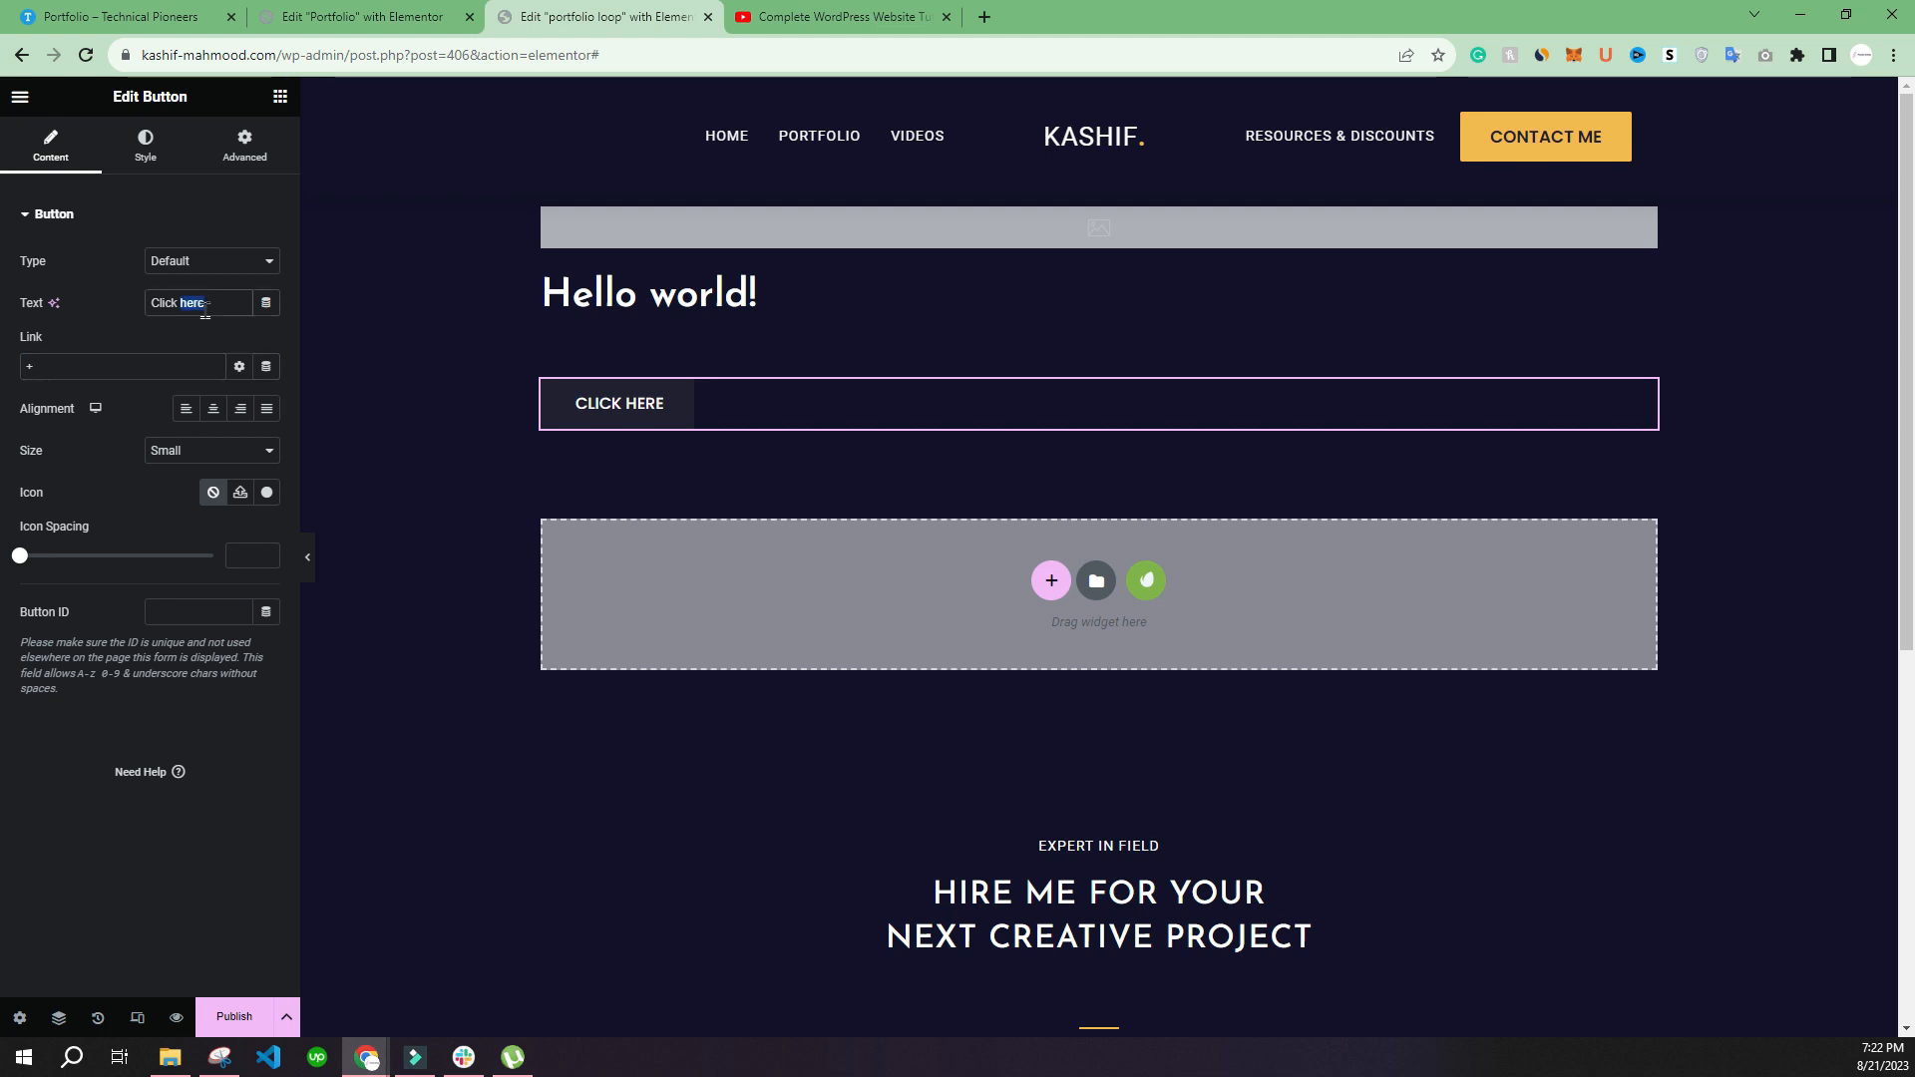
type("N")
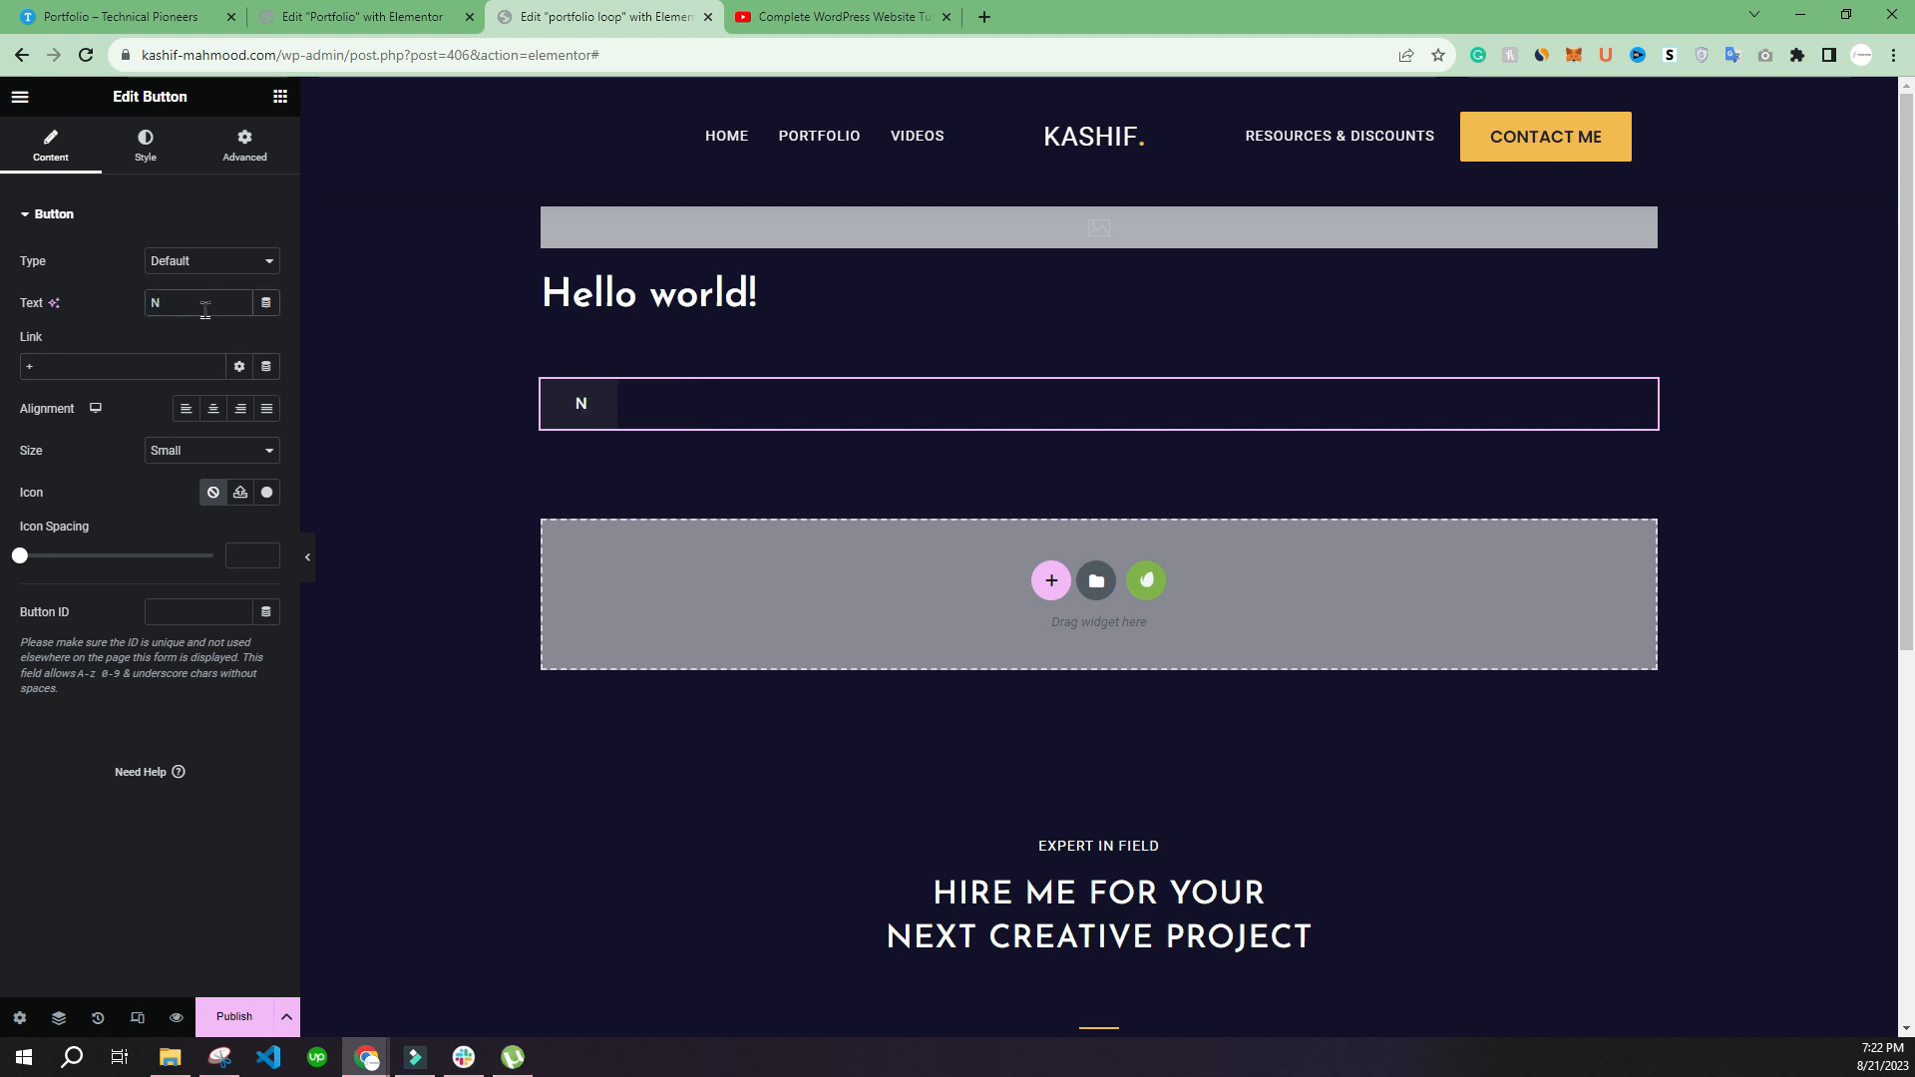
key("BackSpace")
type("View")
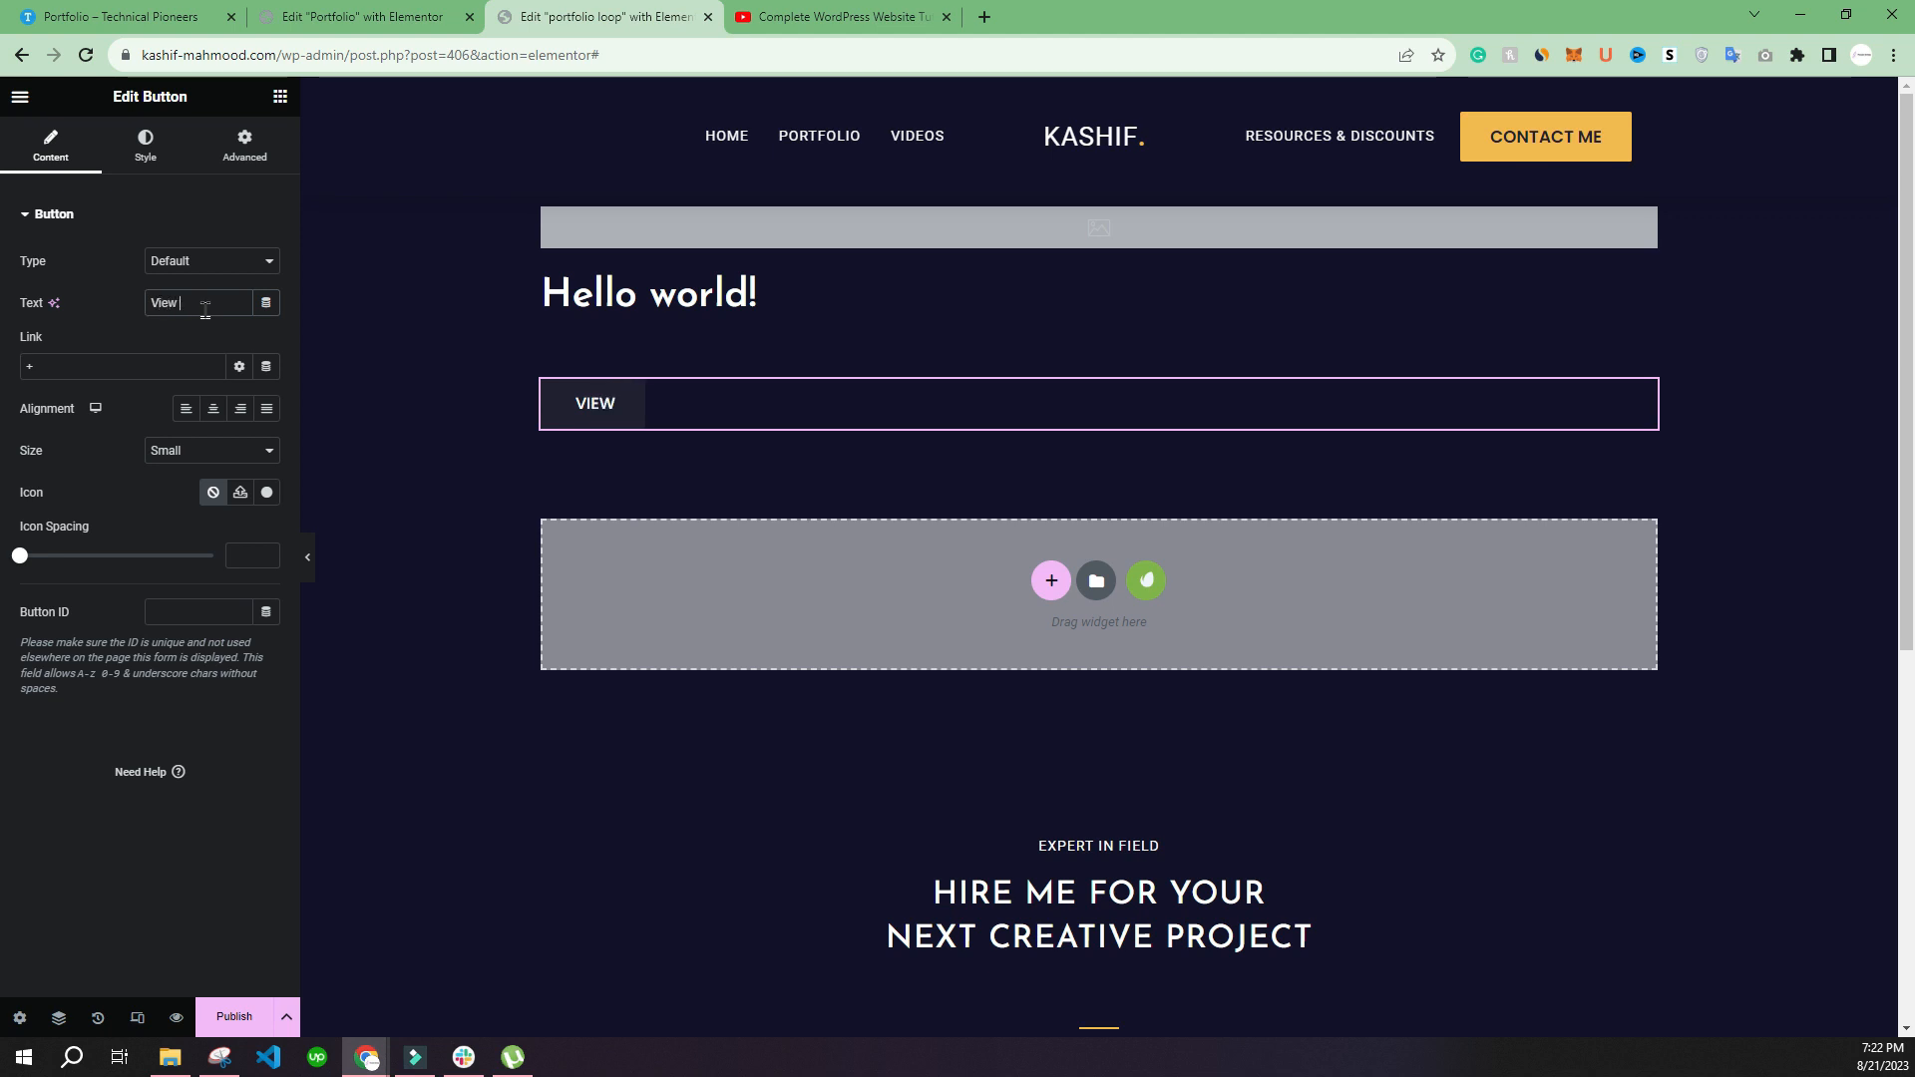
type(" I")
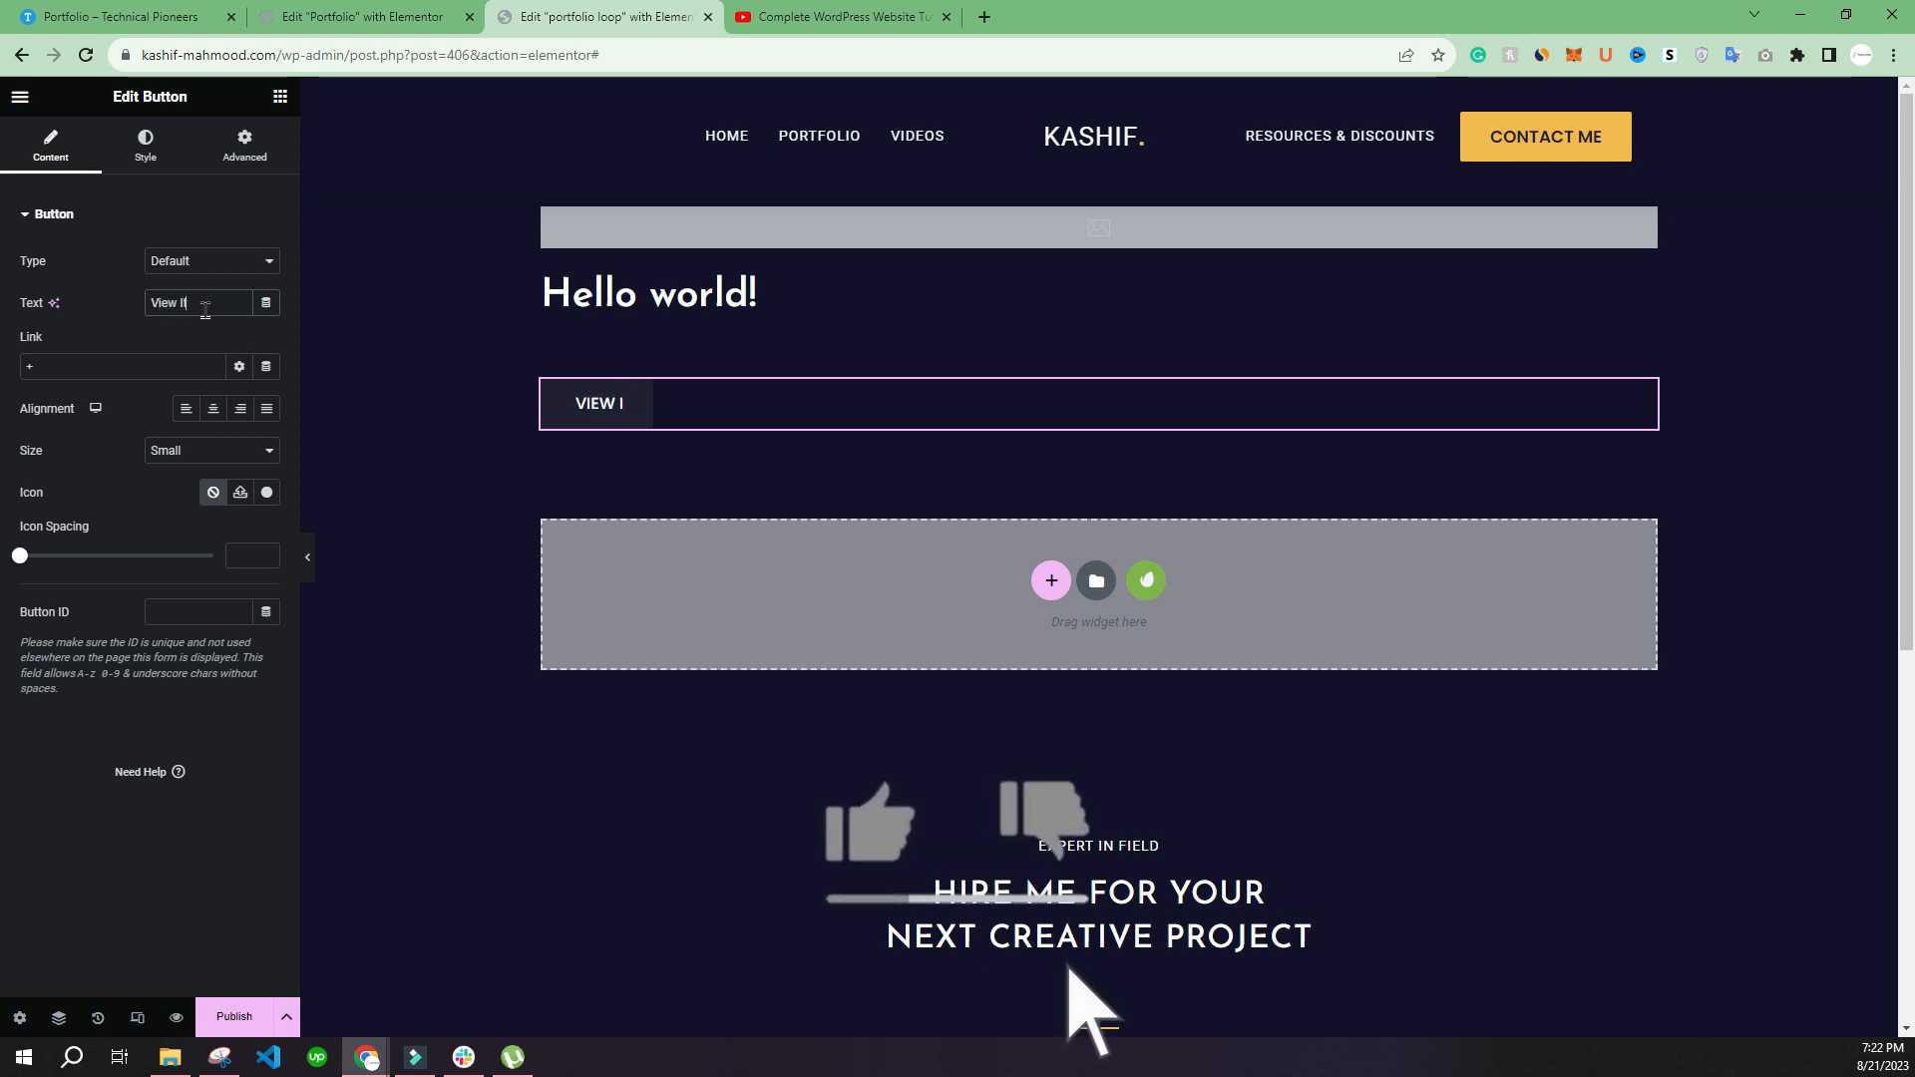
type("tem")
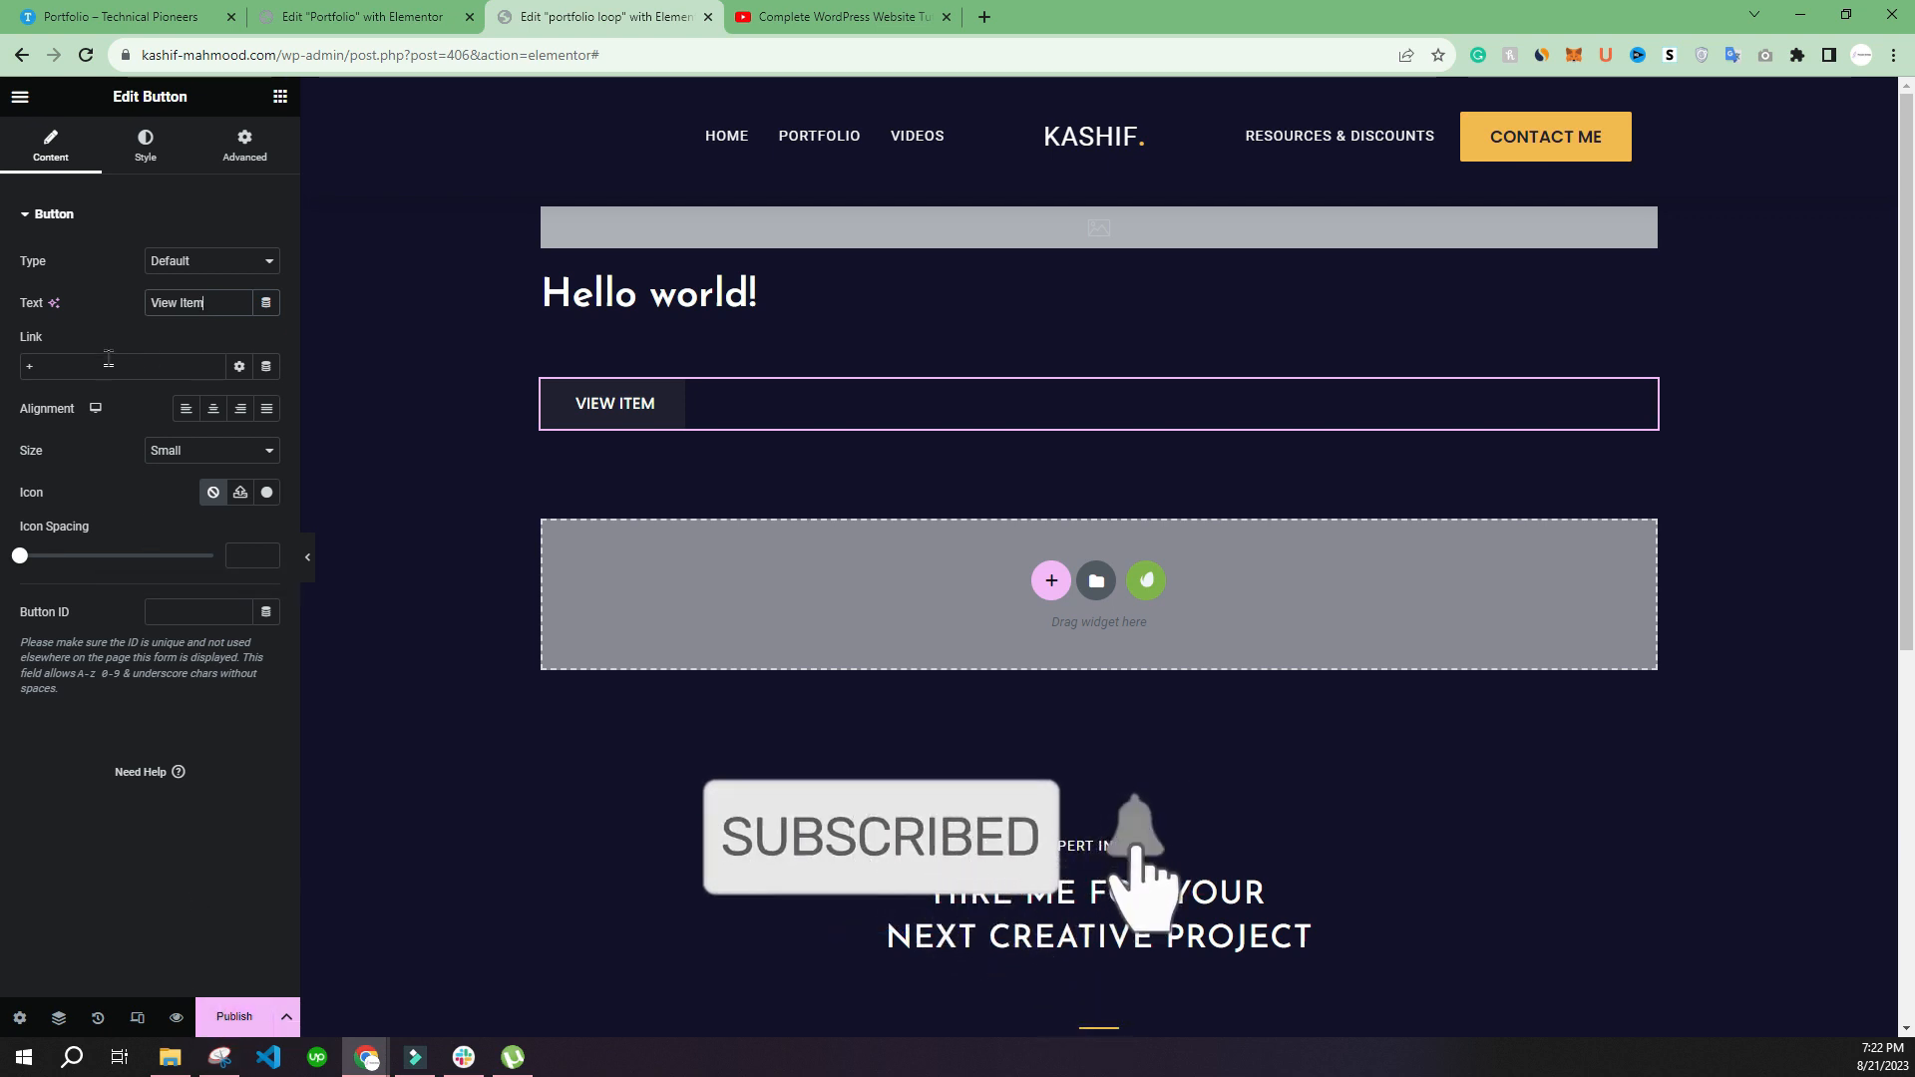
left_click(266, 367)
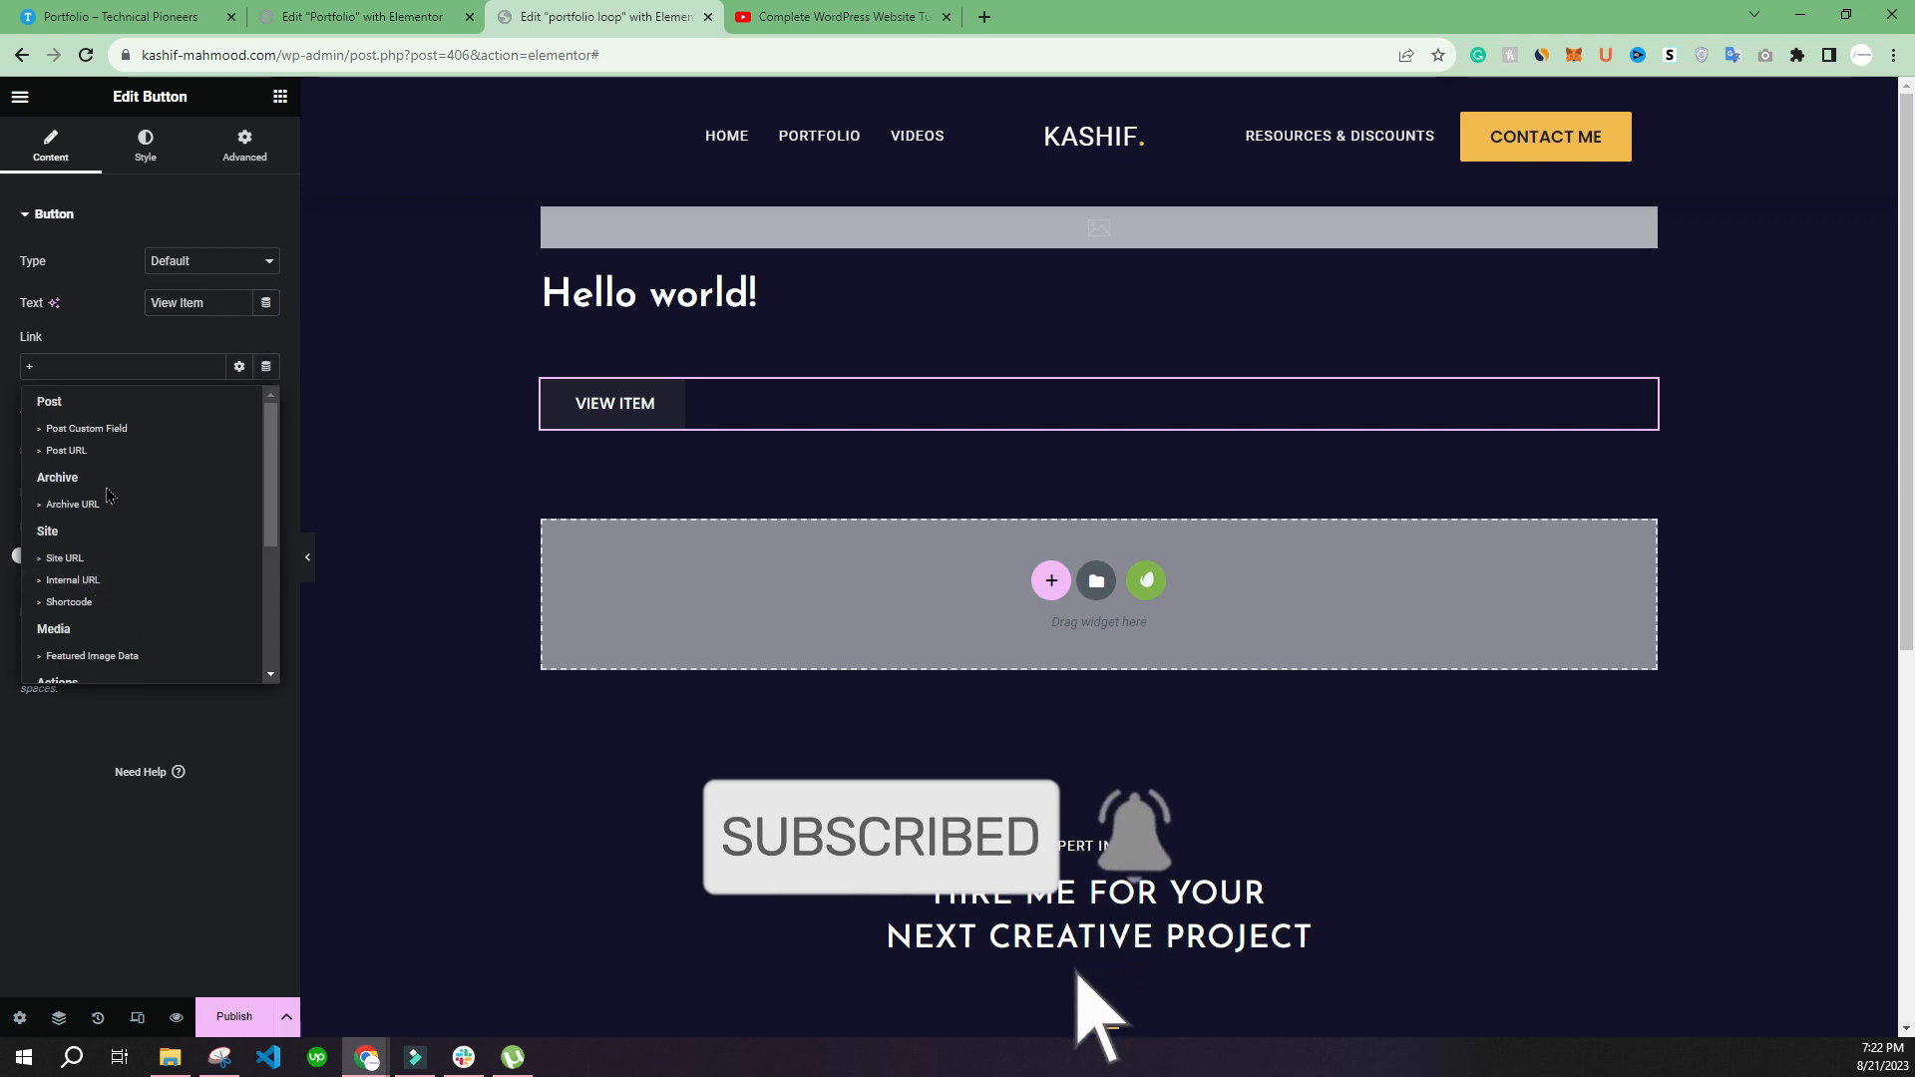
left_click(69, 450)
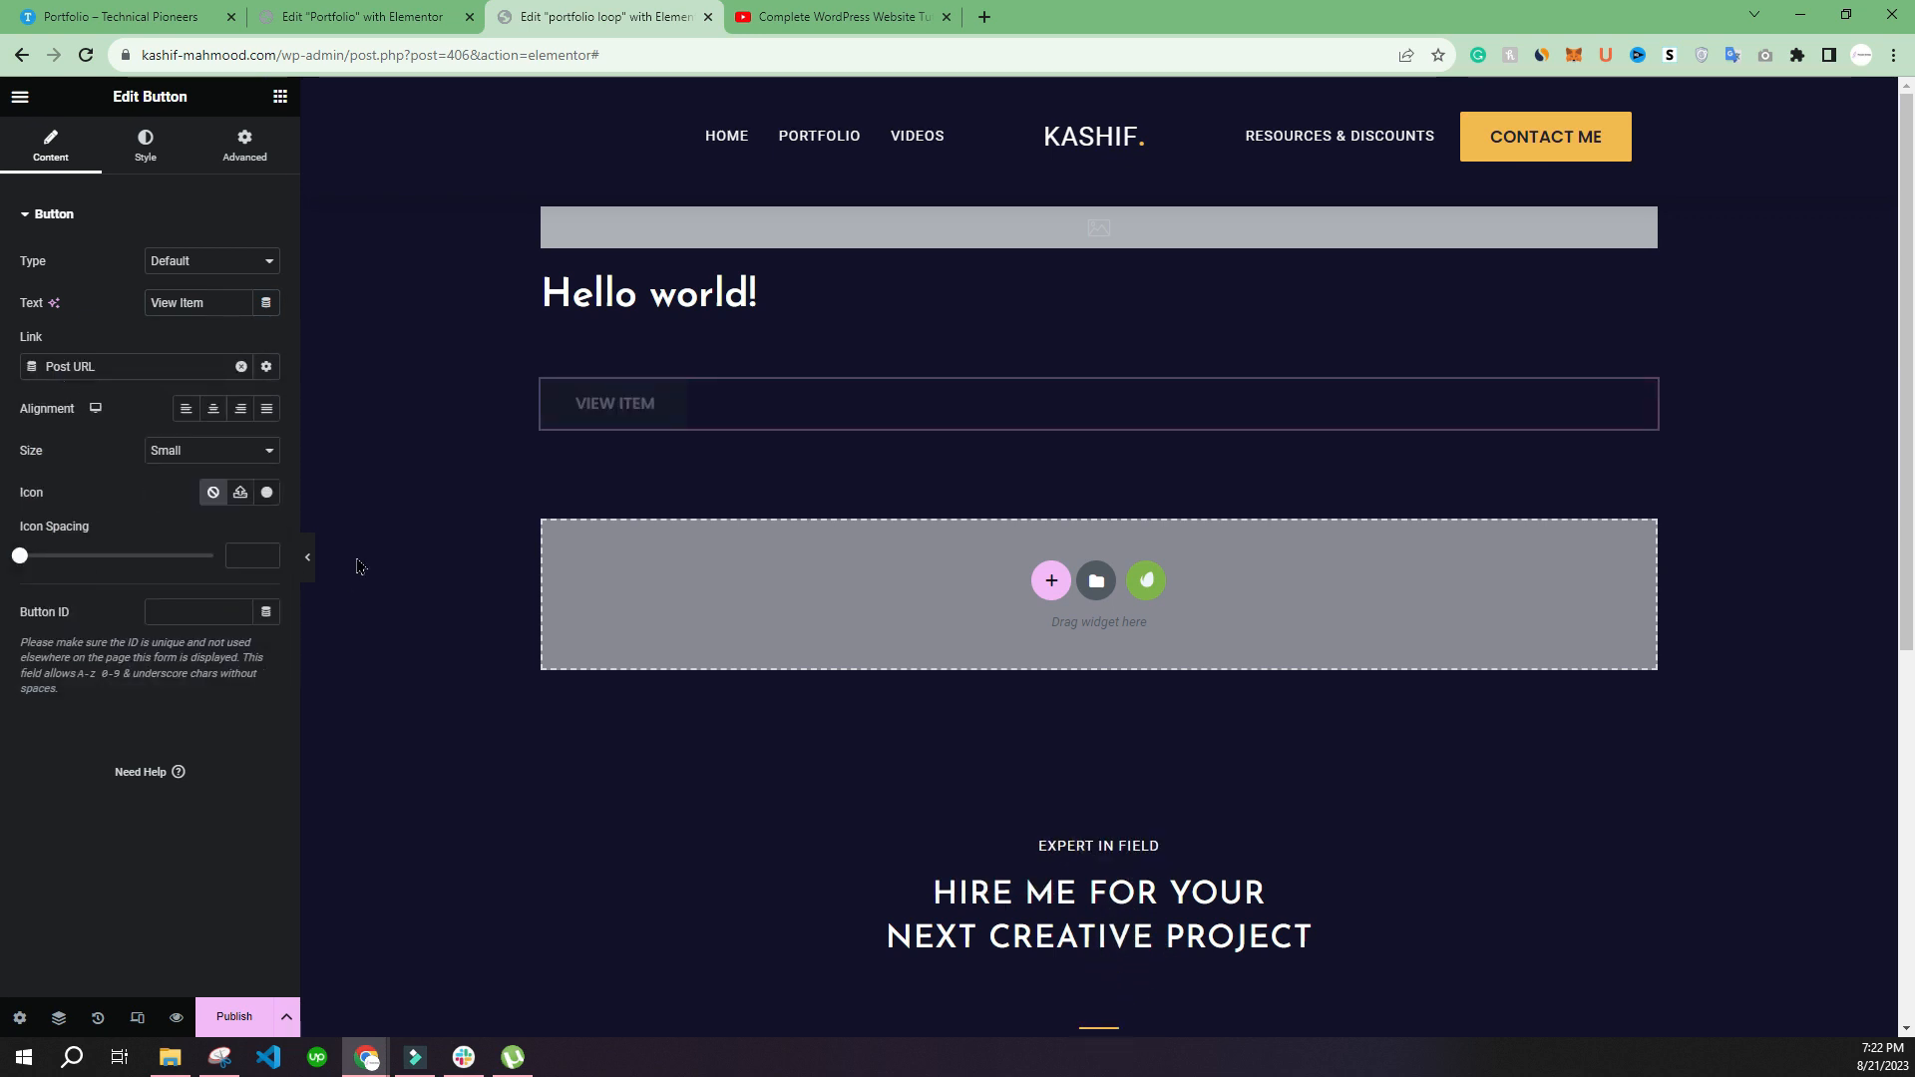
Step: Set a custom text color for the live url Text Editor widget
left_click(618, 353)
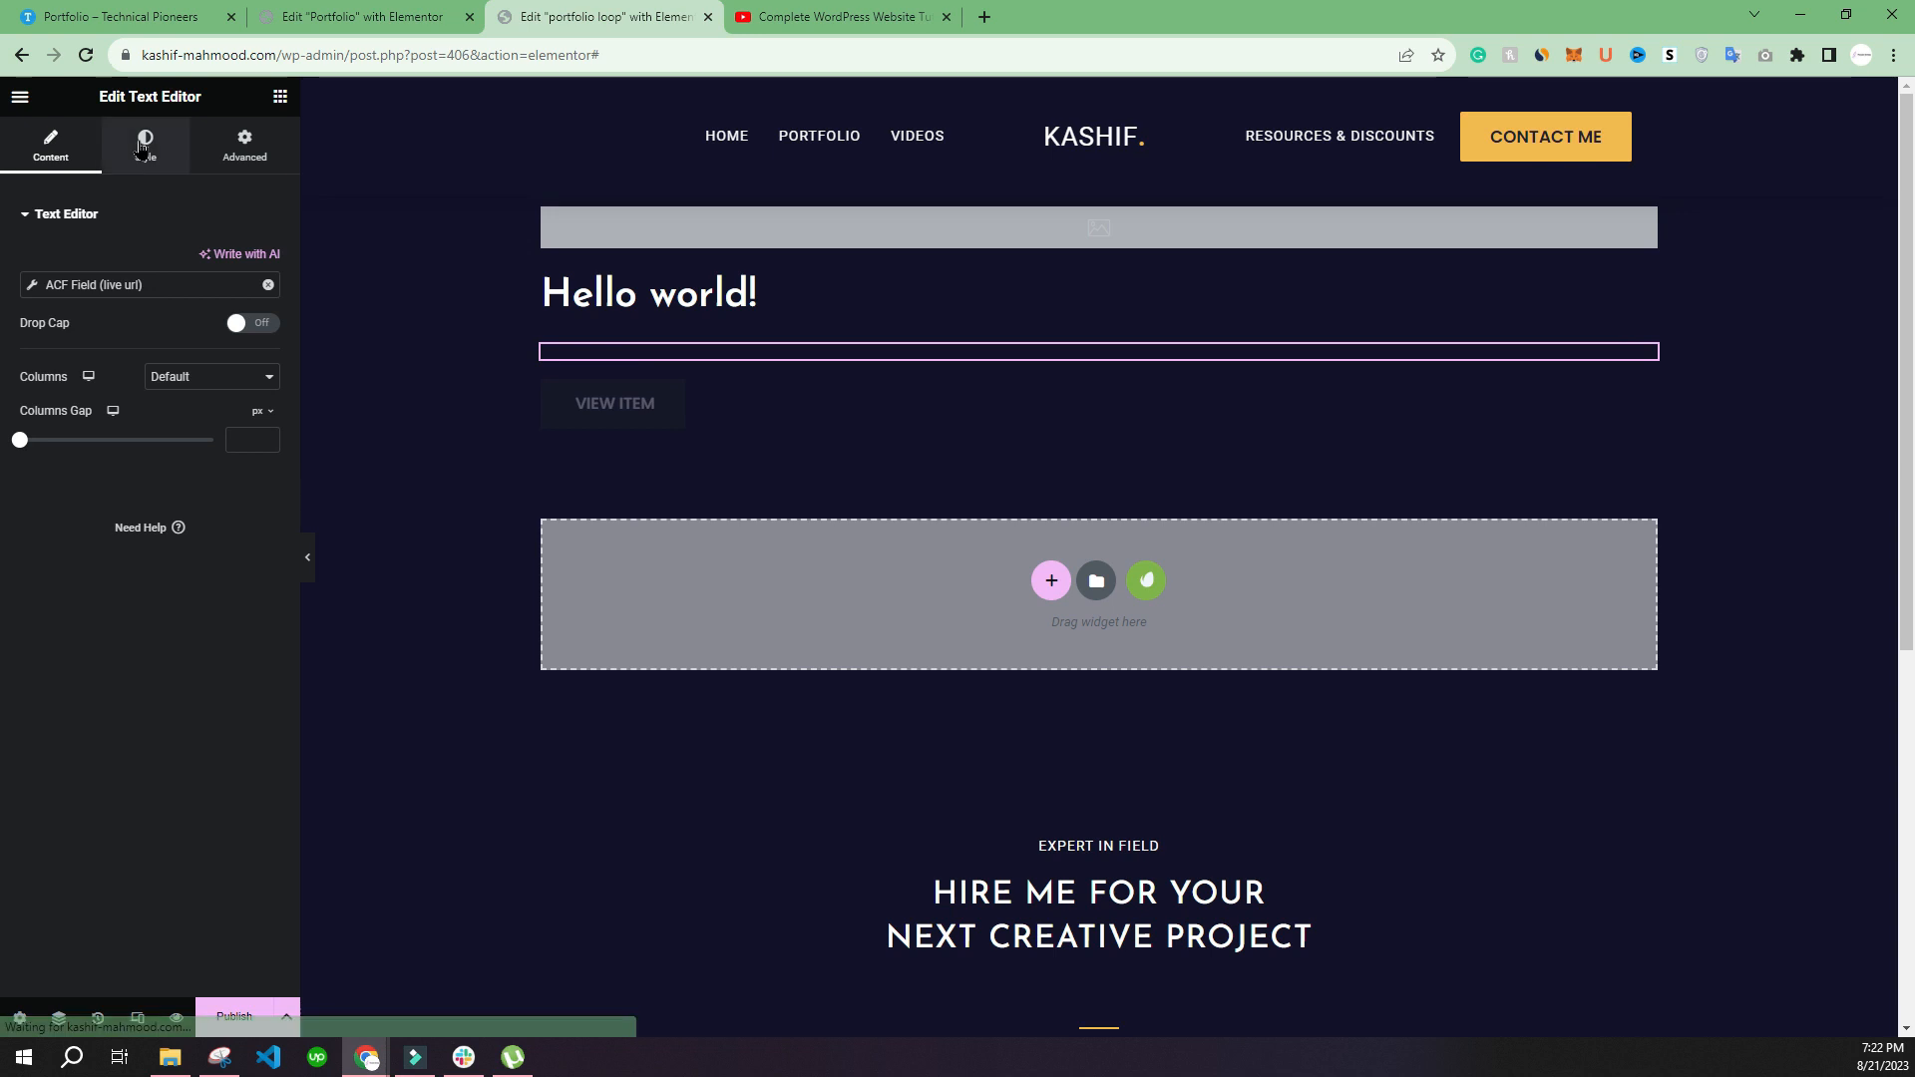
left_click(145, 144)
left_click(268, 302)
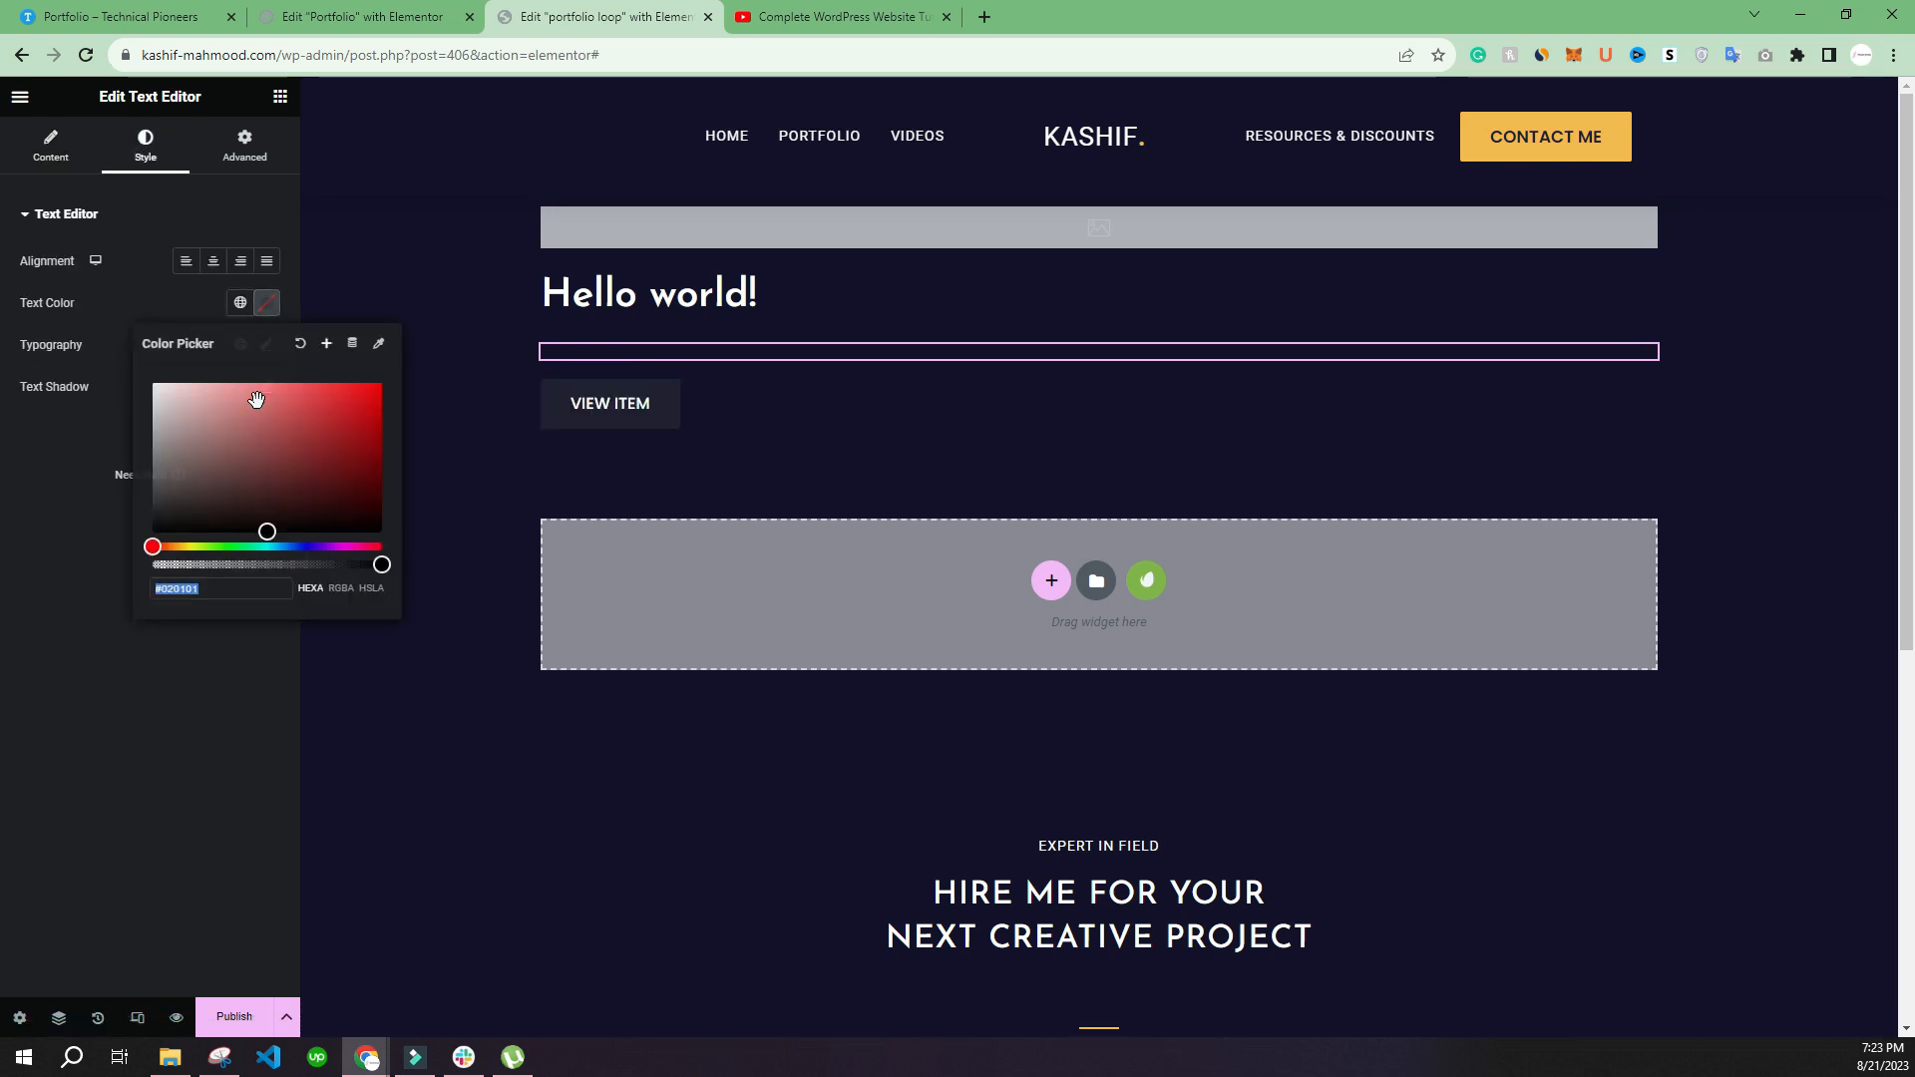
Step: Publish the loop template with the display condition Include portfolio items
left_click(234, 1017)
left_click(935, 600)
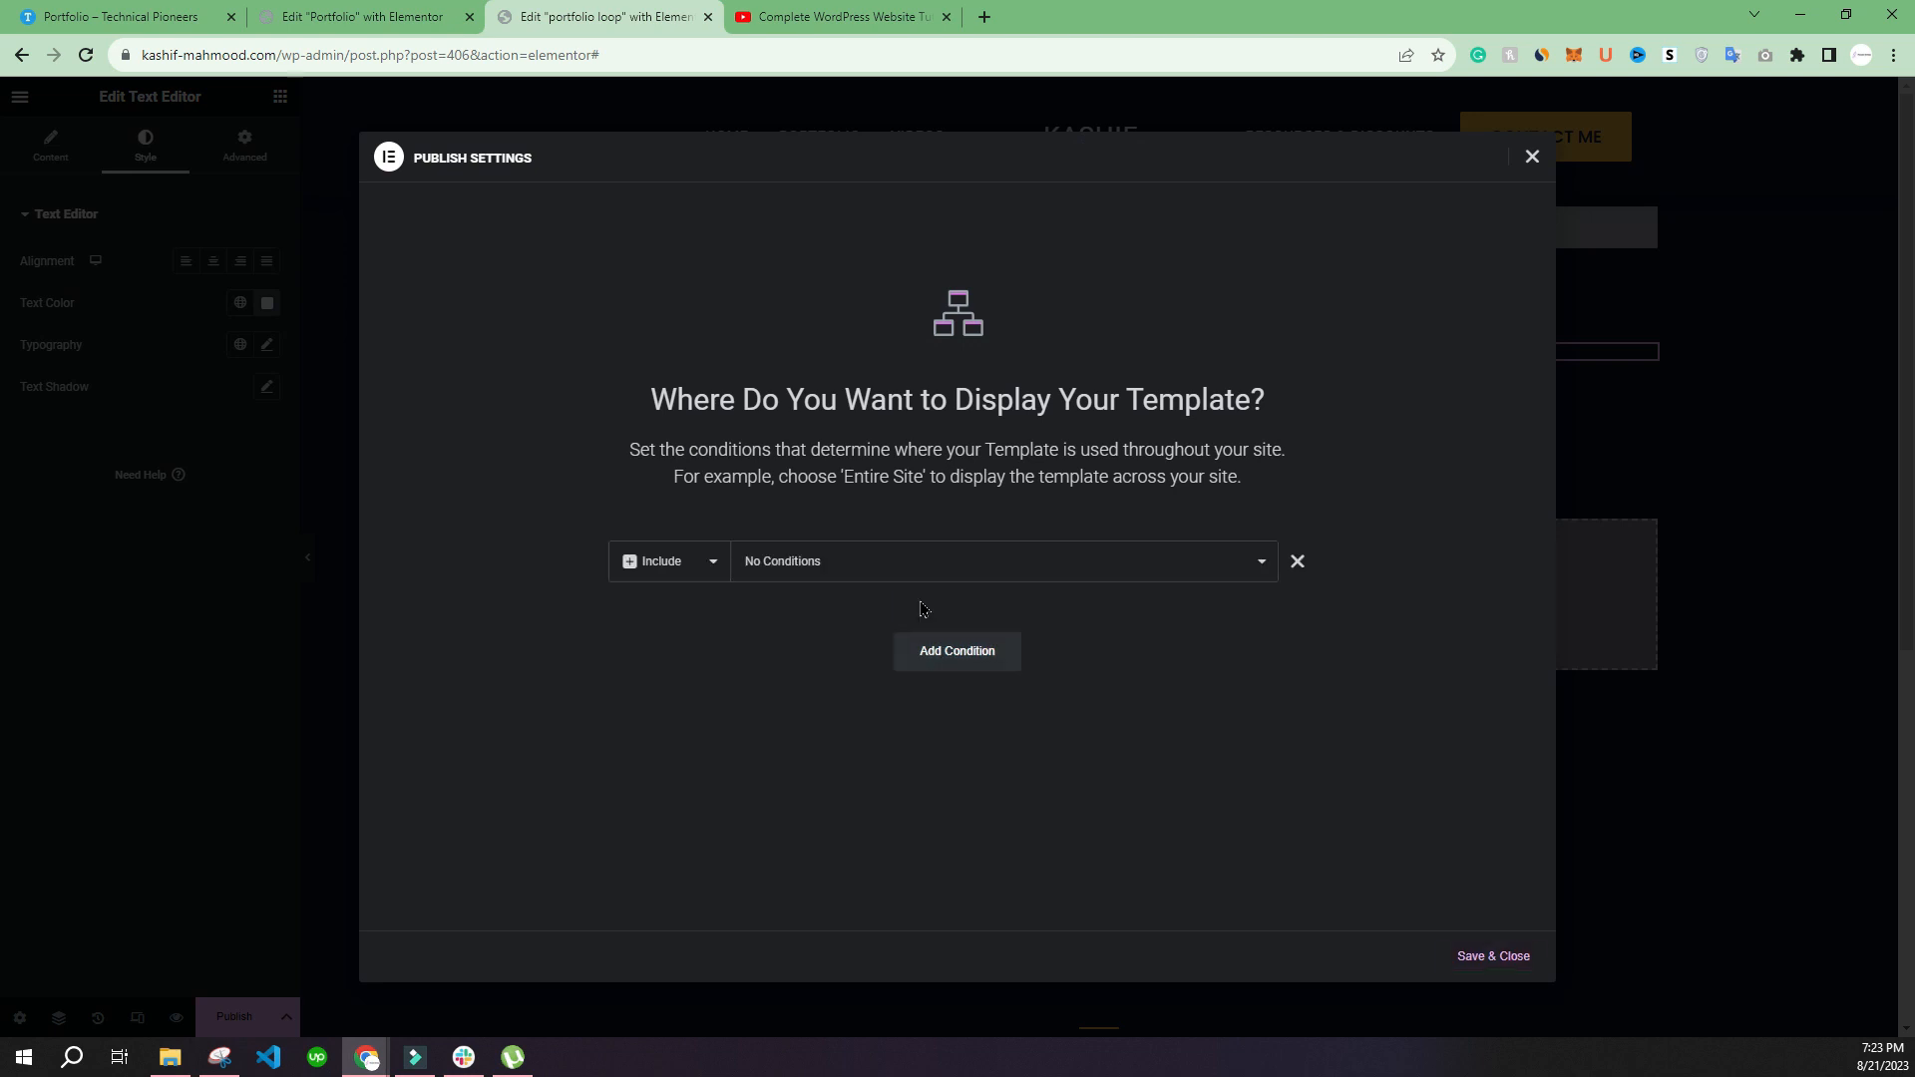
left_click(837, 570)
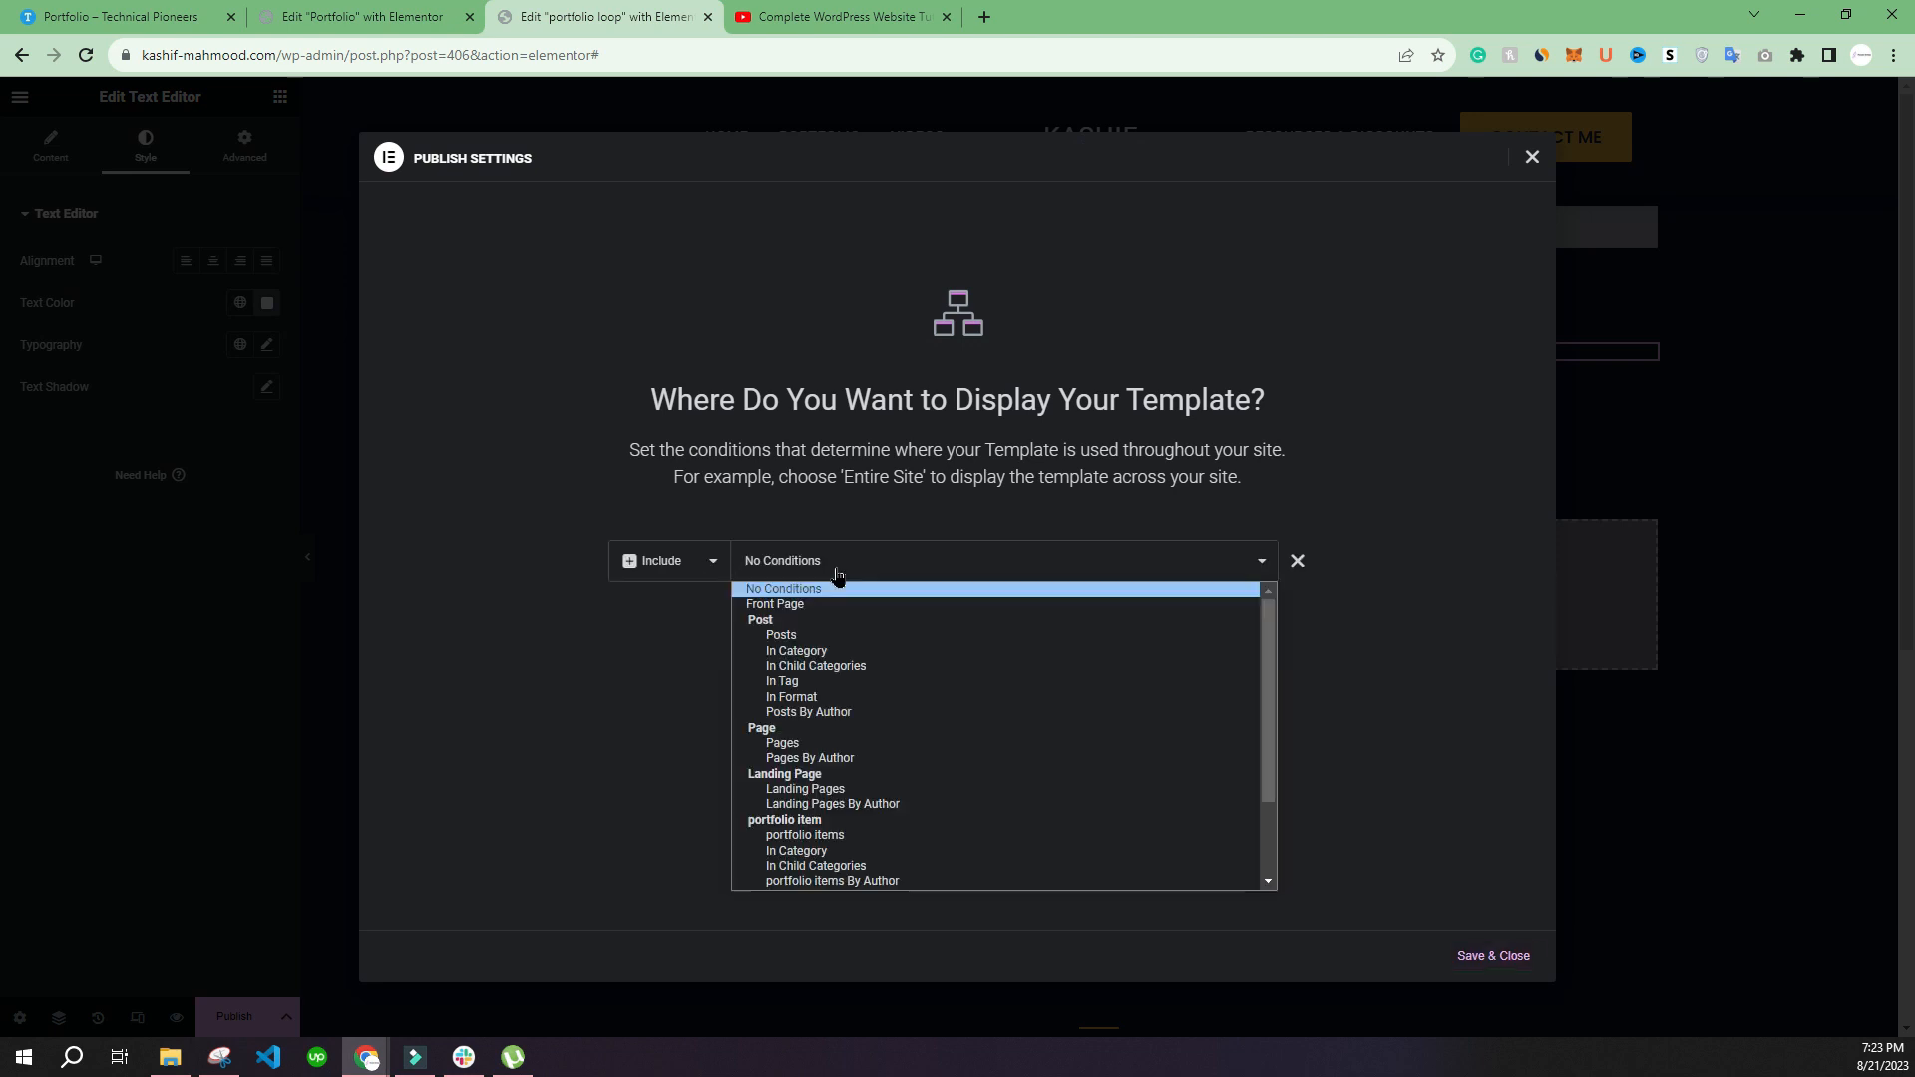
left_click(814, 836)
left_click(1493, 956)
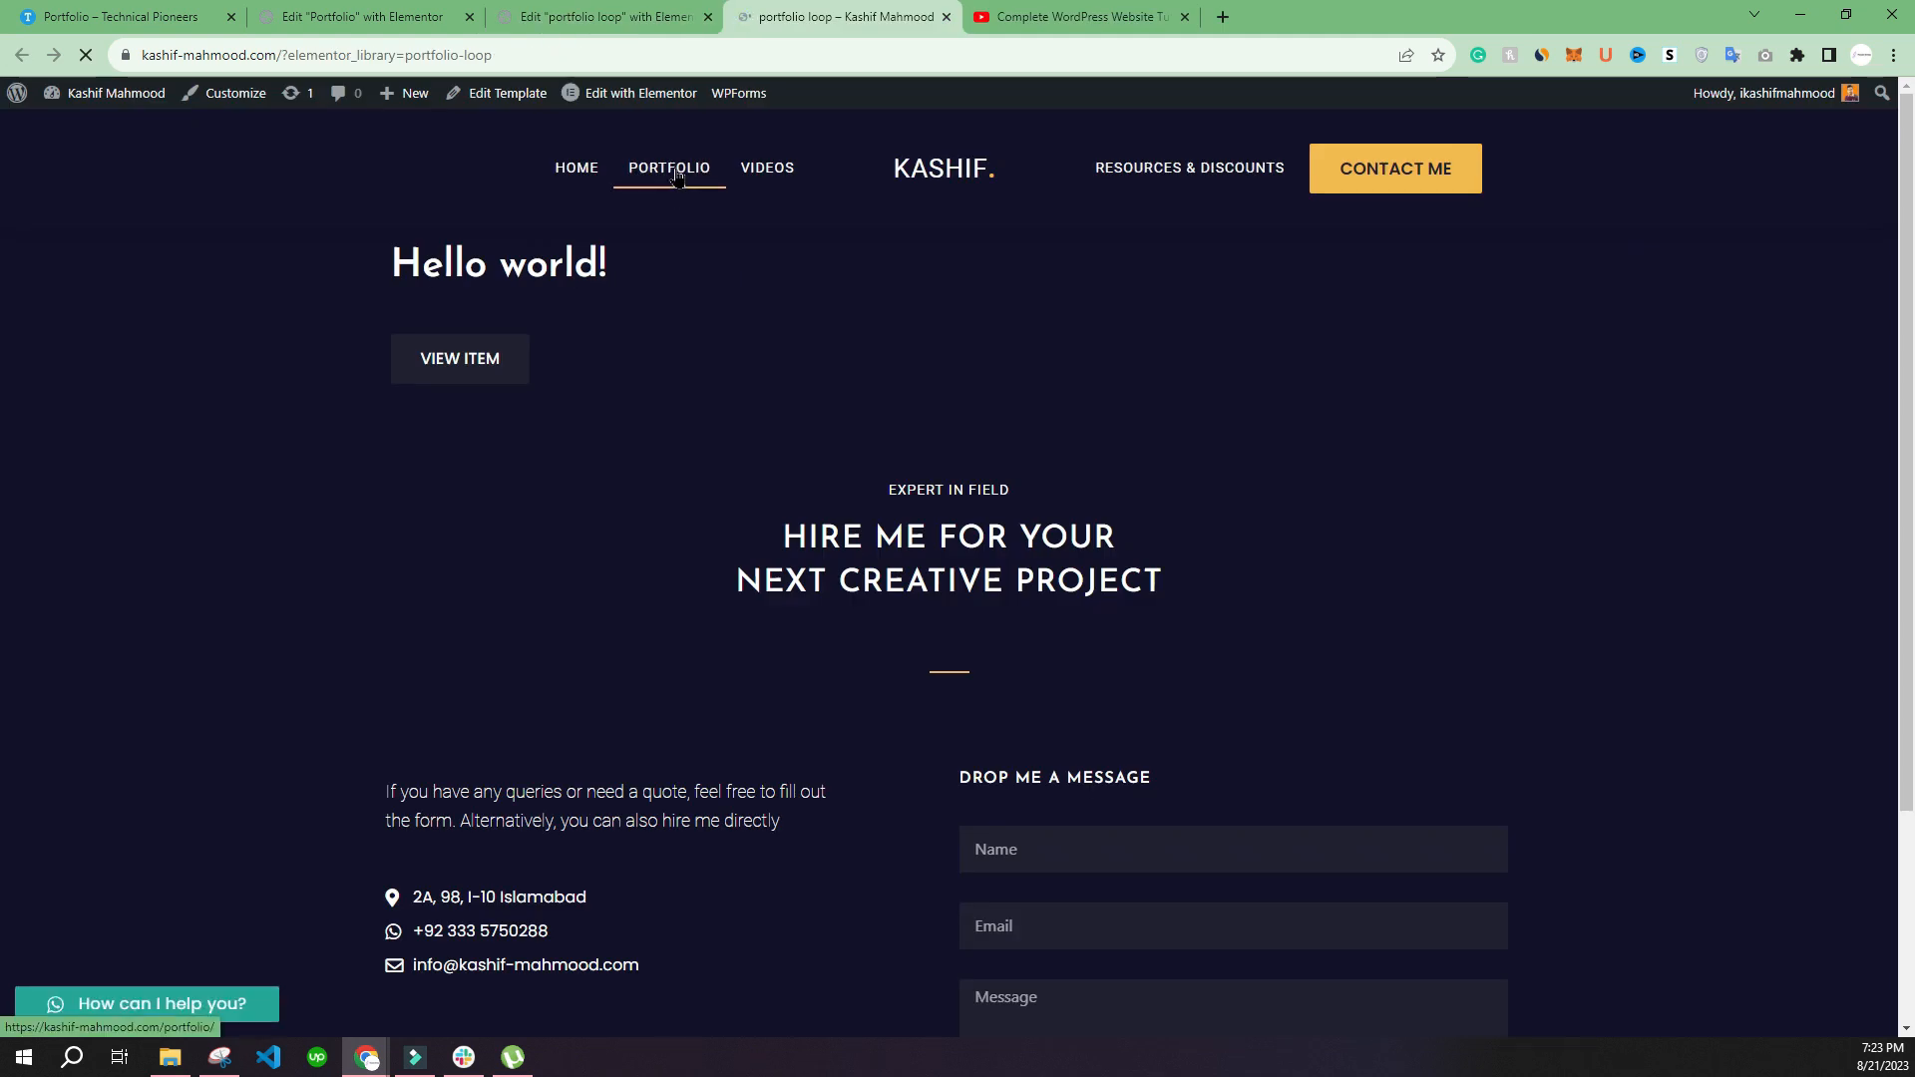
Step: Check the live Portfolio page and review the skin options of the Posts widget in the Portfolio page editor
left_click(676, 175)
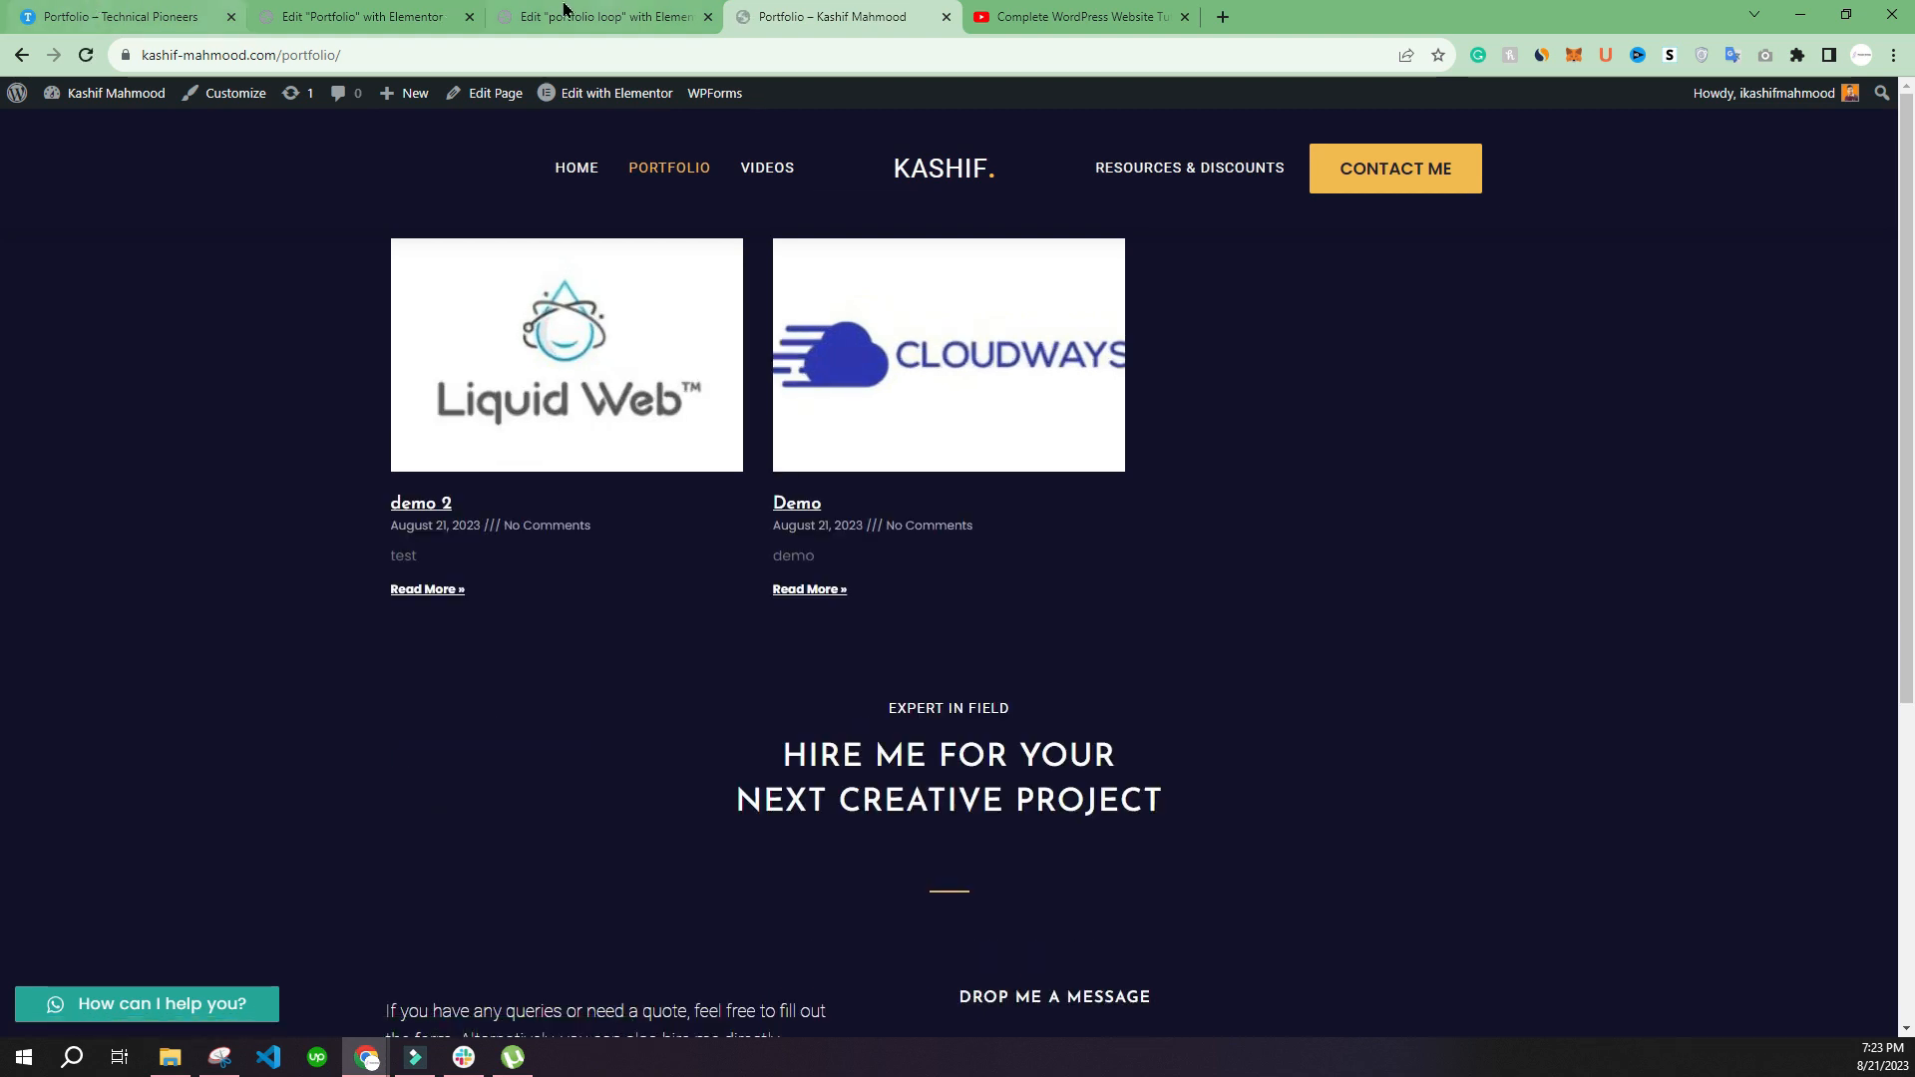
left_click(348, 12)
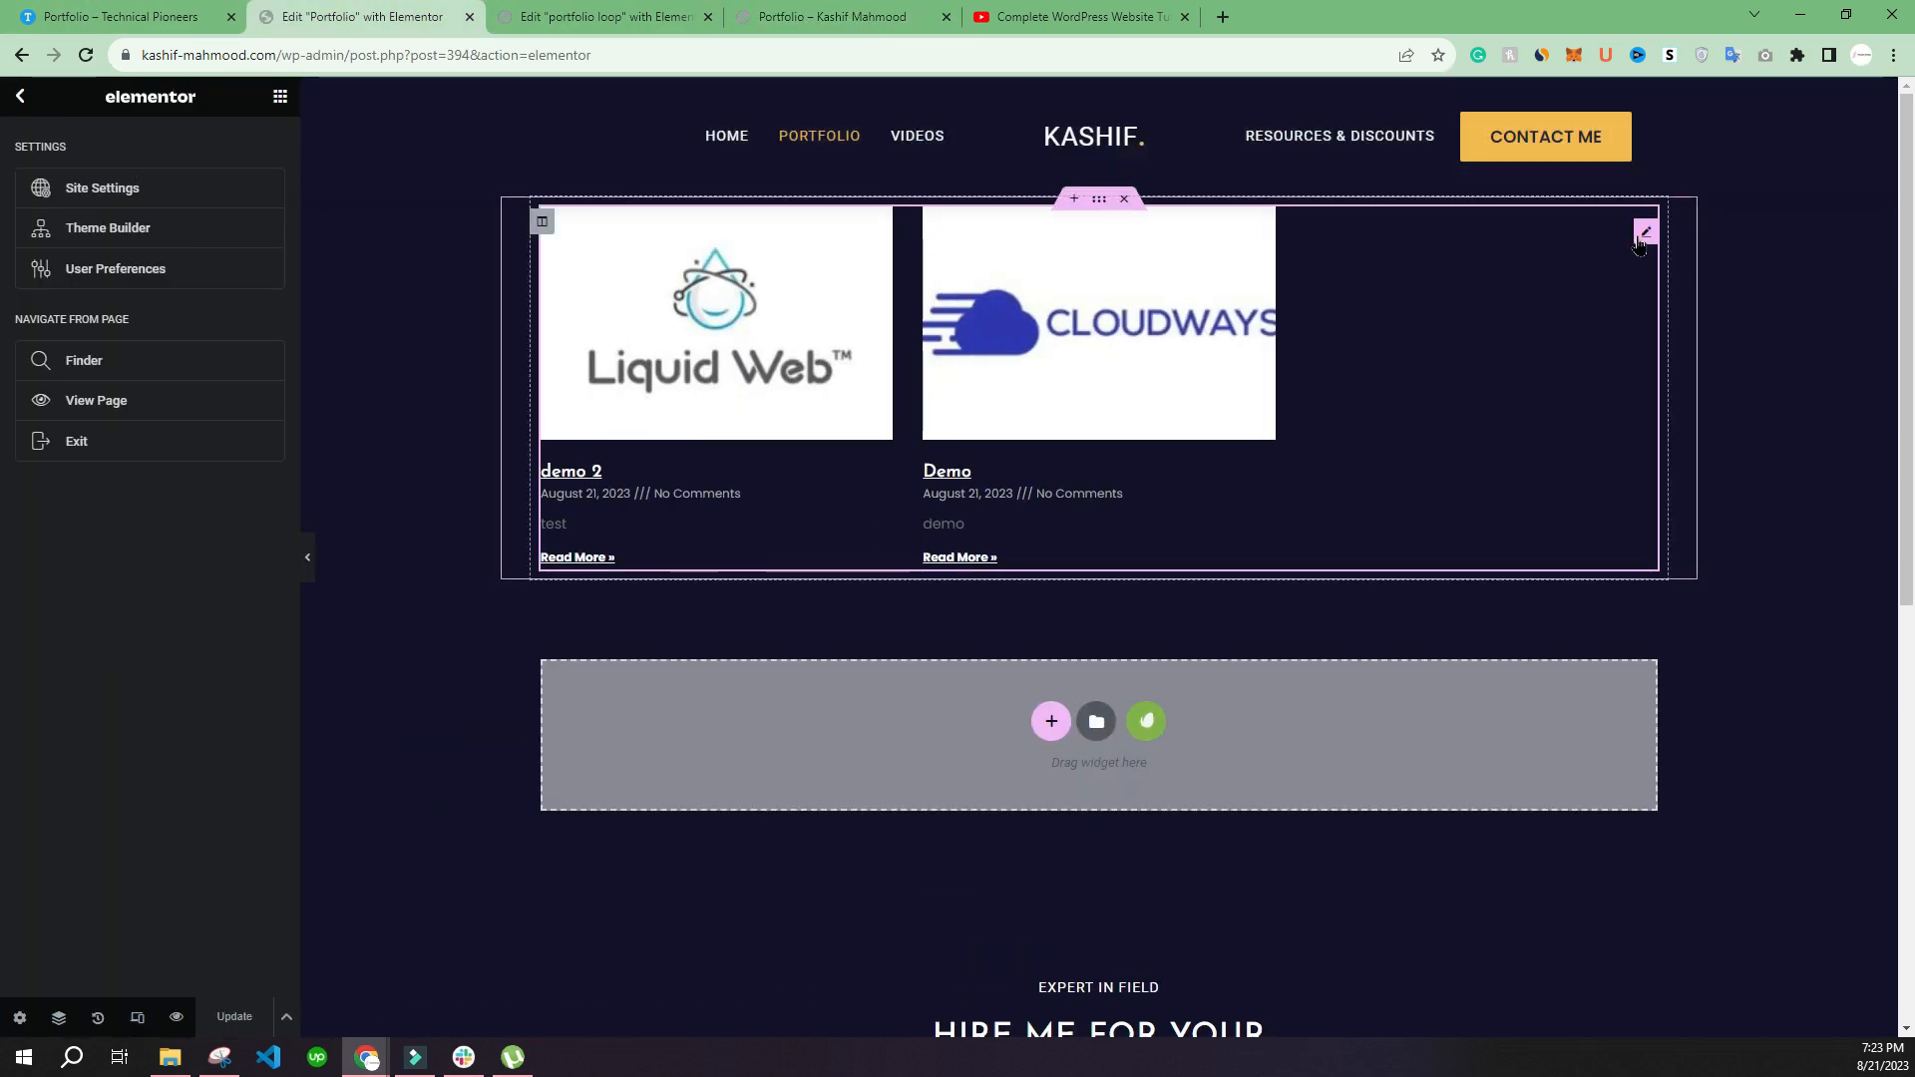
left_click(1645, 235)
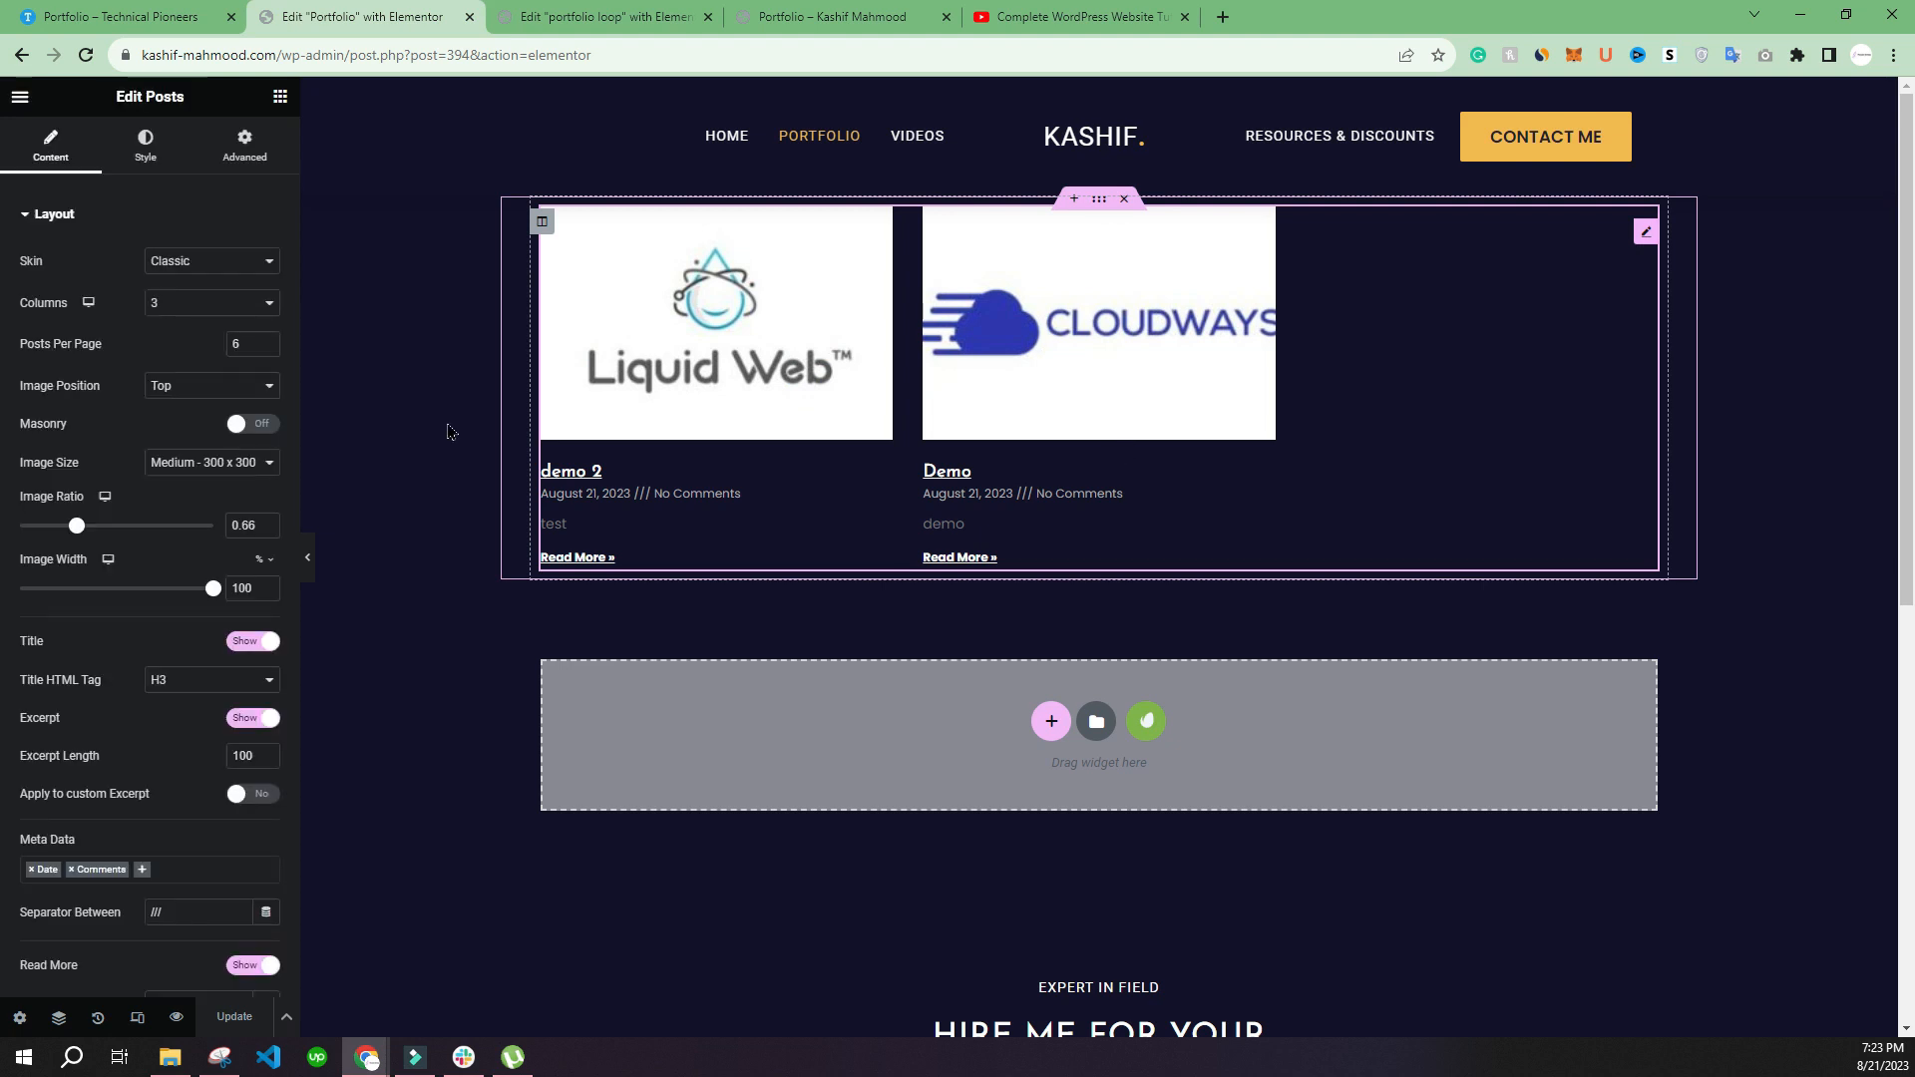
left_click(172, 259)
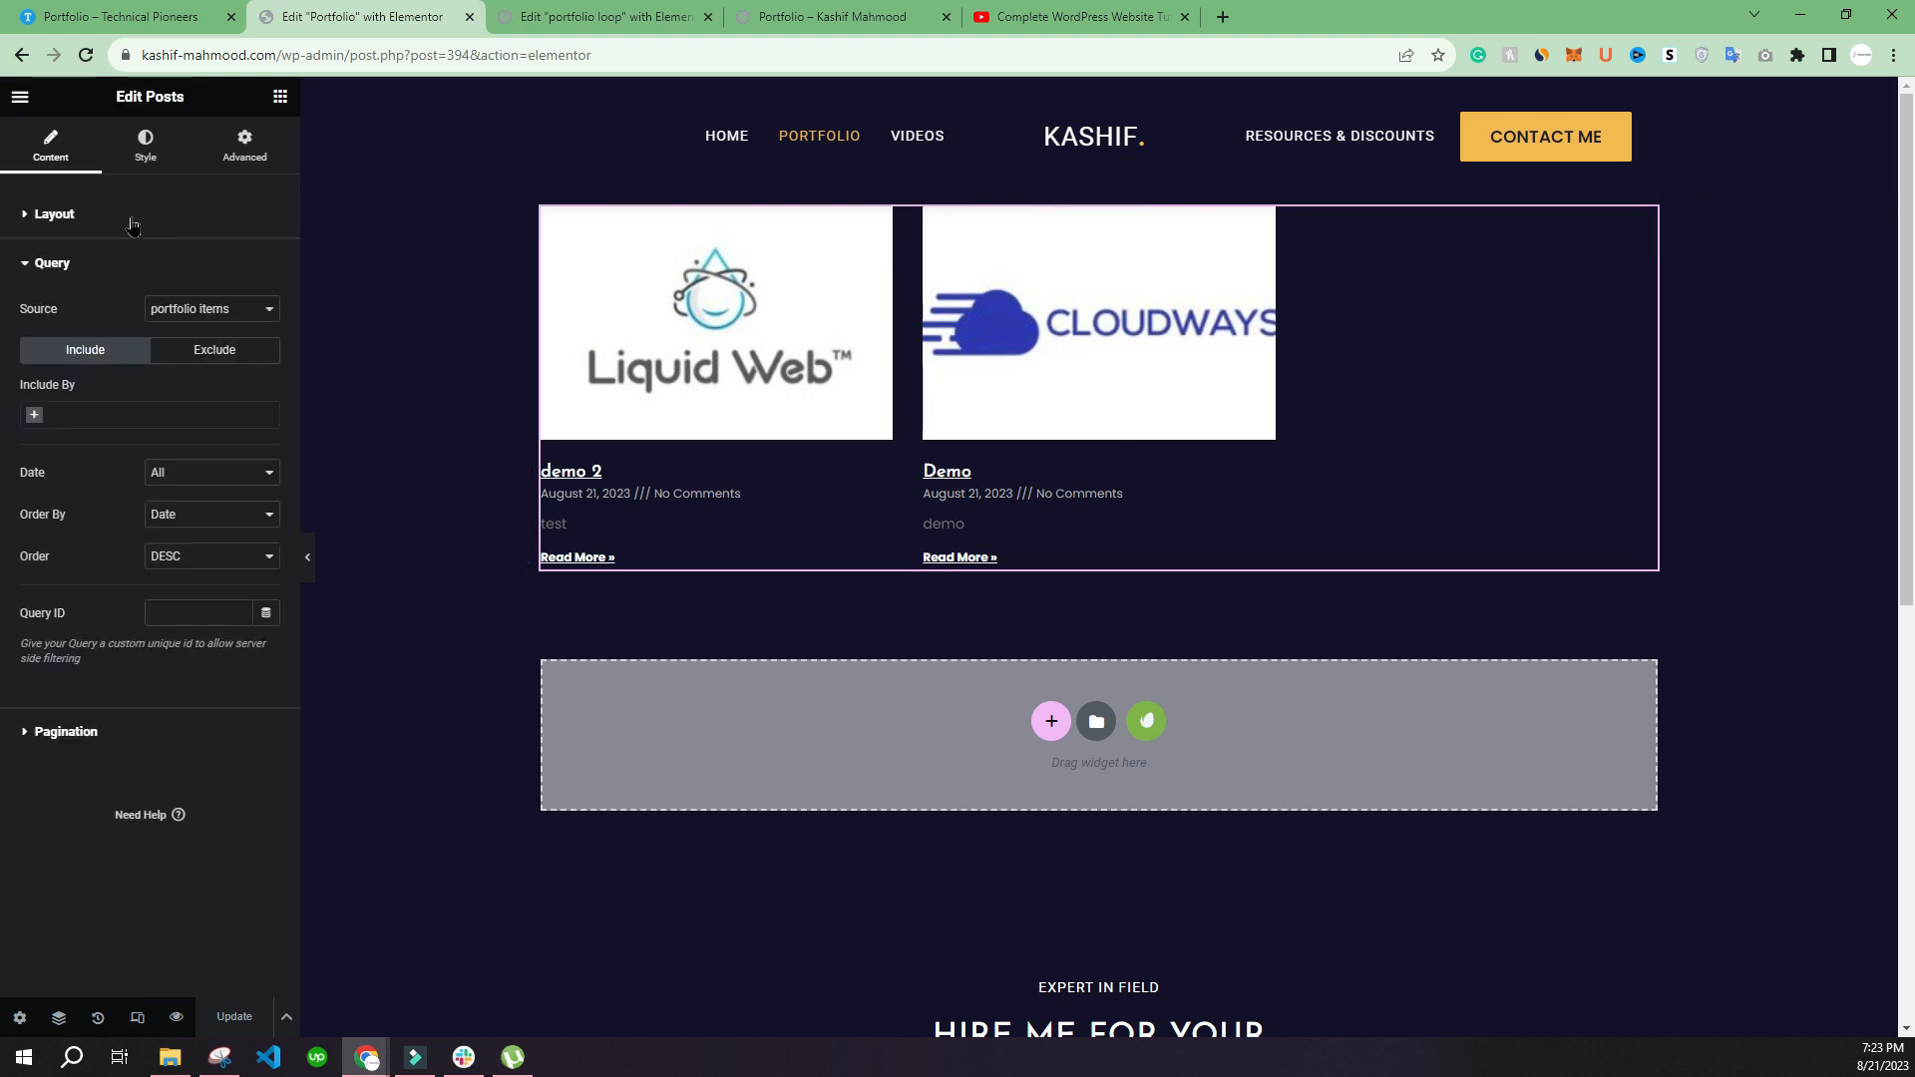
left_click(133, 219)
left_click(204, 260)
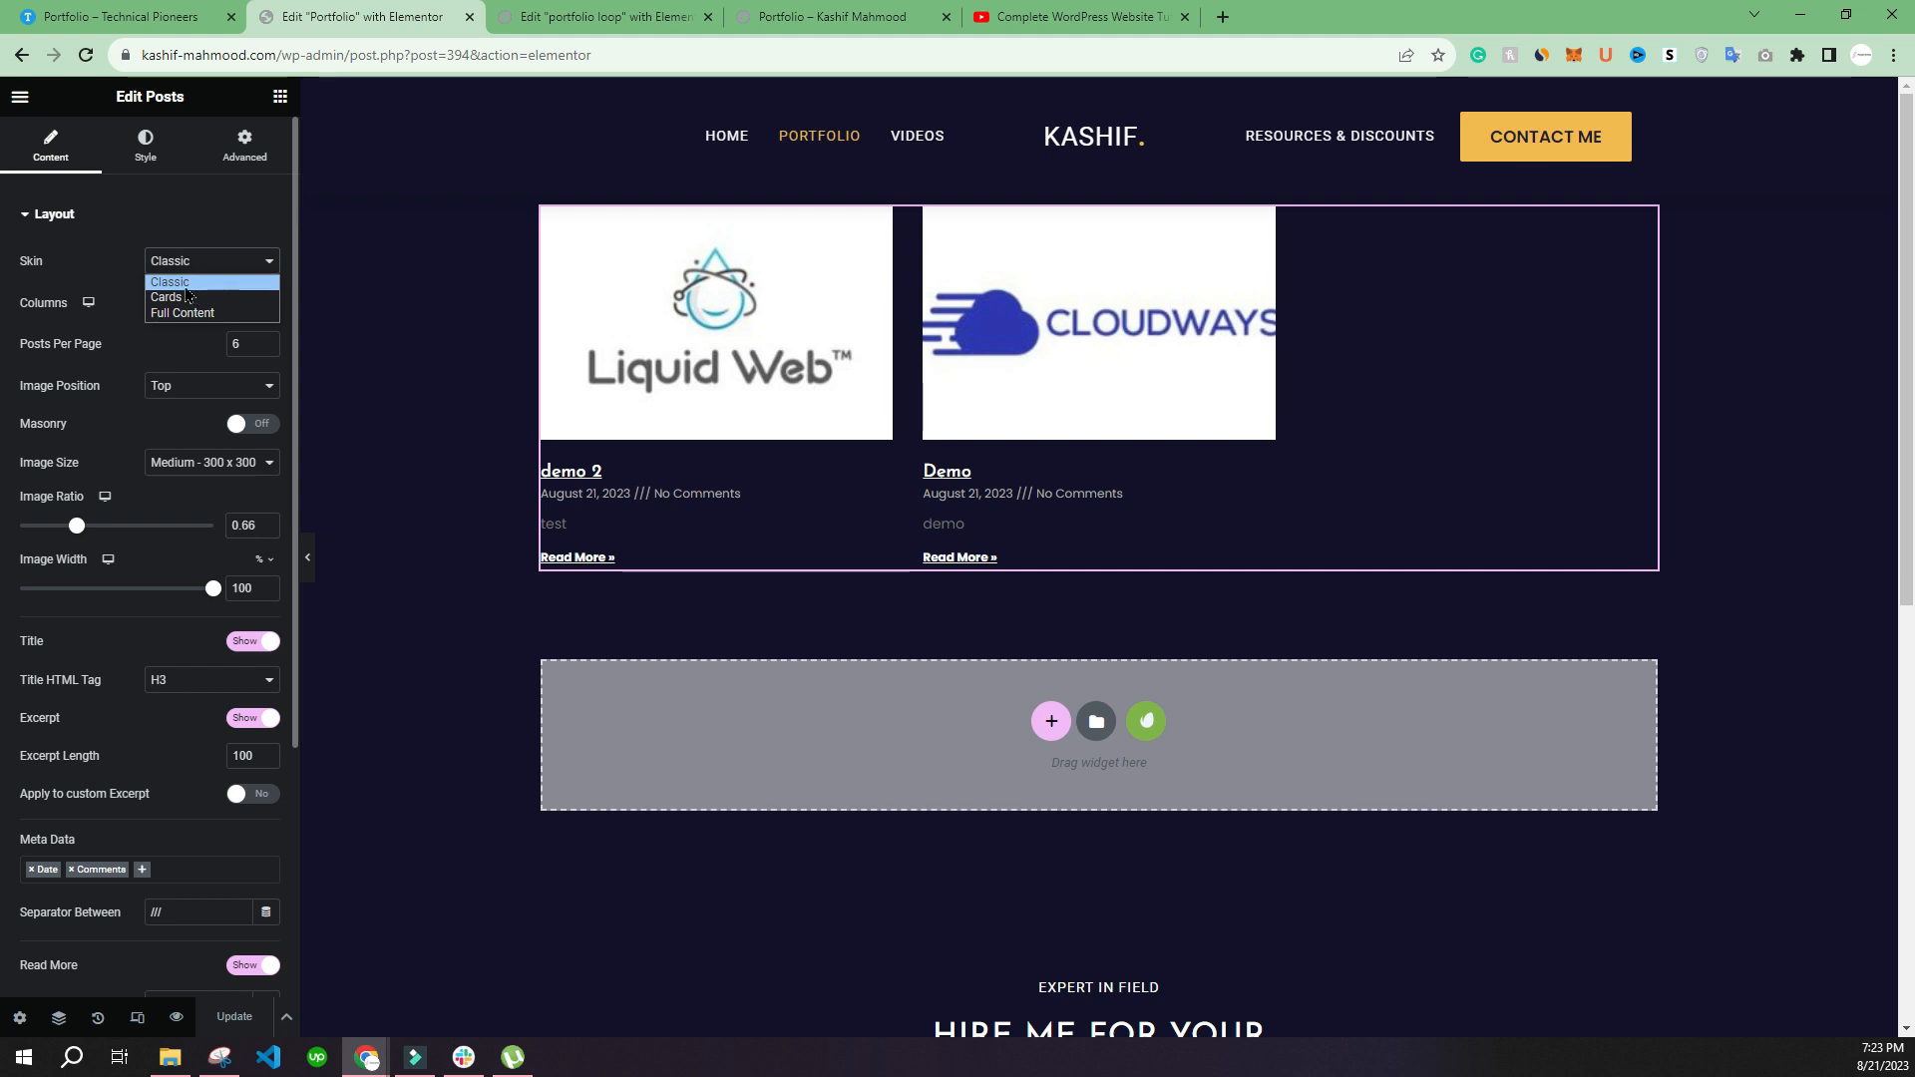
Step: Reload the Portfolio page editor and set the Posts widget's skin to Custom
left_click(85, 56)
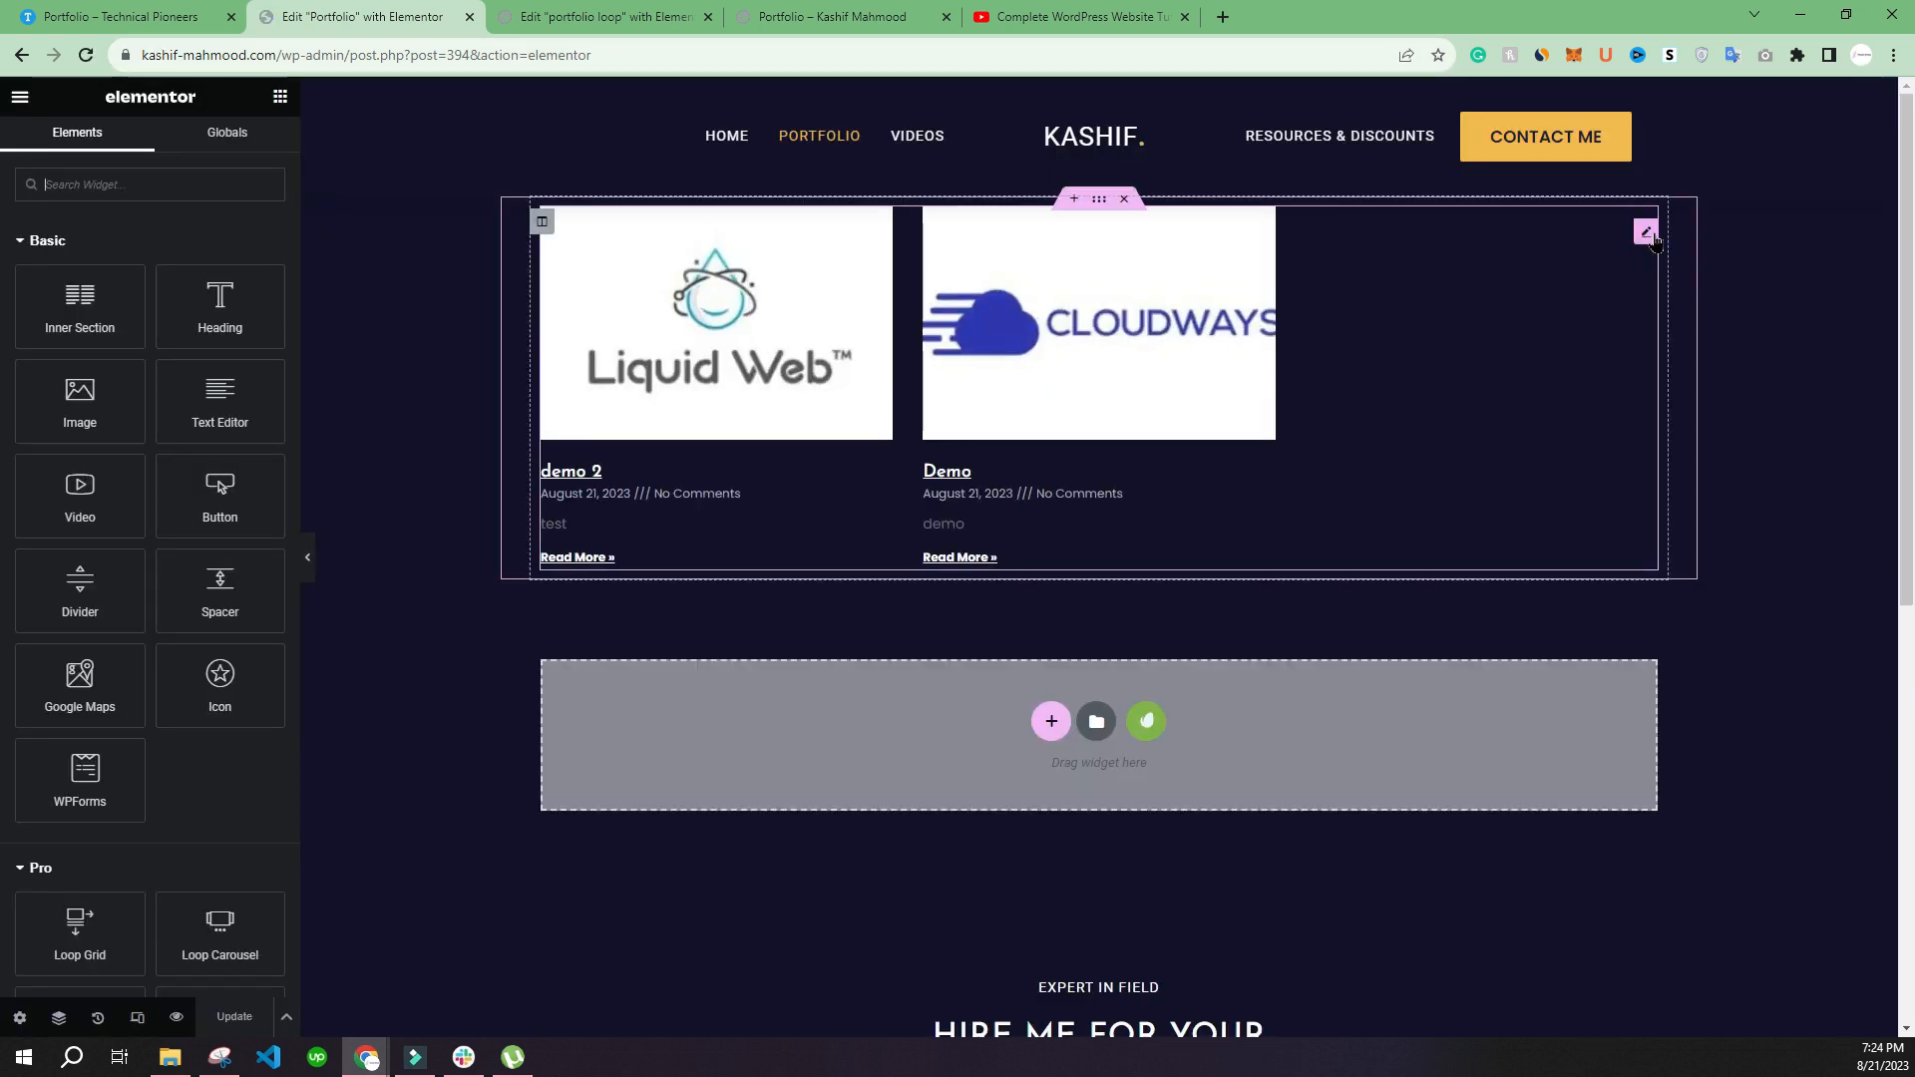
left_click(219, 261)
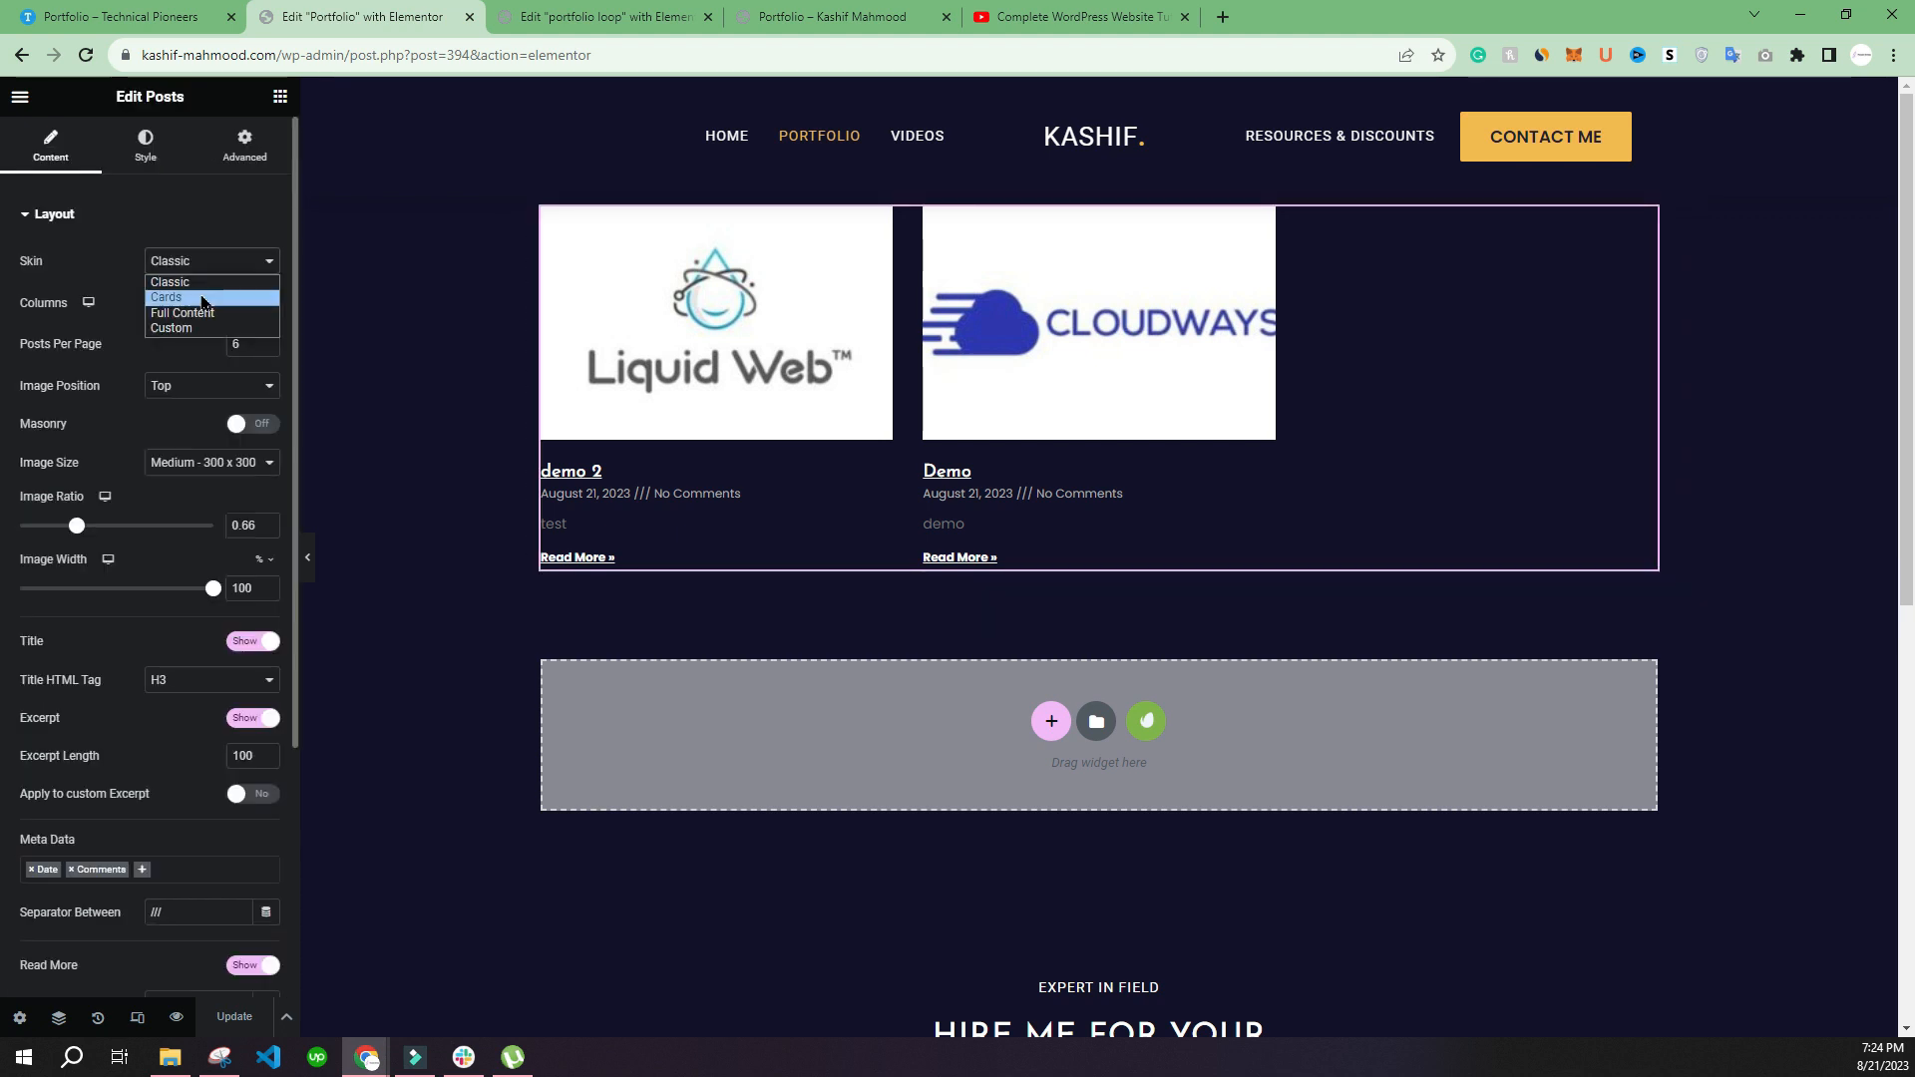
left_click(193, 315)
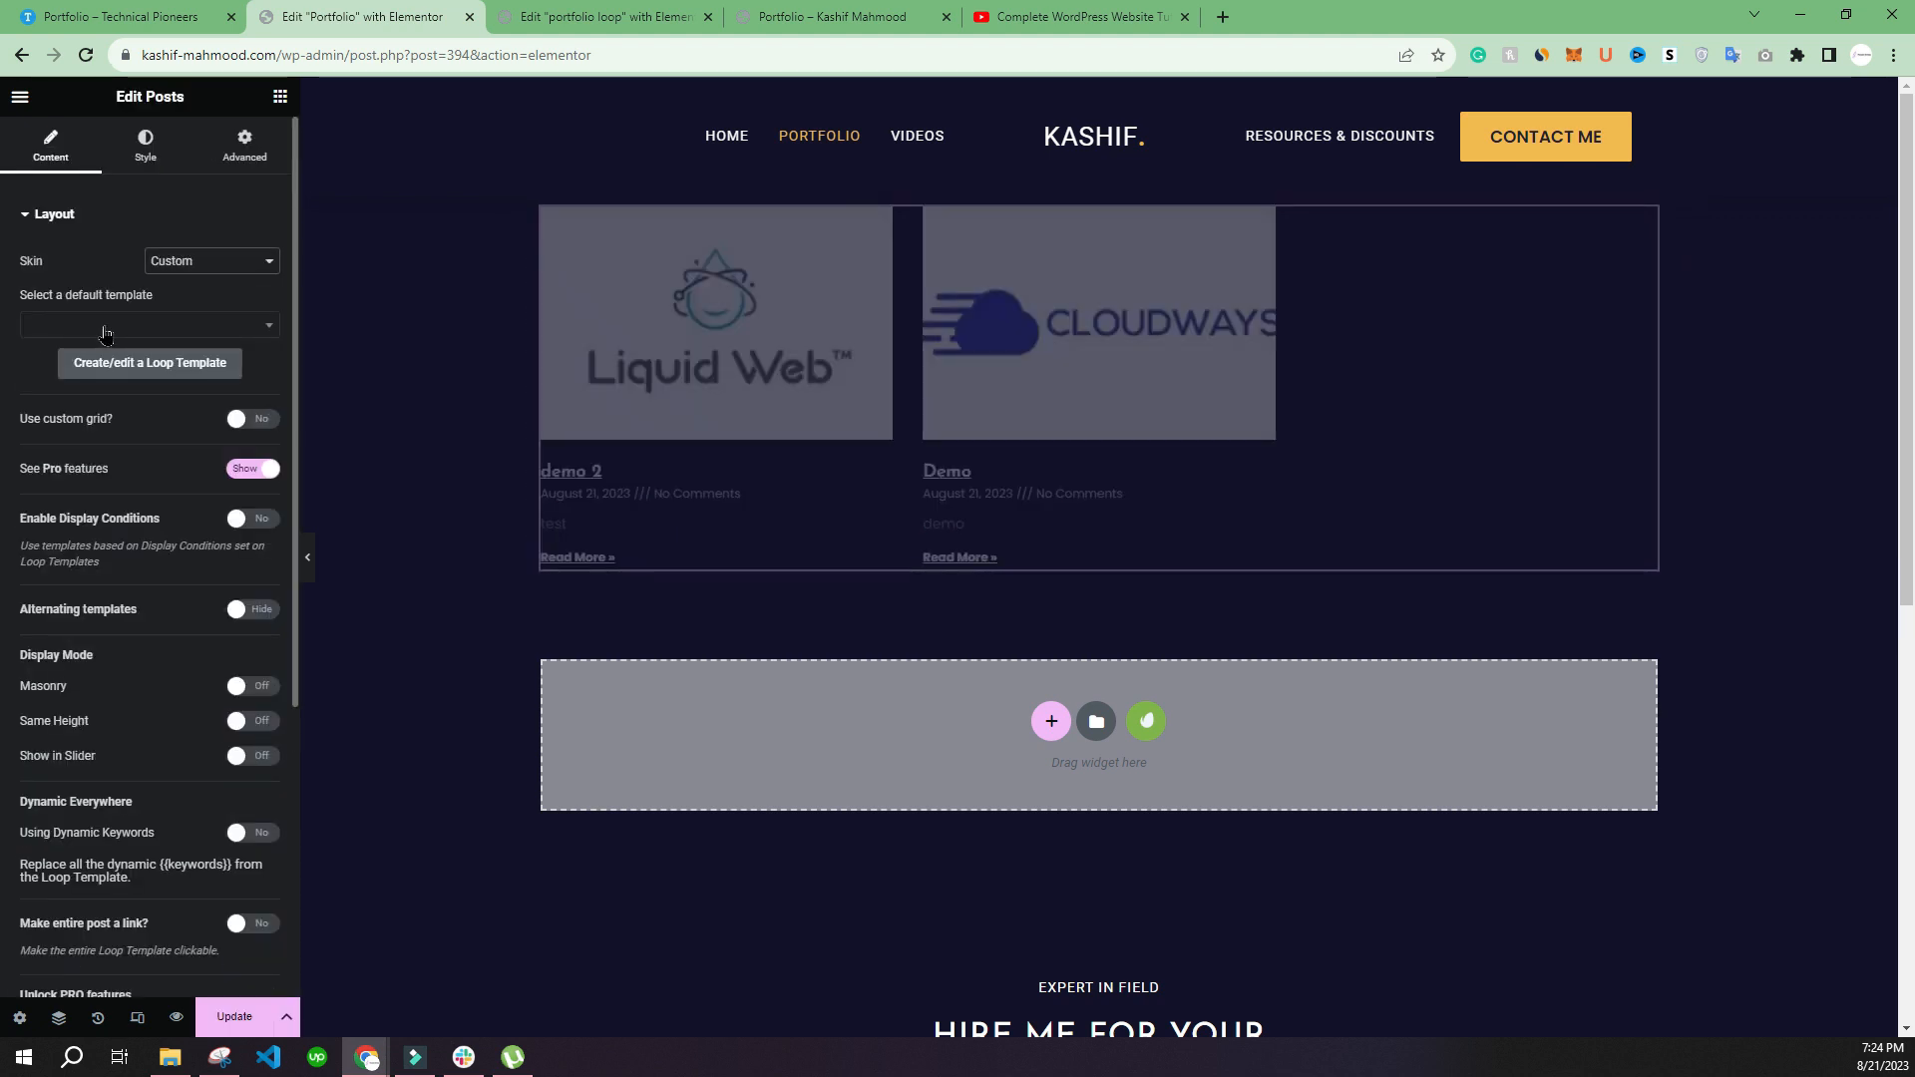
Step: Set the Posts widget's default template to portfolio loop and update the Portfolio page
left_click(106, 325)
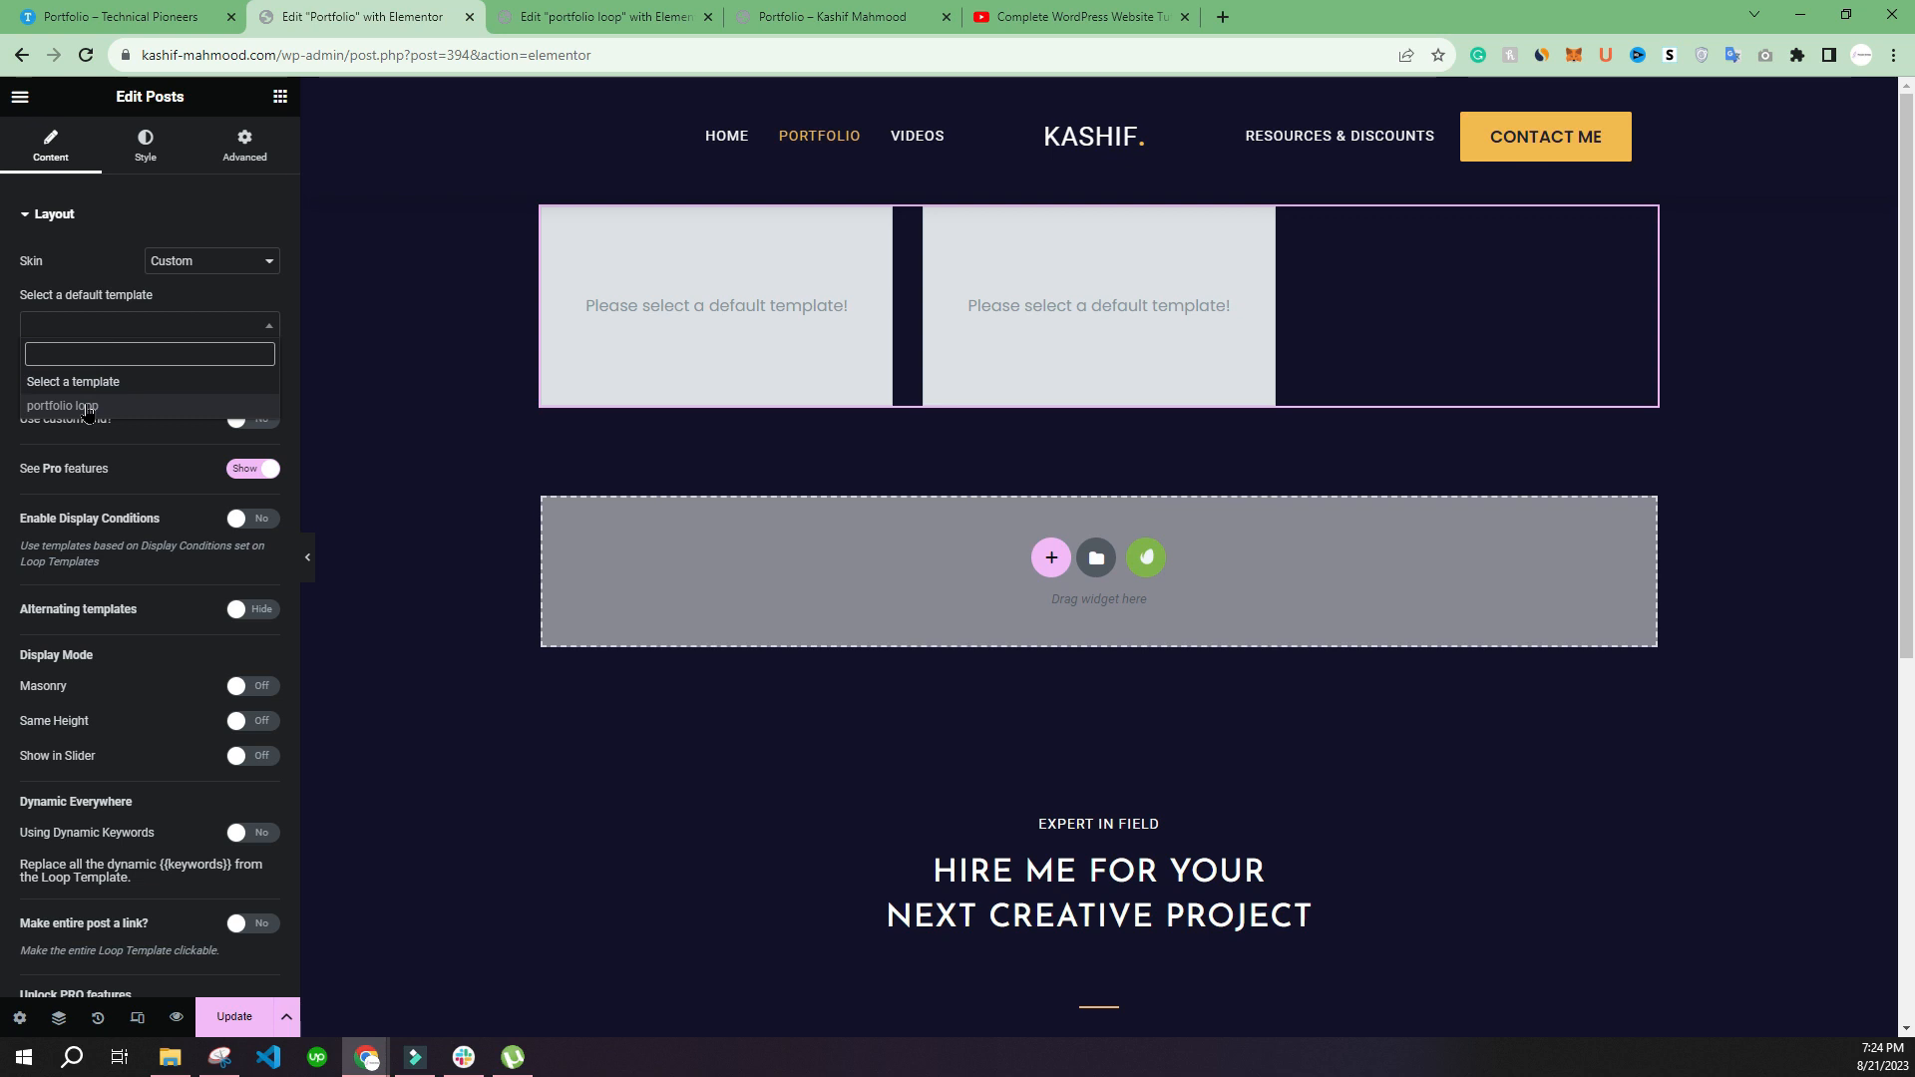
left_click(90, 405)
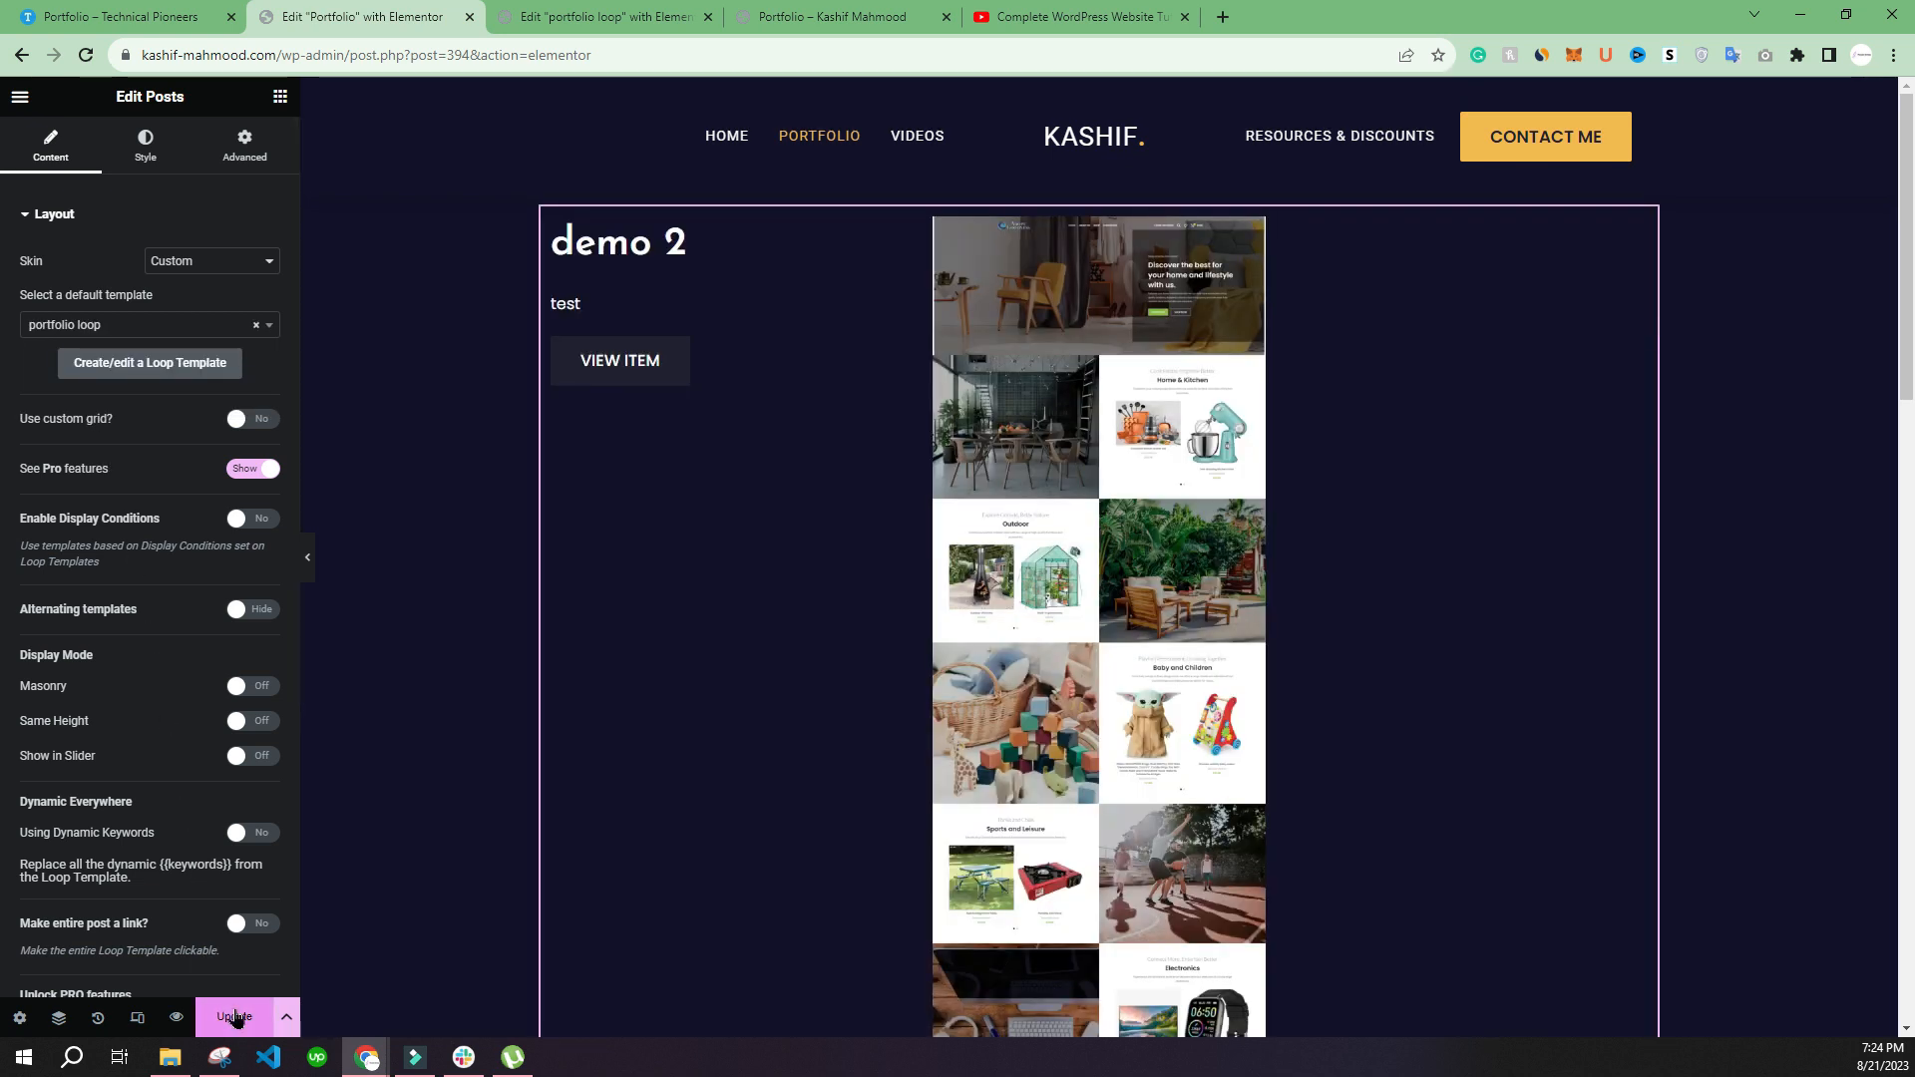
left_click(237, 1017)
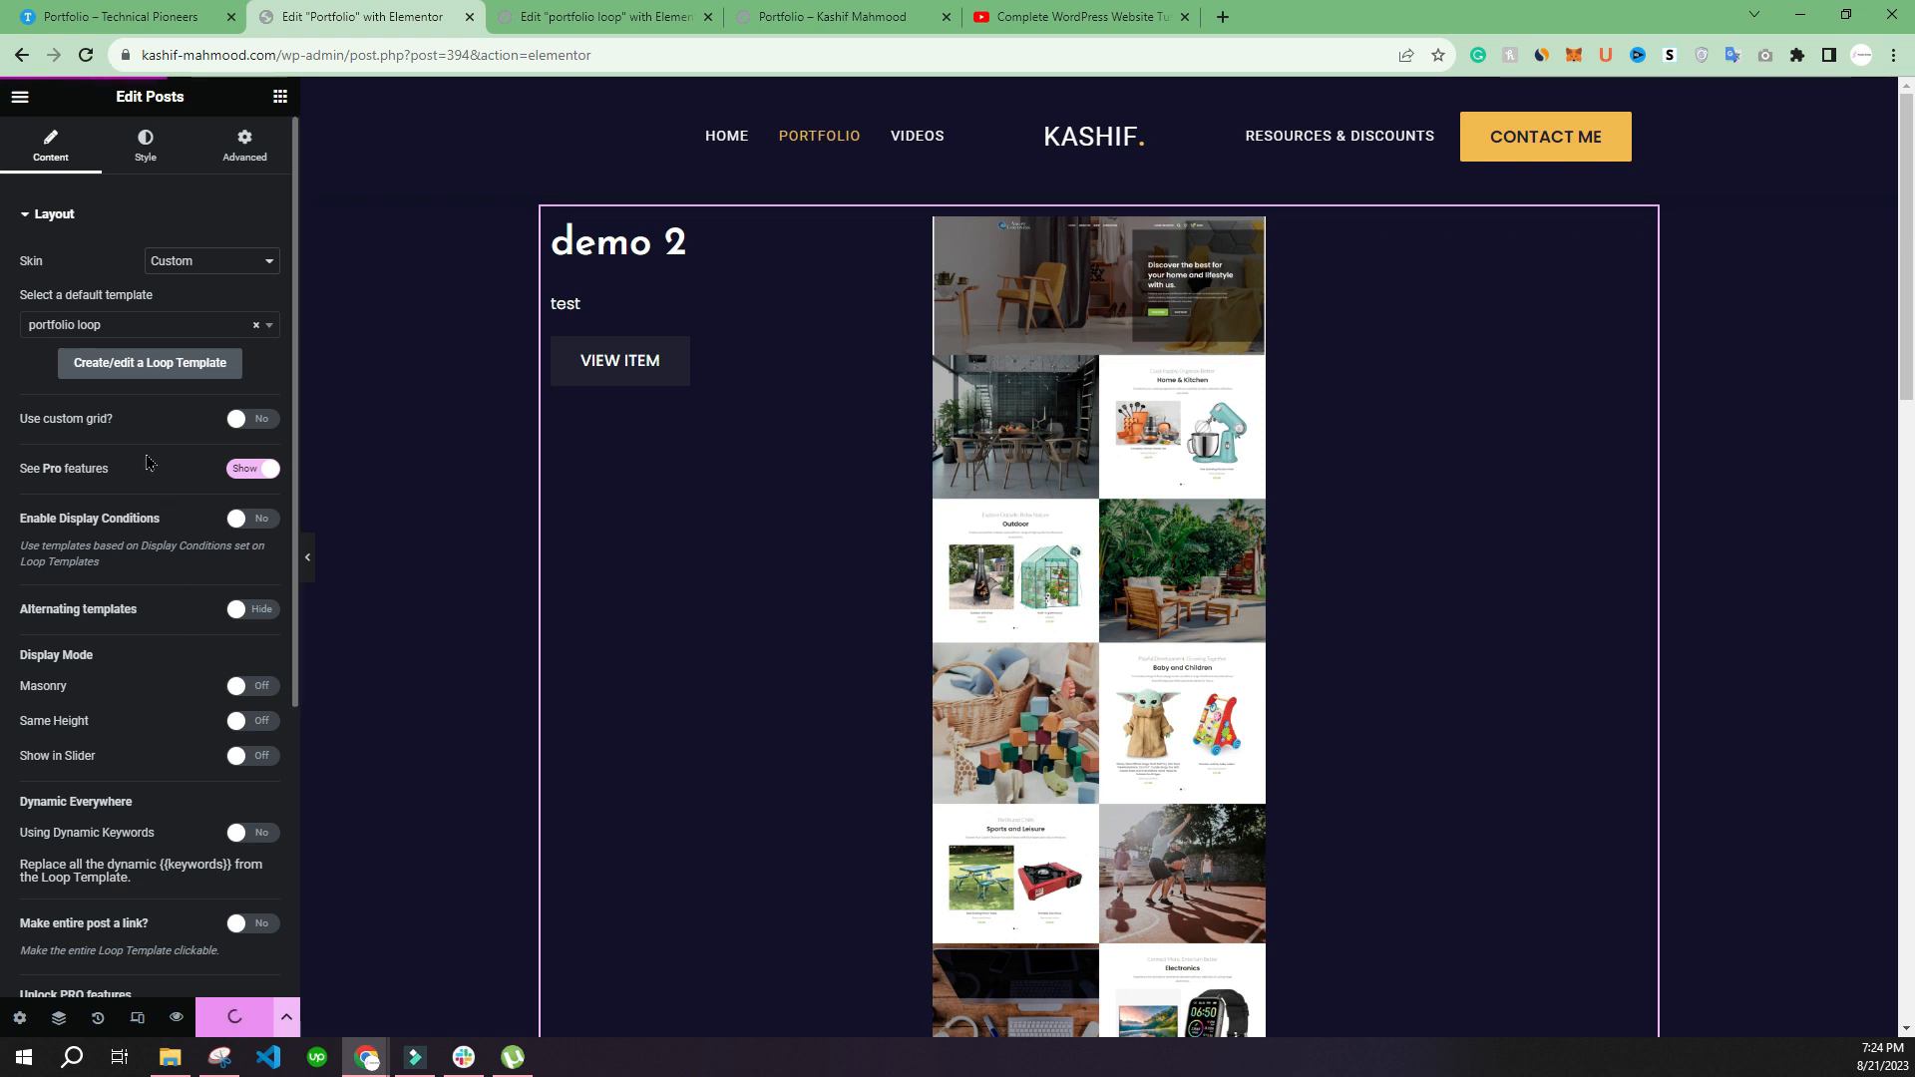
Step: Check the portfolio items' titles, live URLs, buttons and images on the live Portfolio page
left_click(873, 18)
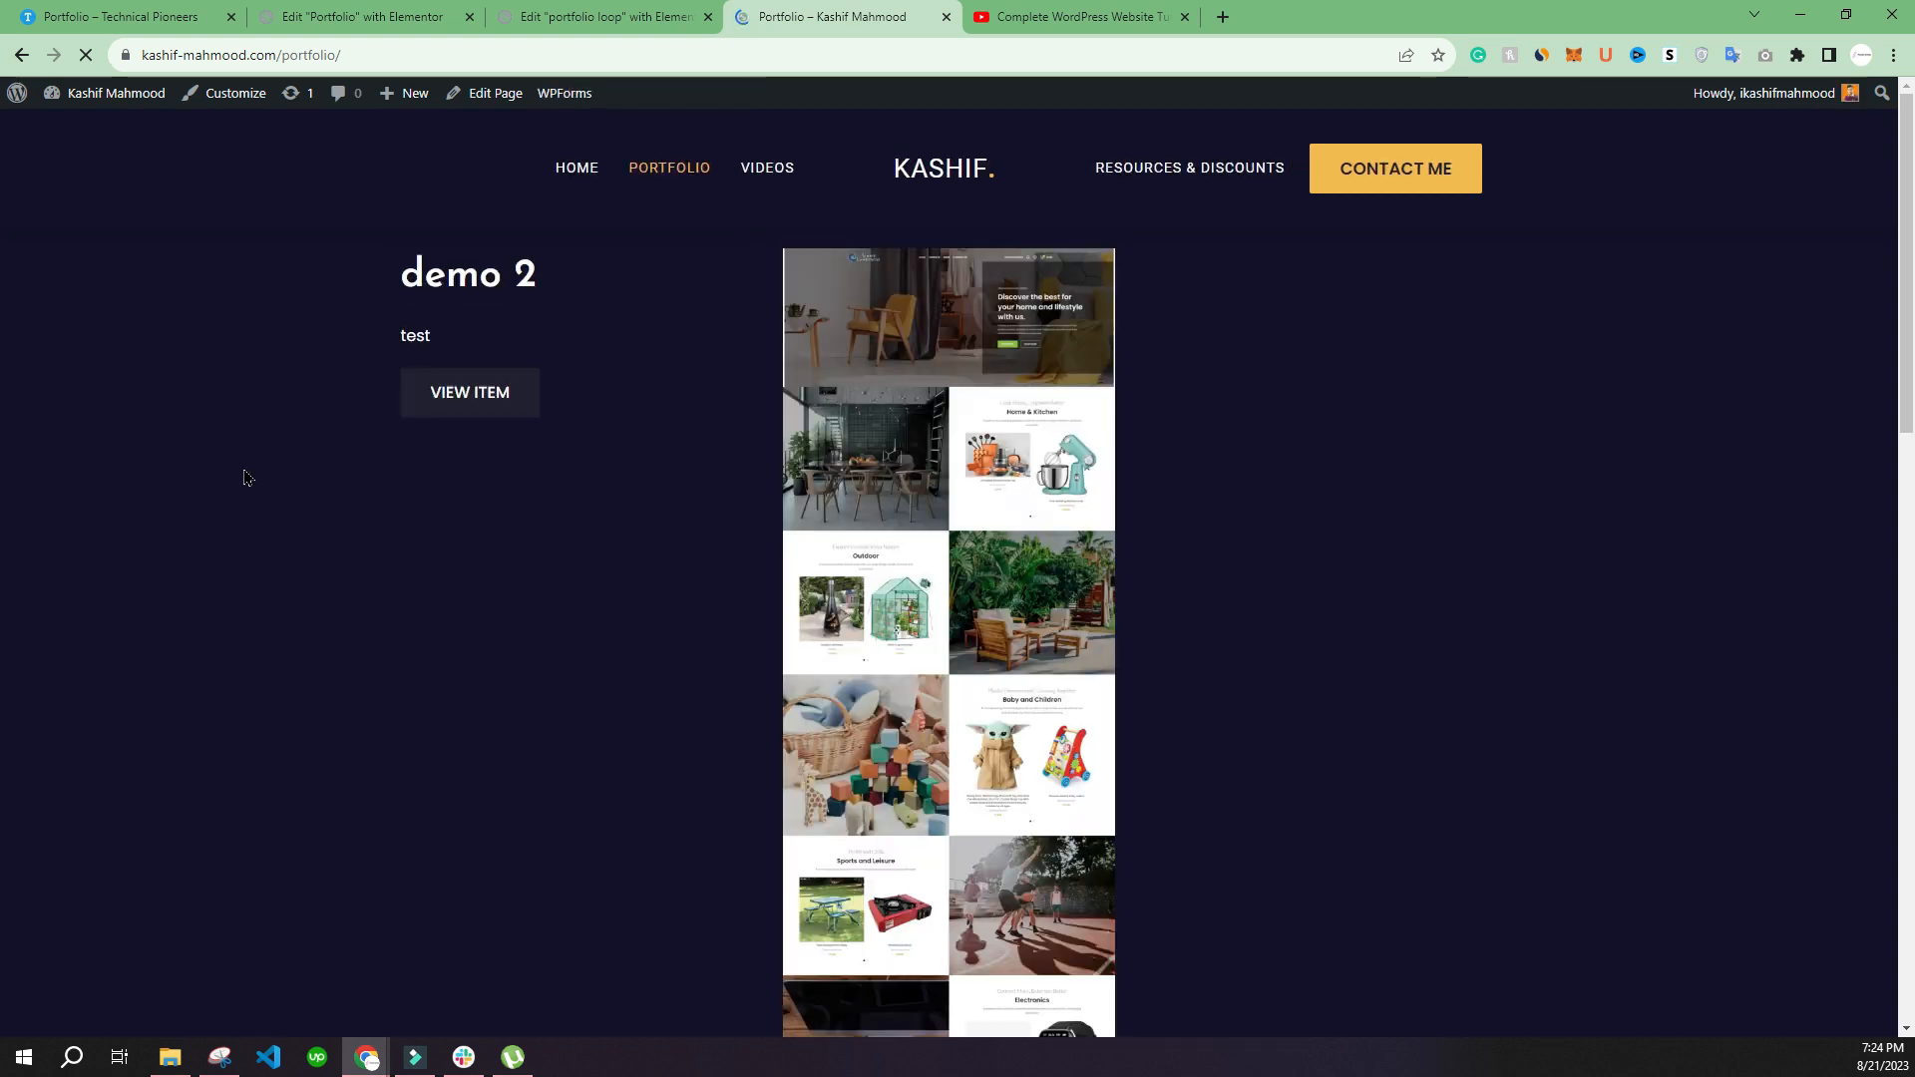
scroll(891, 650, "down", 10)
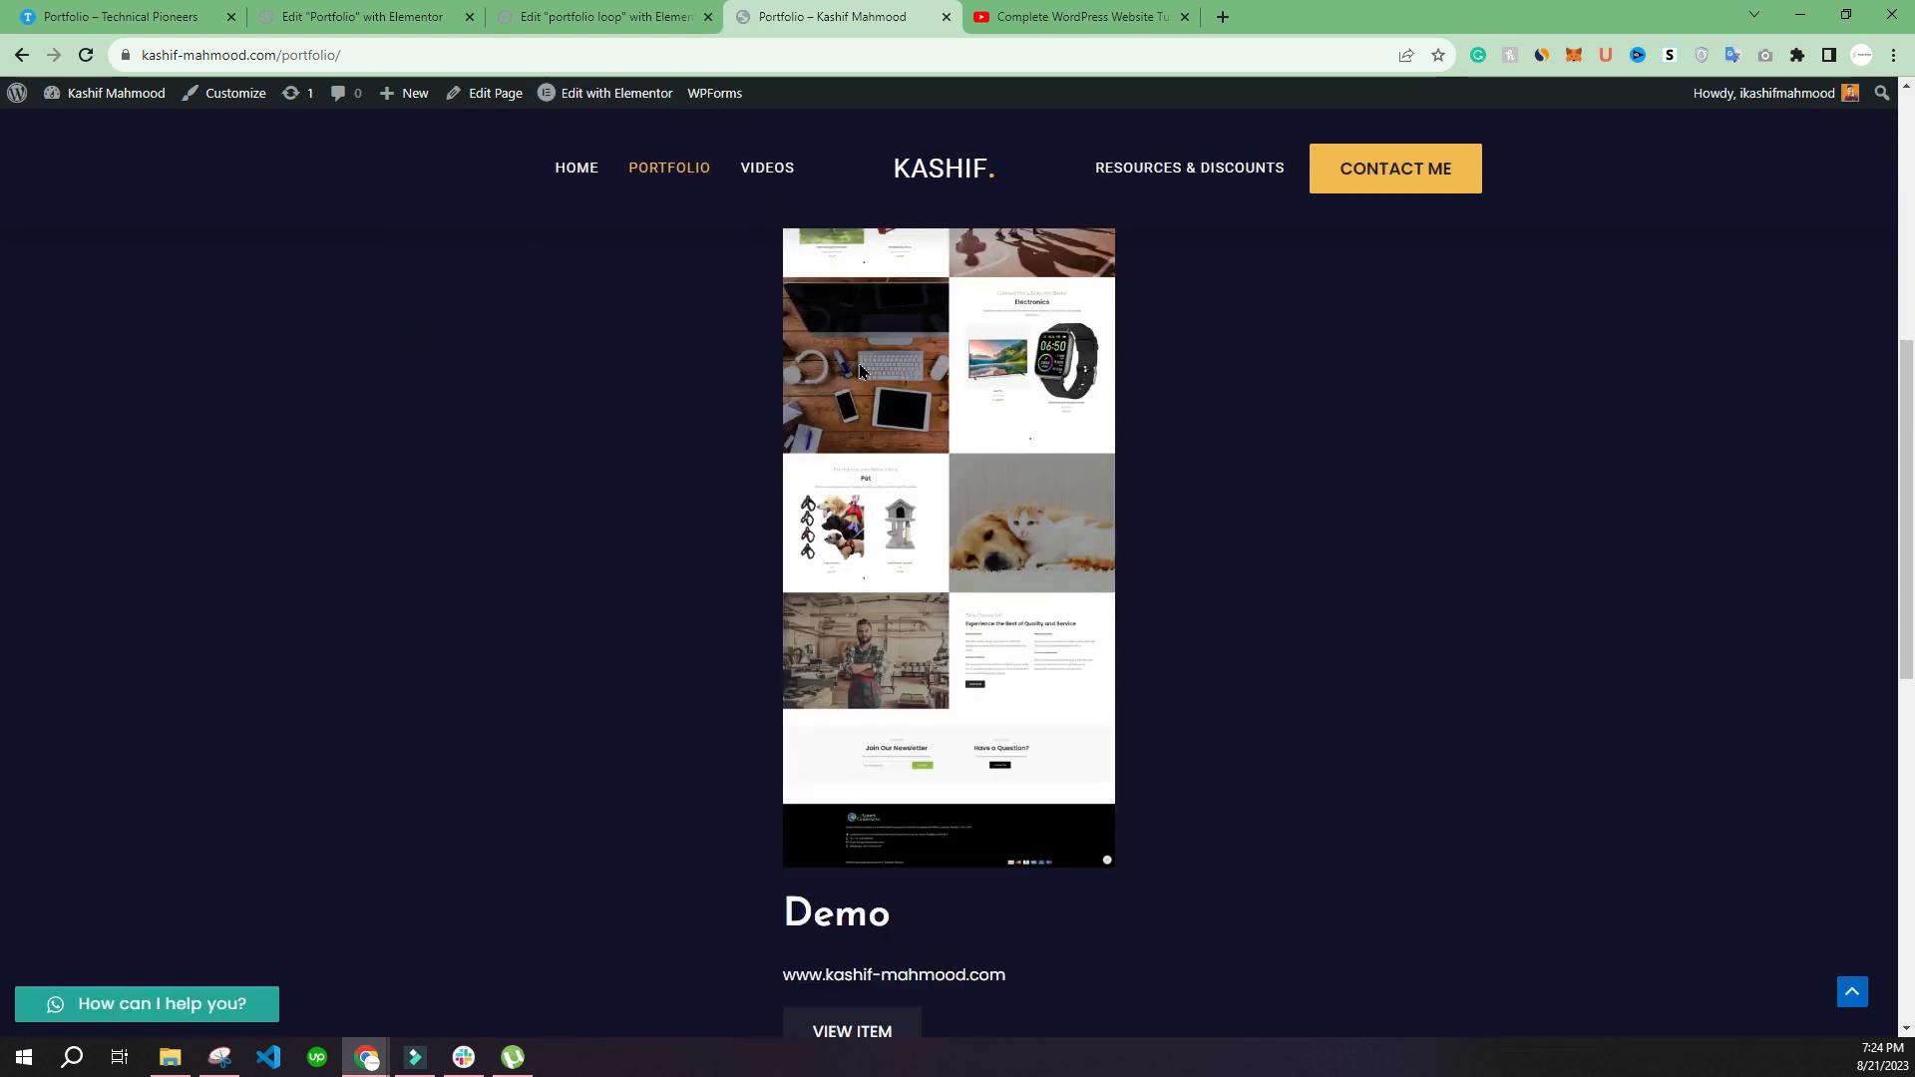
left_click_drag(784, 622, 909, 625)
left_click_drag(794, 688, 1007, 688)
scroll(589, 603, "up", 6)
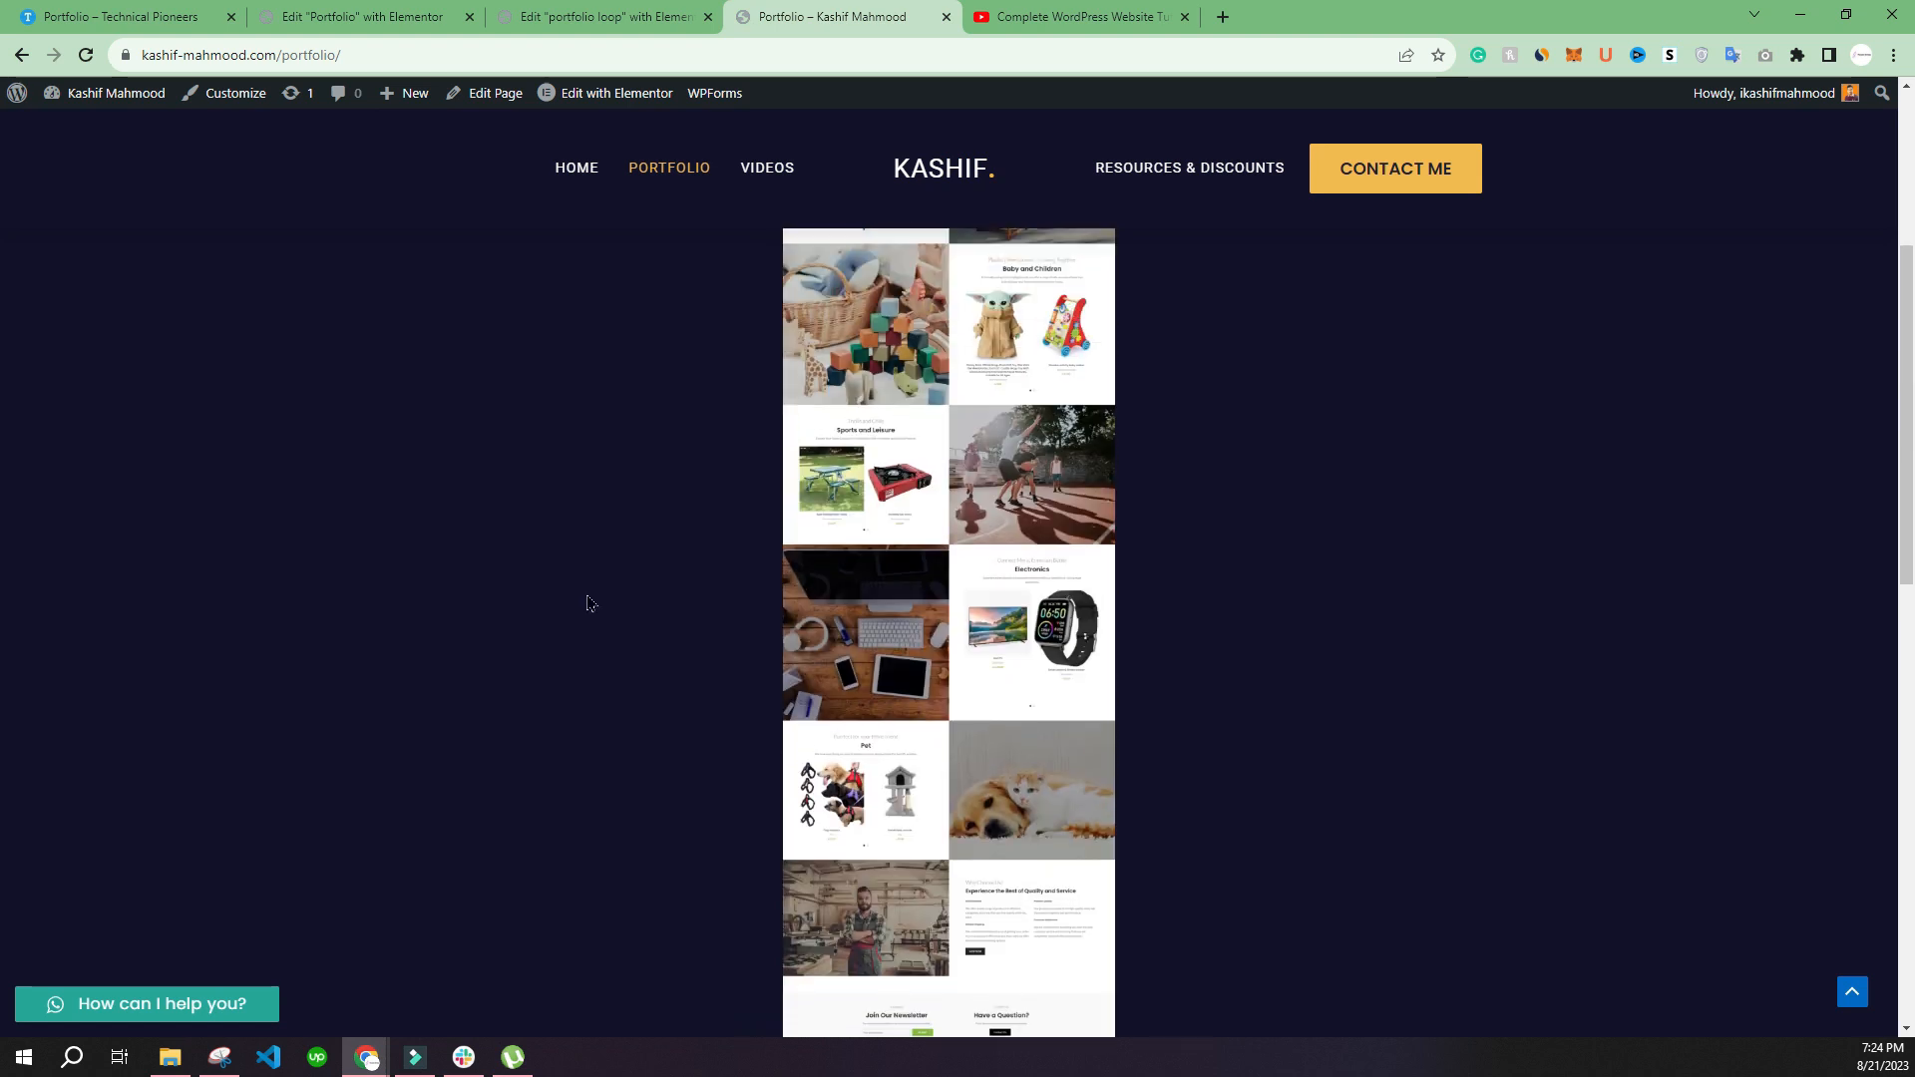
scroll(590, 602, "up", 4)
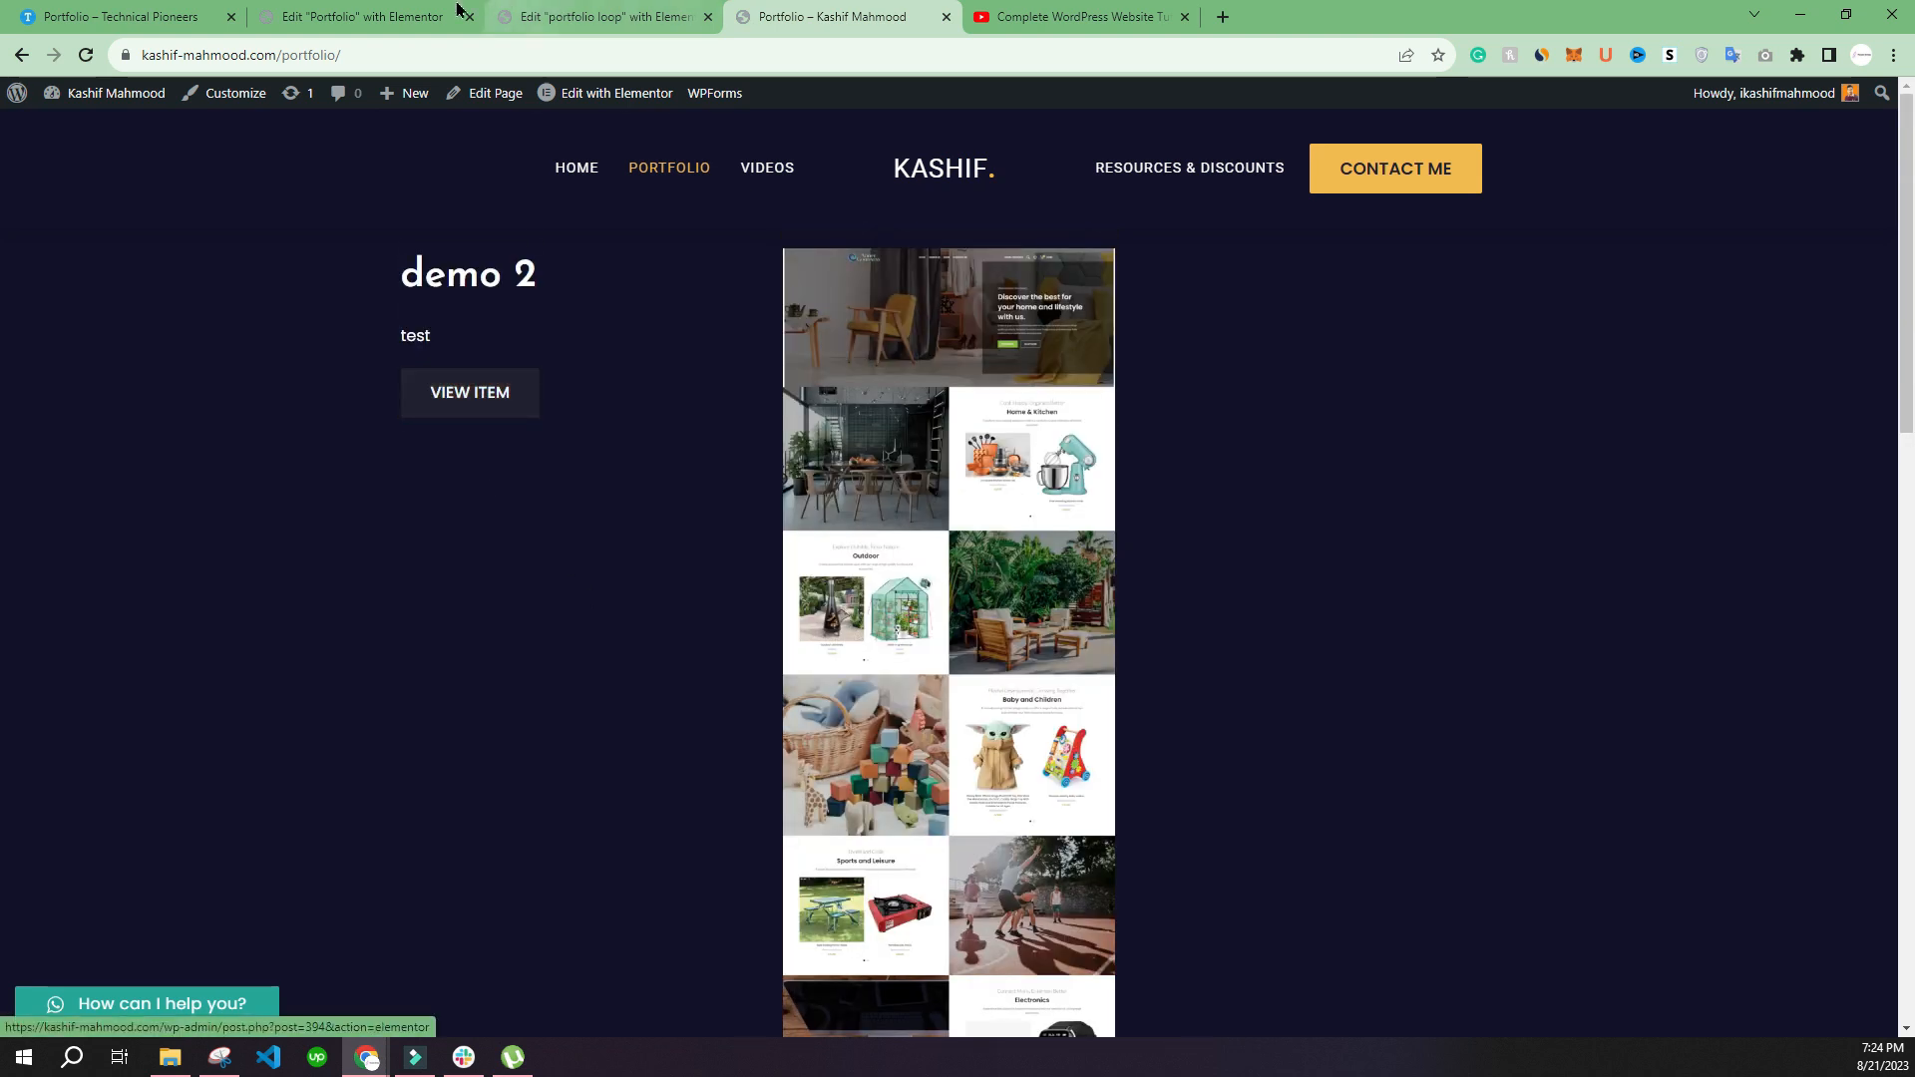
Step: Set the Posts widget to 1 column and 100 posts per page, and update the Portfolio page
left_click(385, 10)
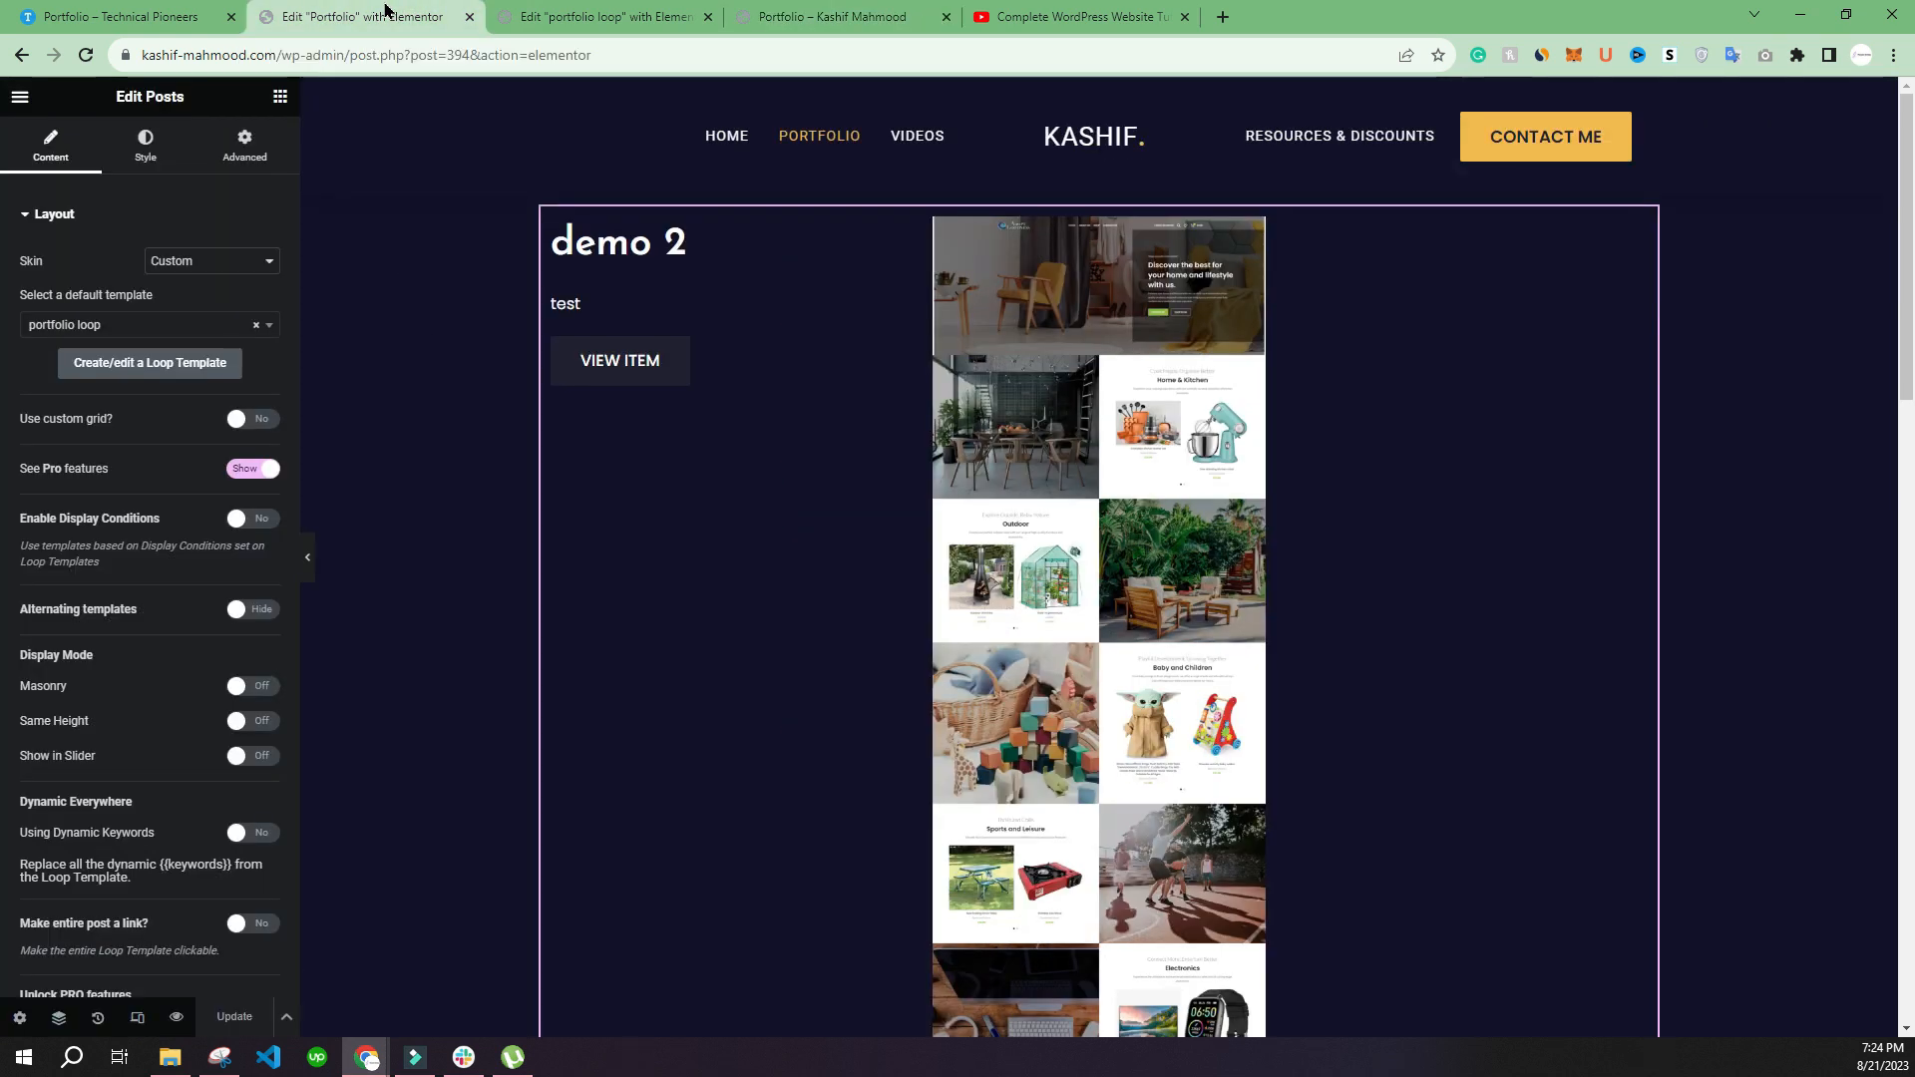
scroll(86, 679, "down", 4)
left_click(185, 690)
left_click(219, 710)
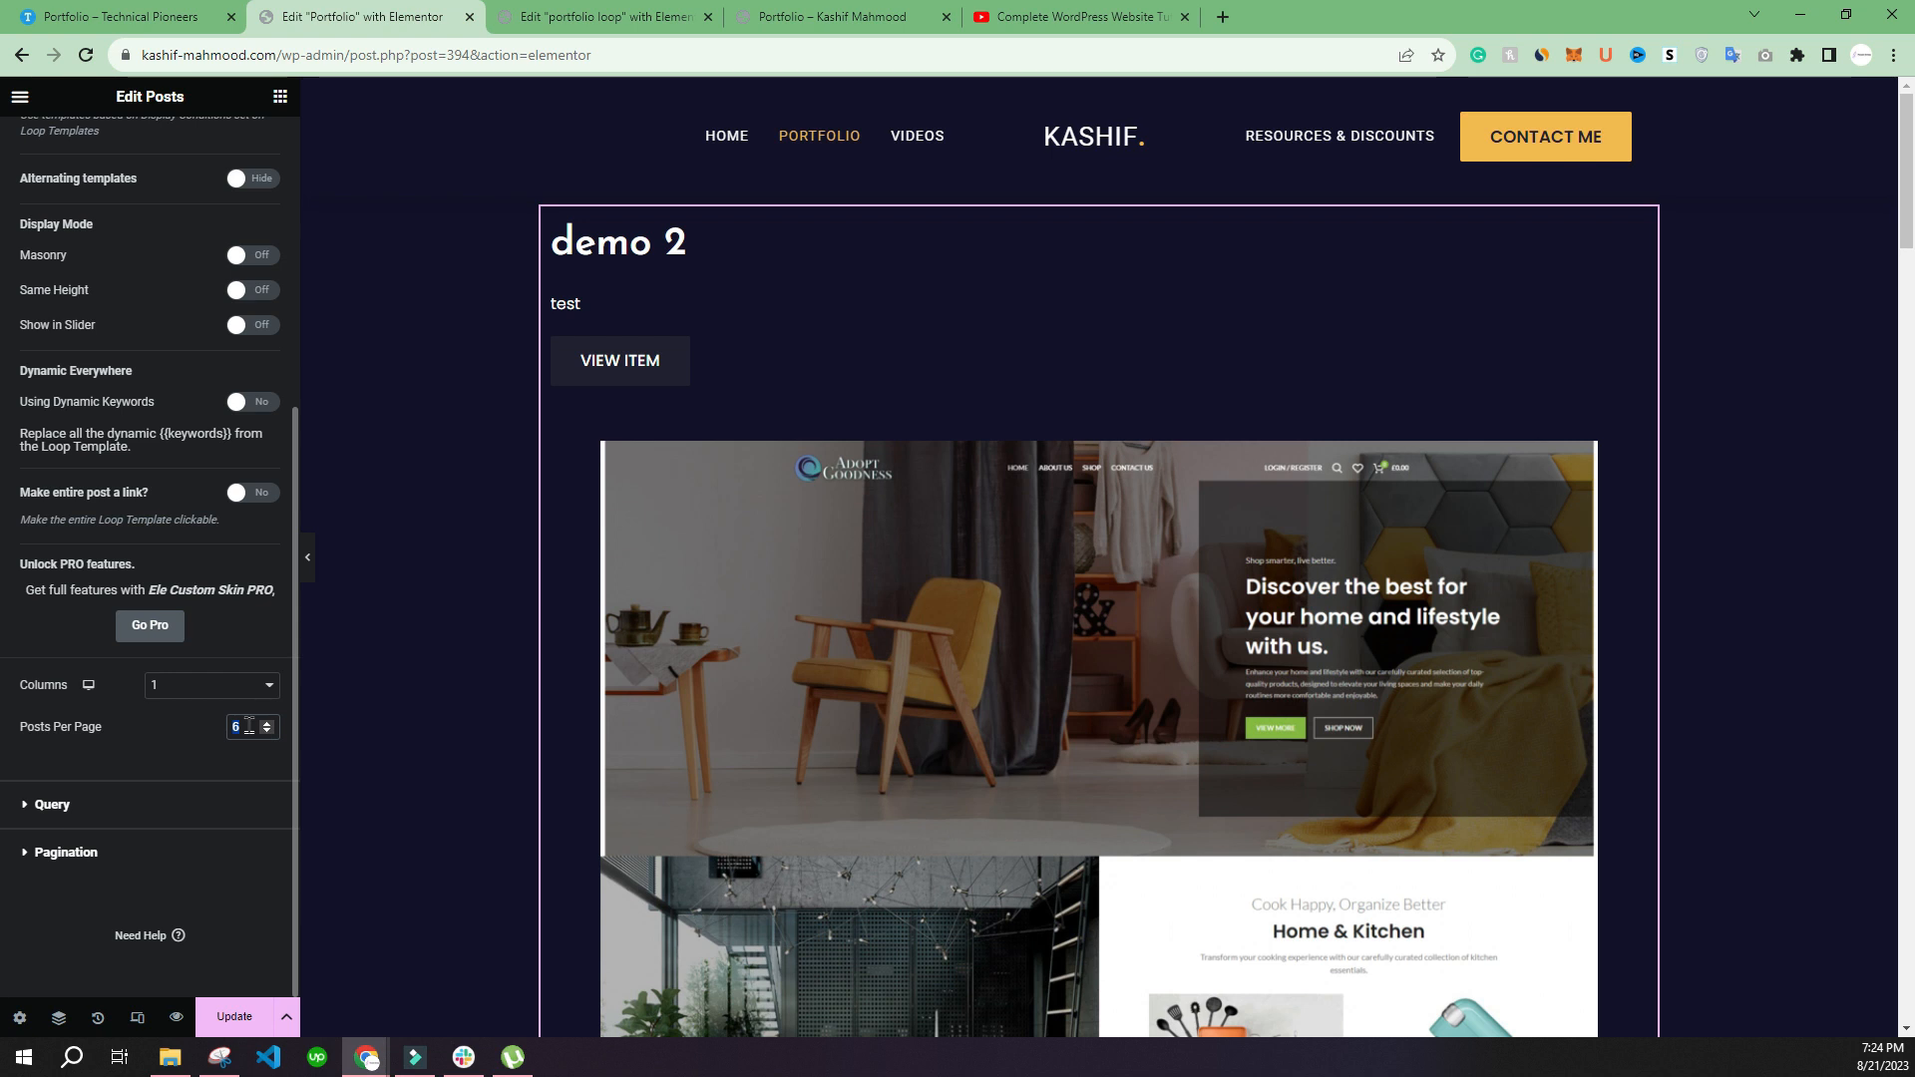
type("100")
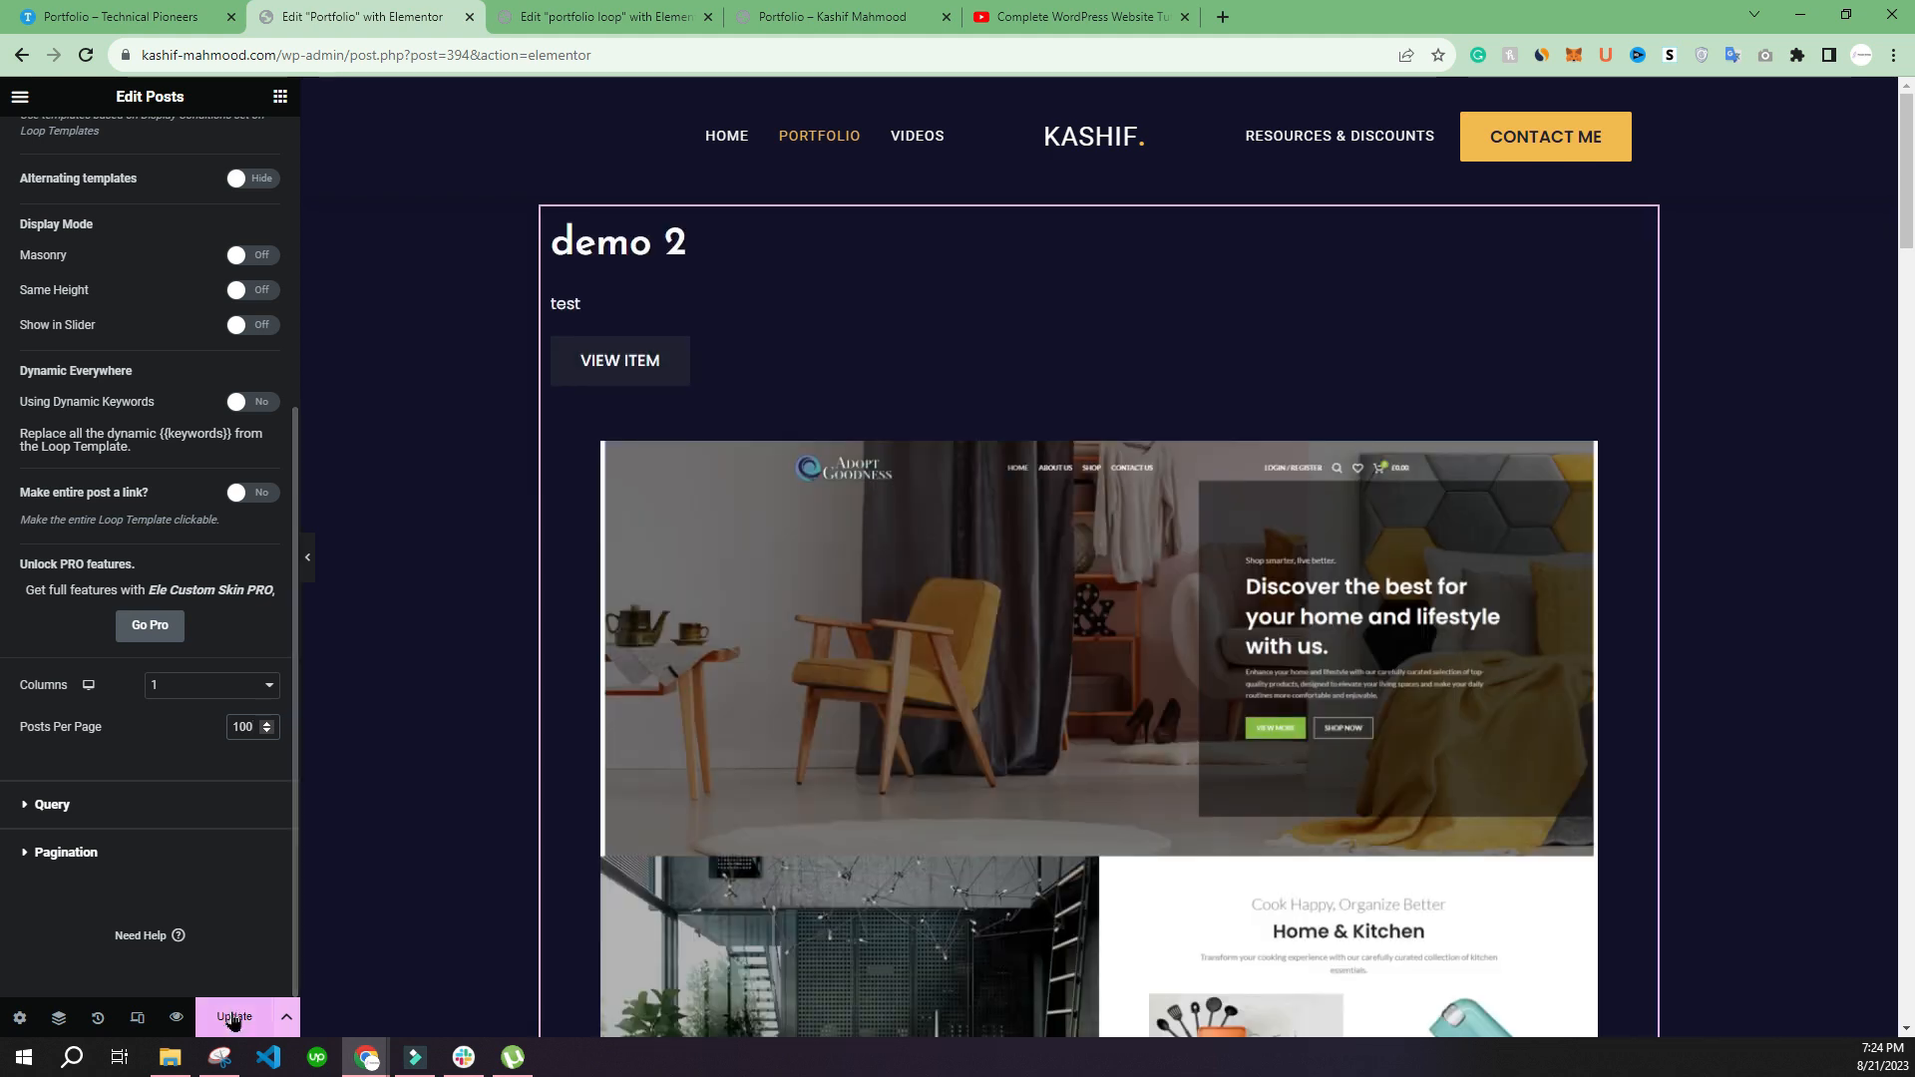
left_click(237, 1012)
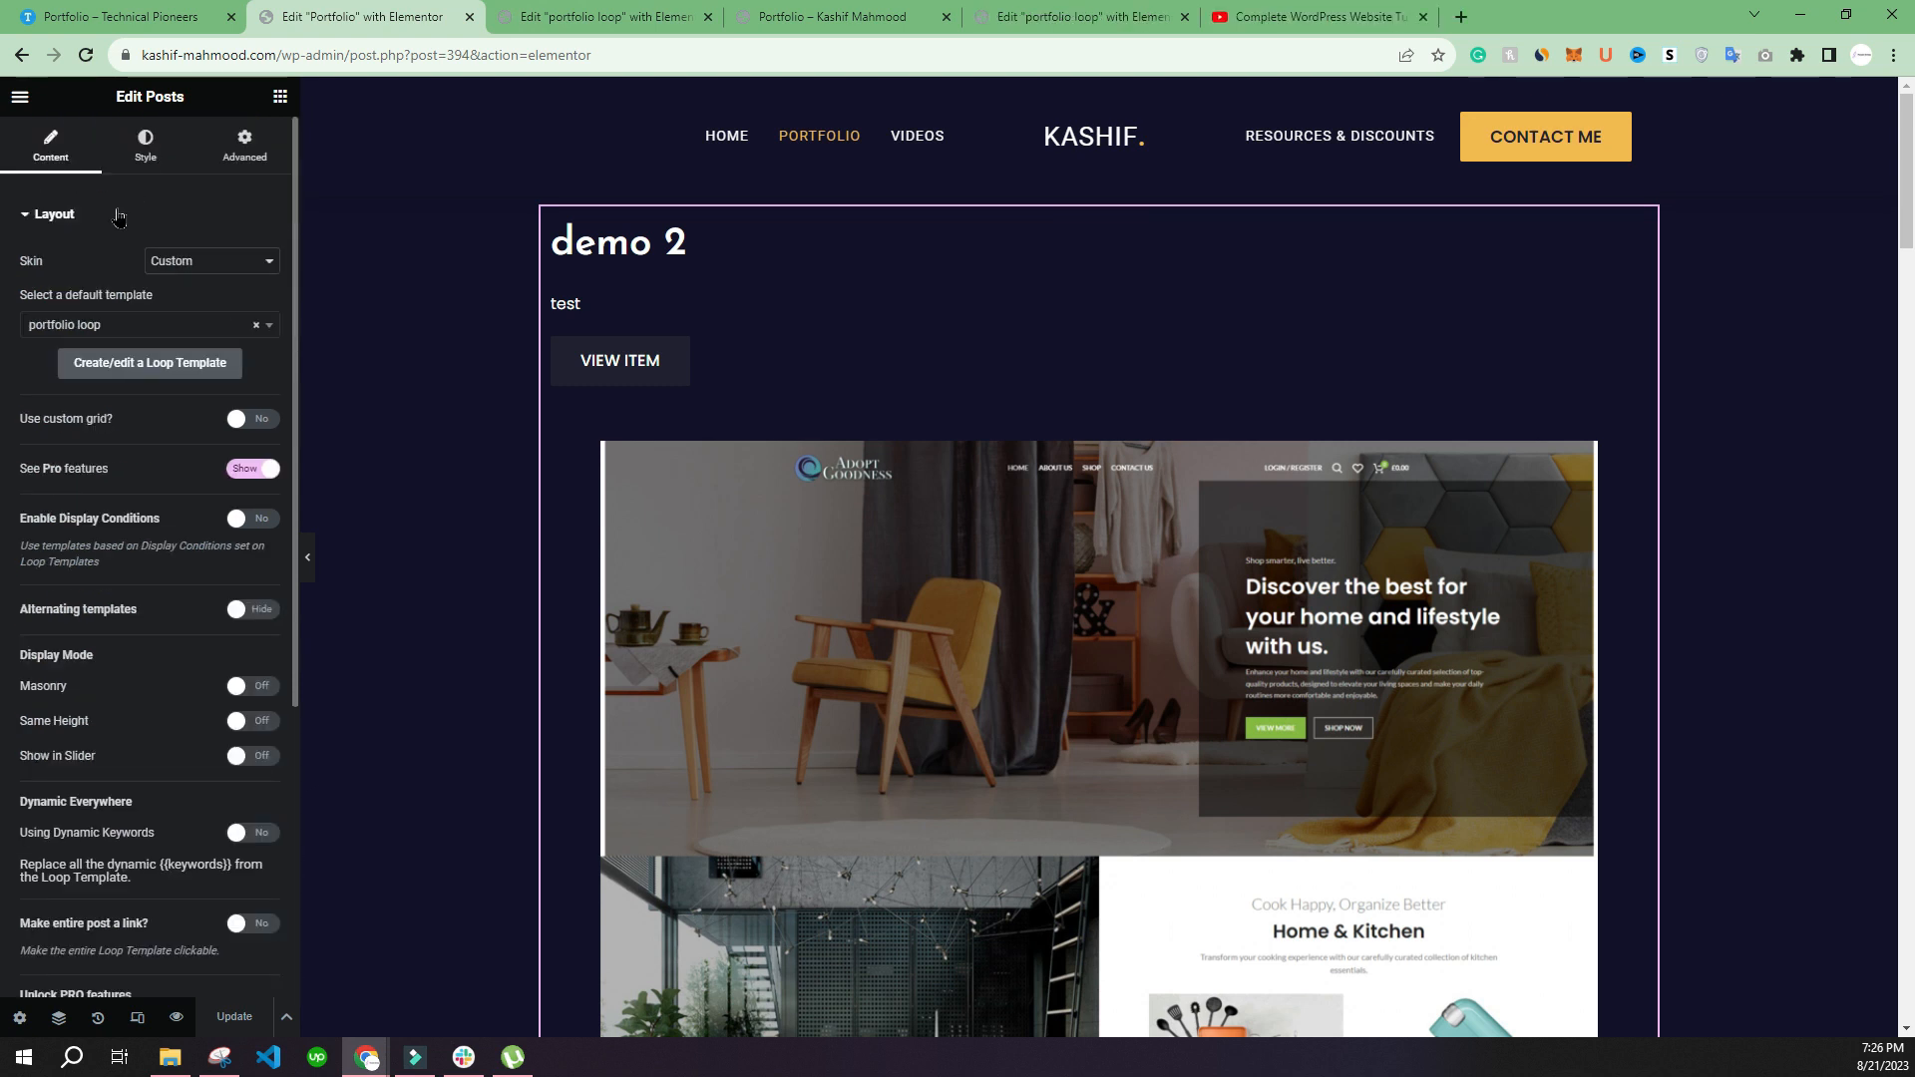
Step: Set the Image widget's width to 100% in the portfolio loop template and update the template
scroll(147, 163, "down", 4)
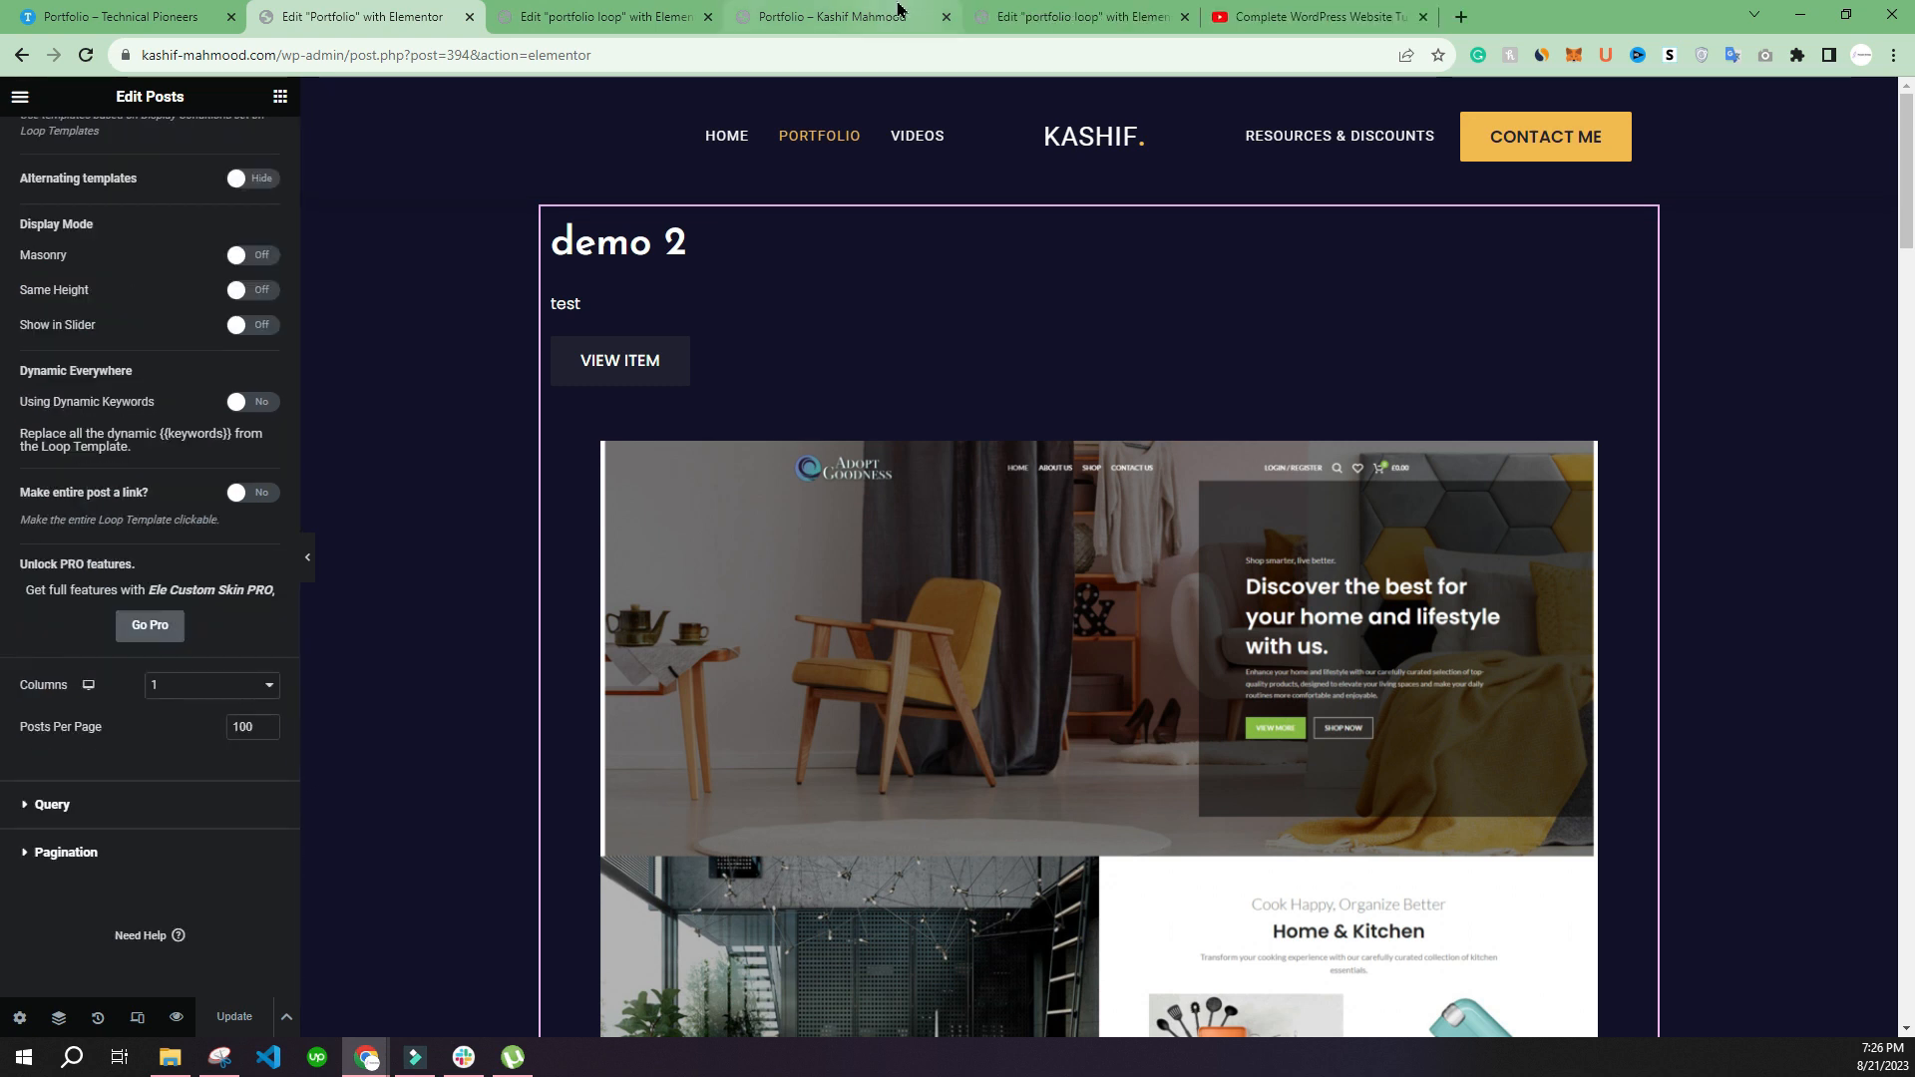
left_click(1082, 16)
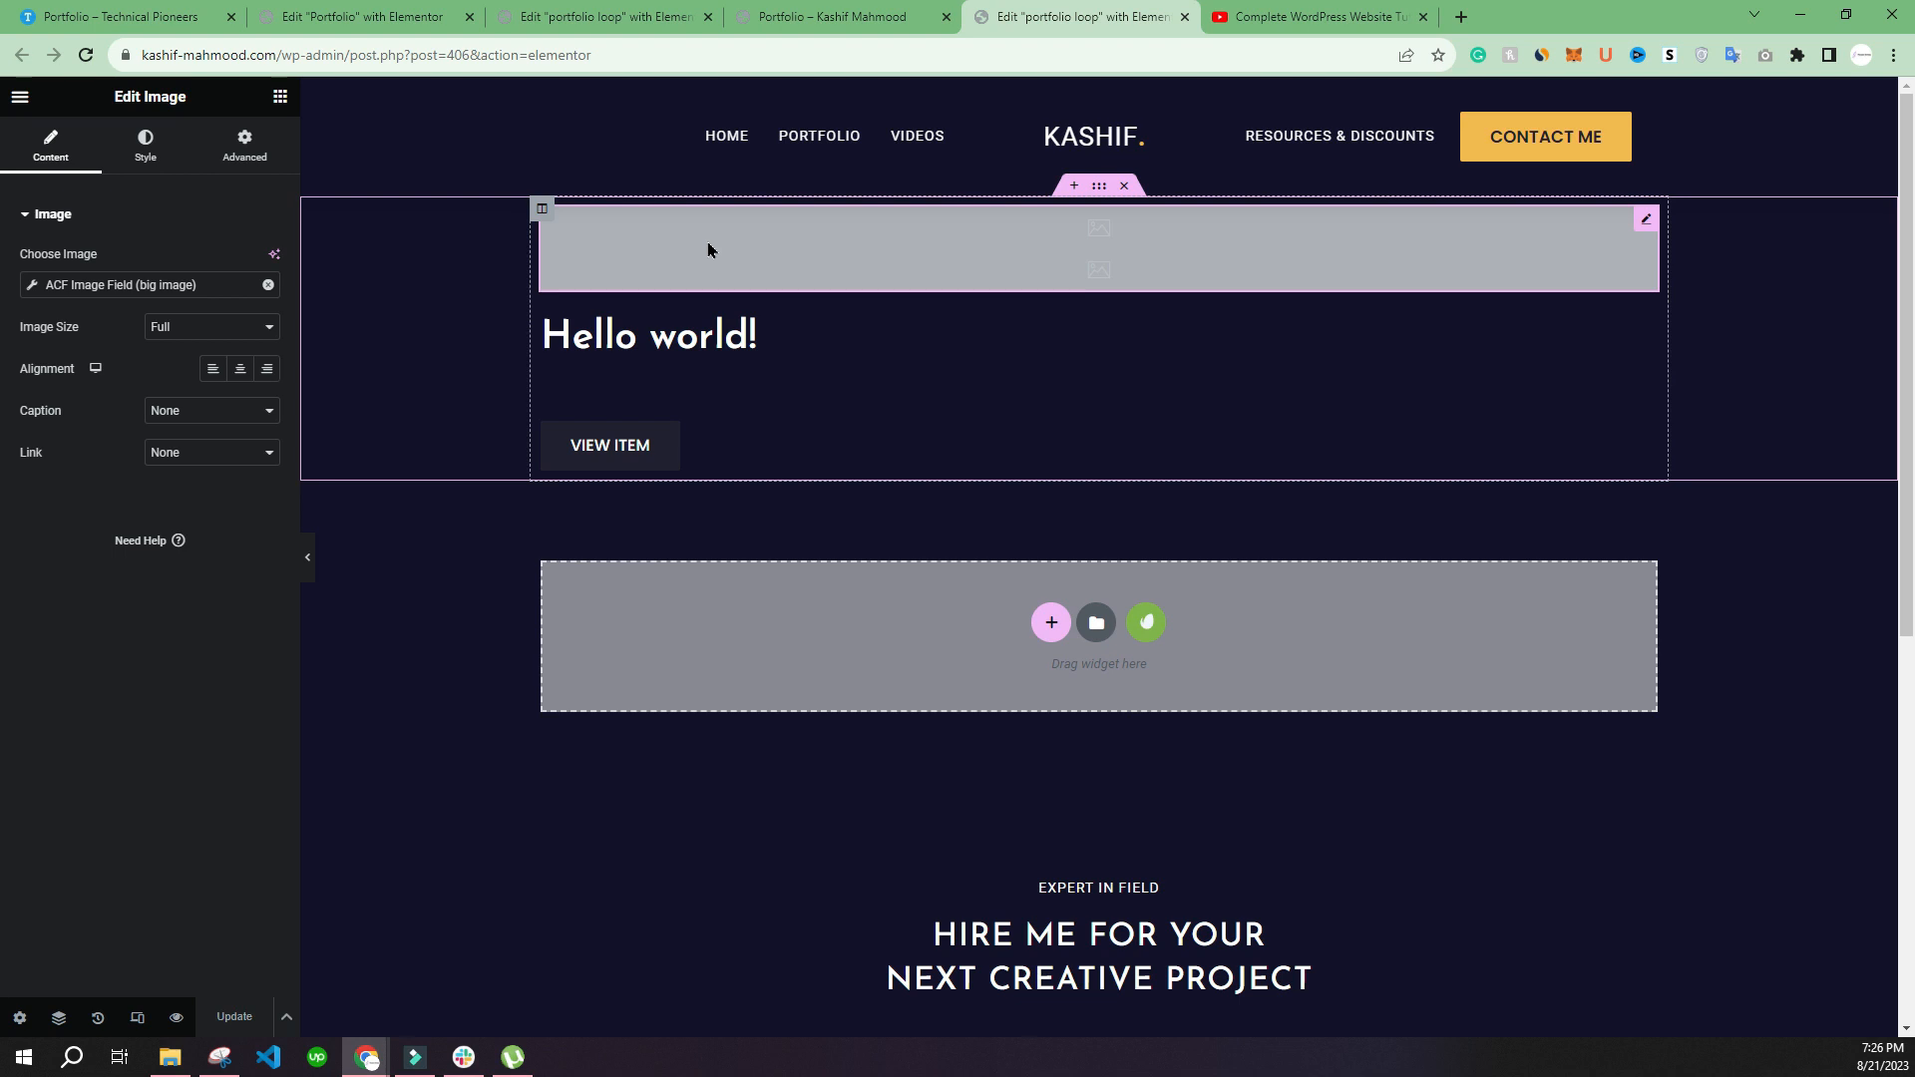
left_click(140, 165)
left_click_drag(20, 282, 287, 288)
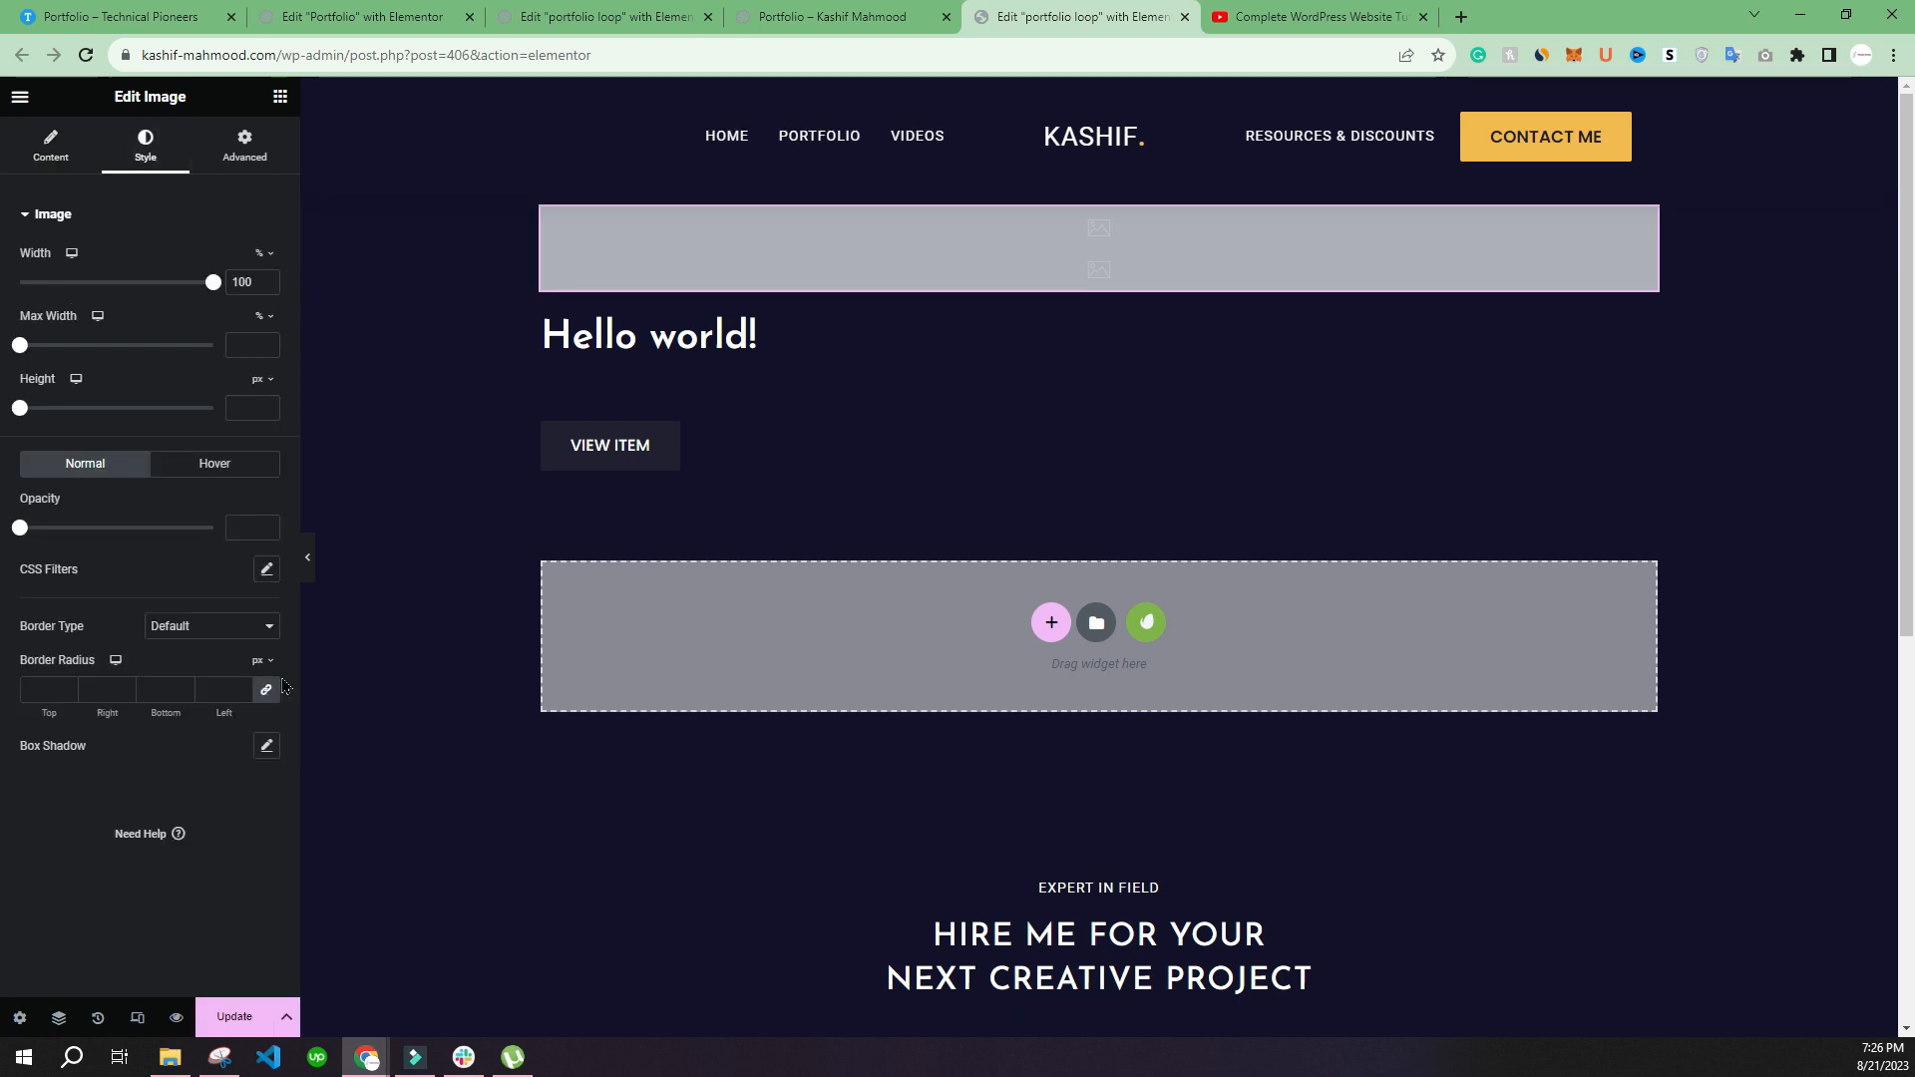
left_click(235, 1016)
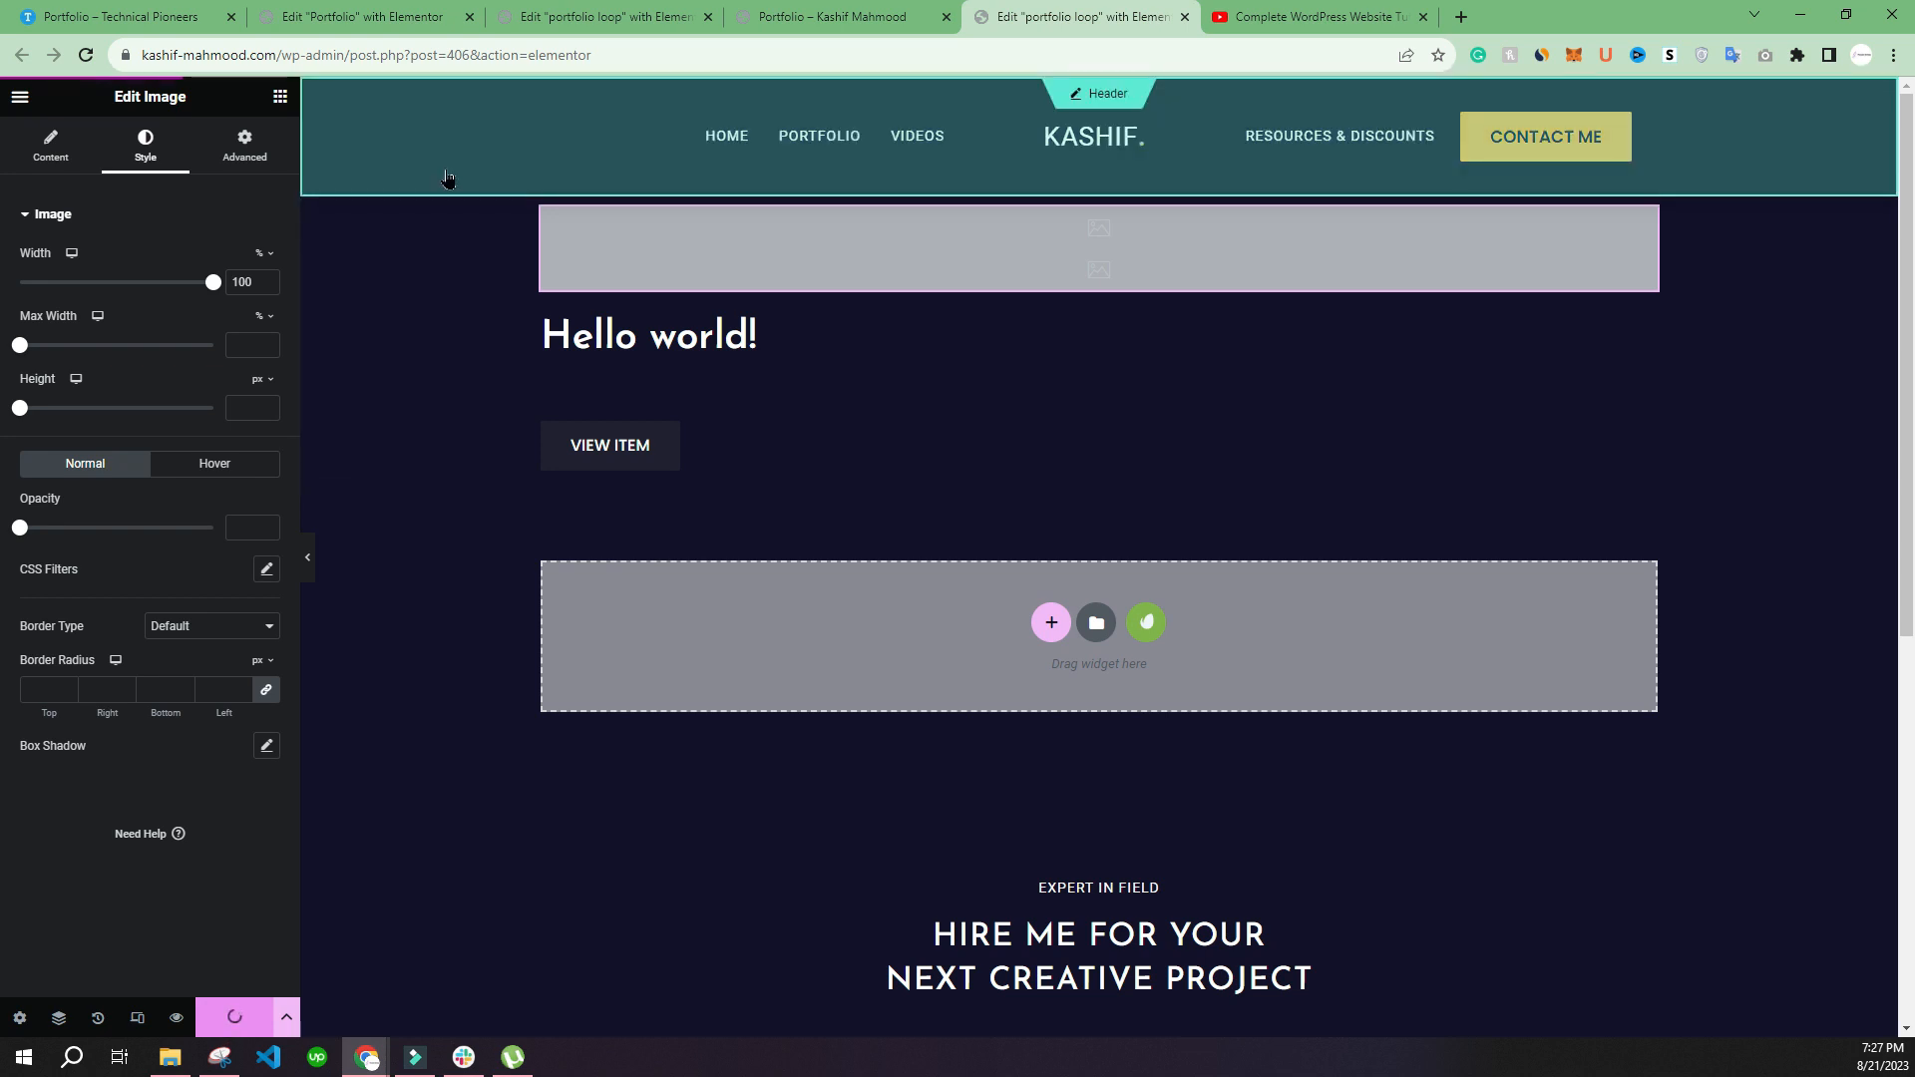
Step: Review the single-column portfolio items and their image width on the live Portfolio page
left_click(833, 16)
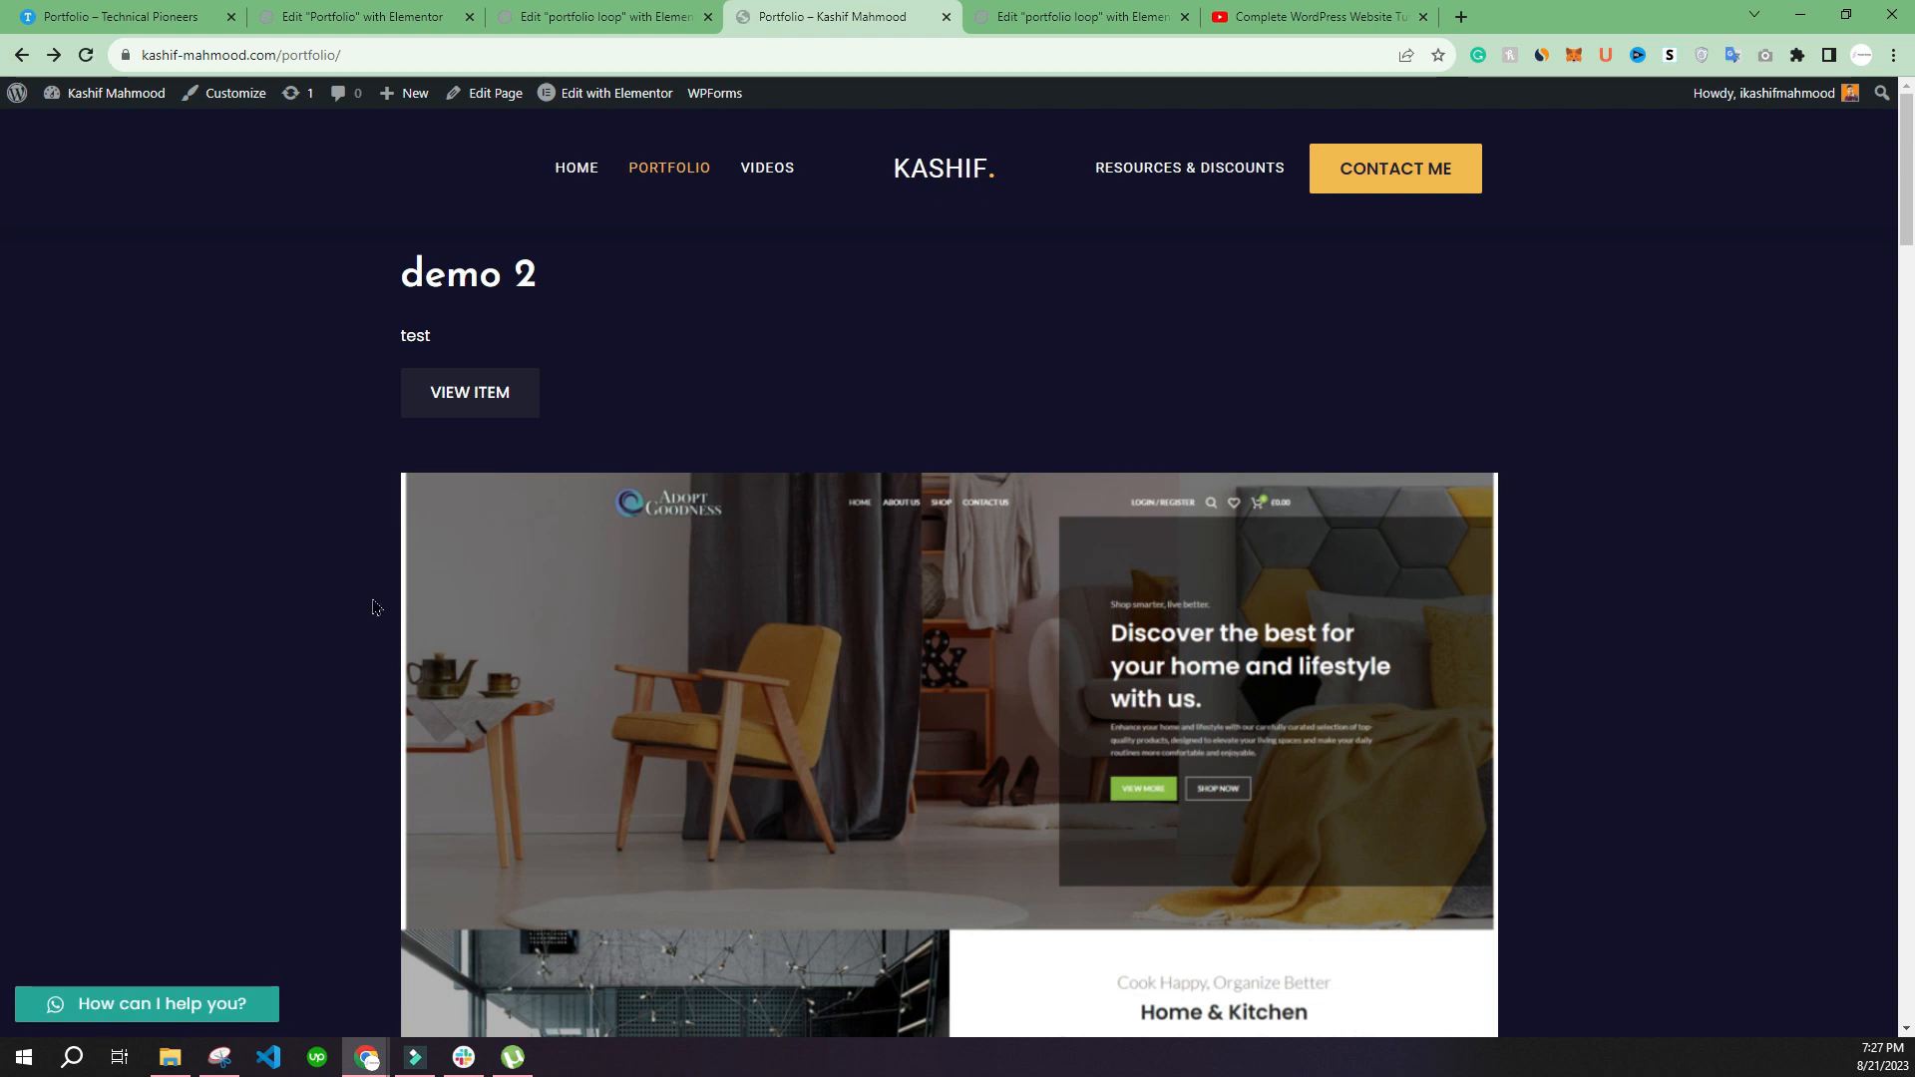
scroll(214, 563, "down", 20)
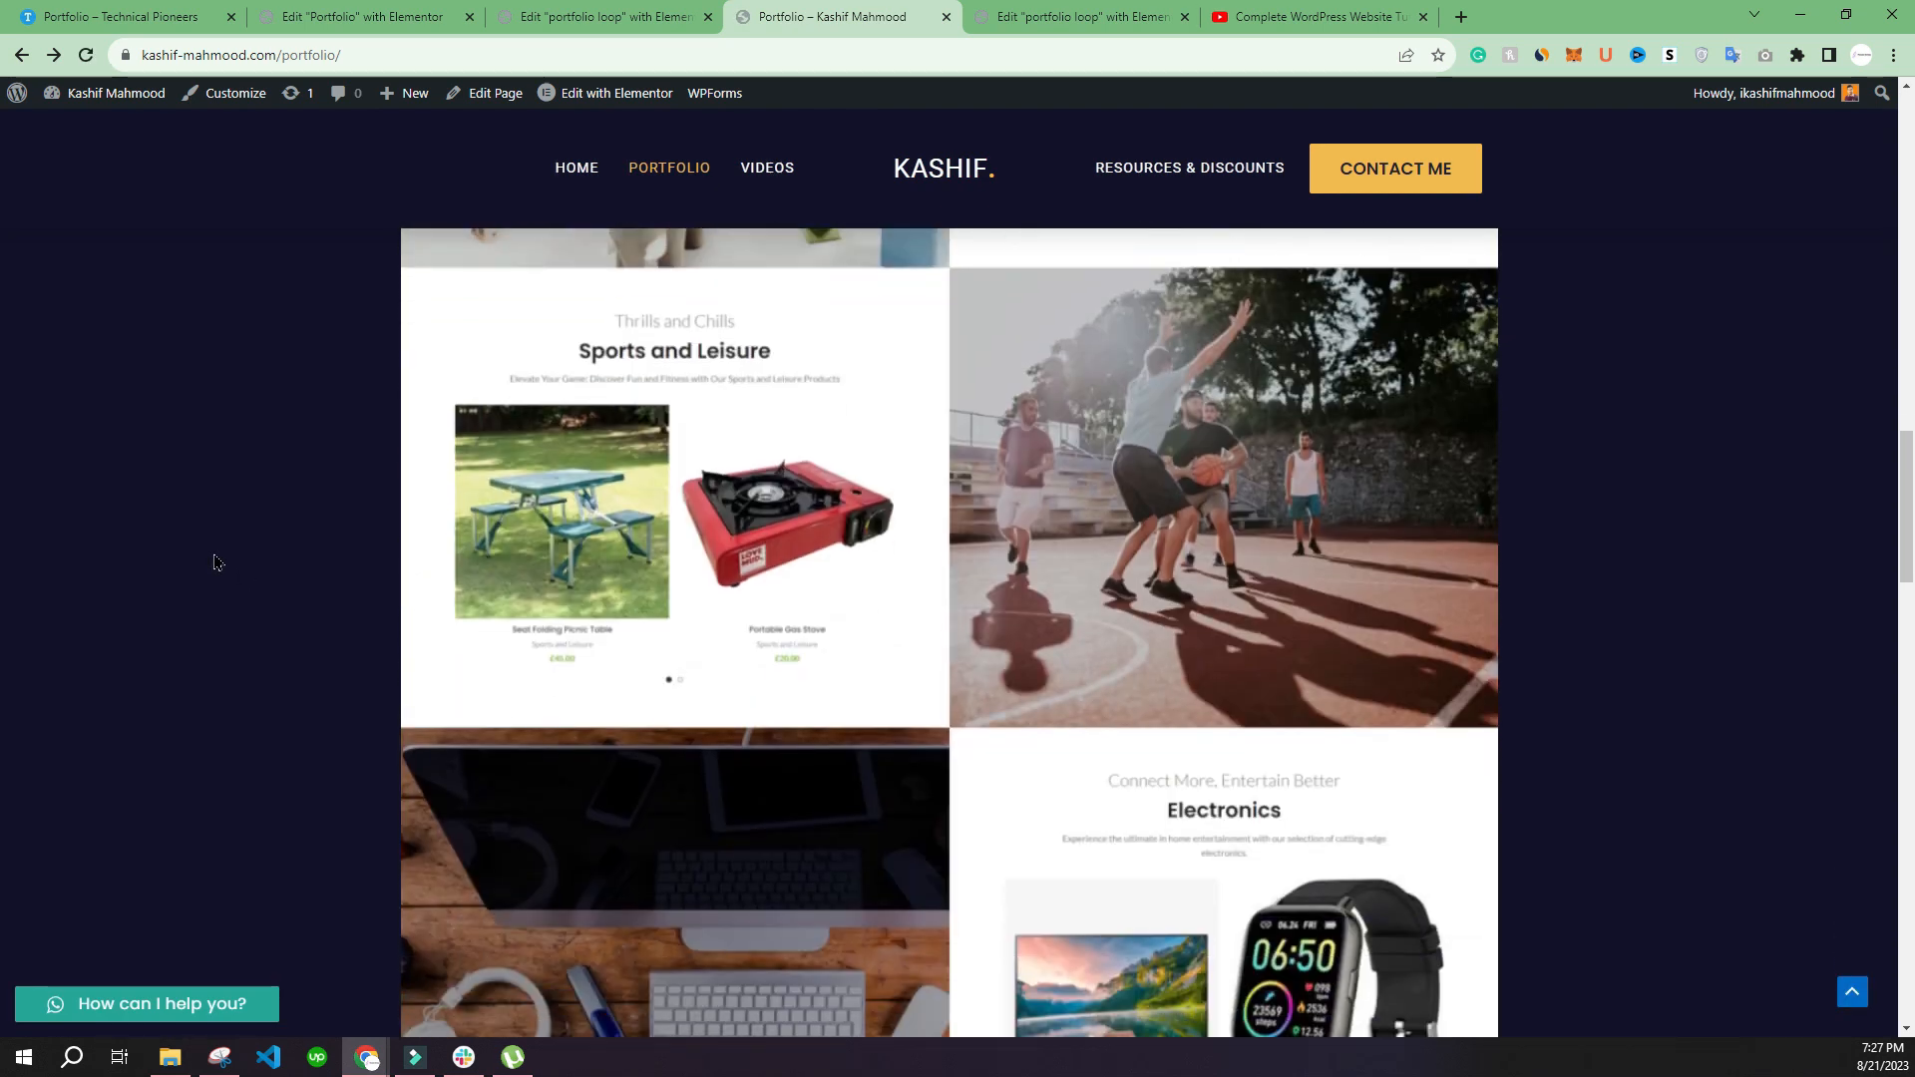
scroll(214, 563, "down", 20)
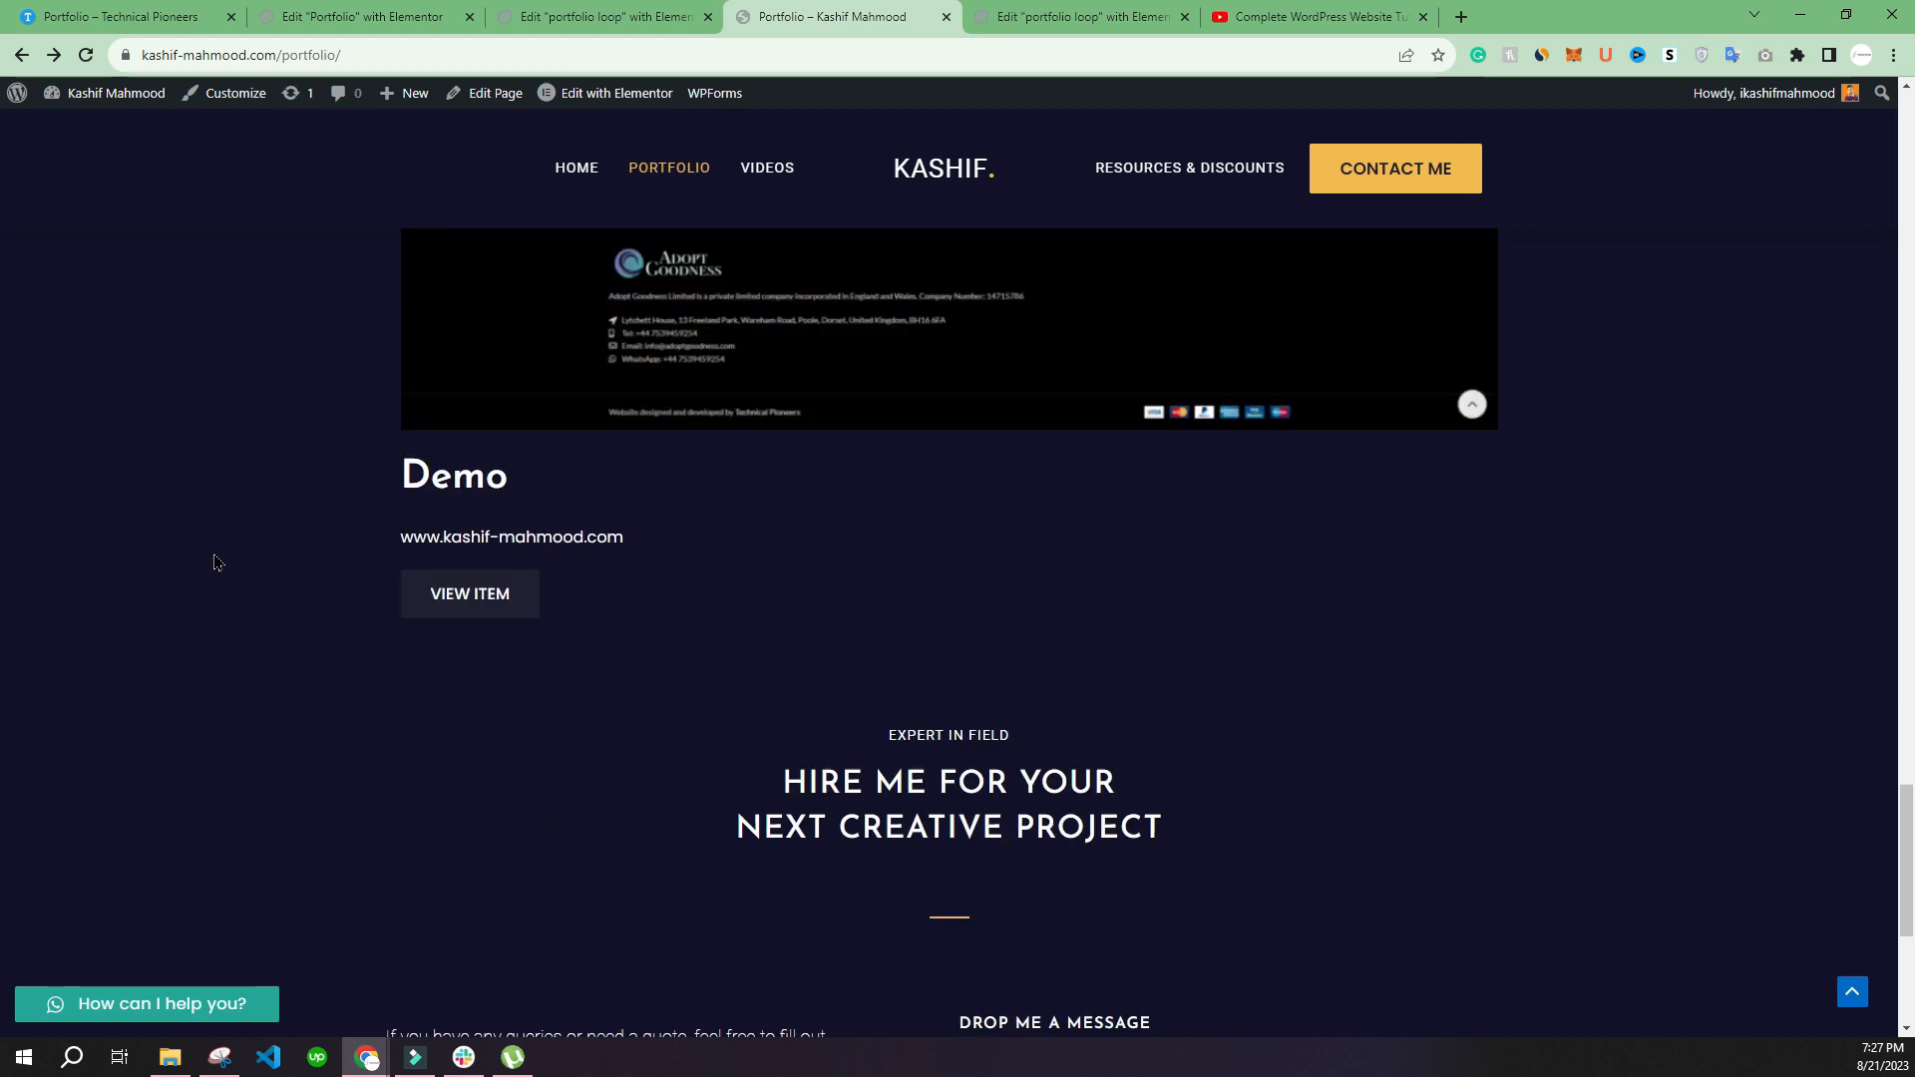
scroll(296, 572, "up", 15)
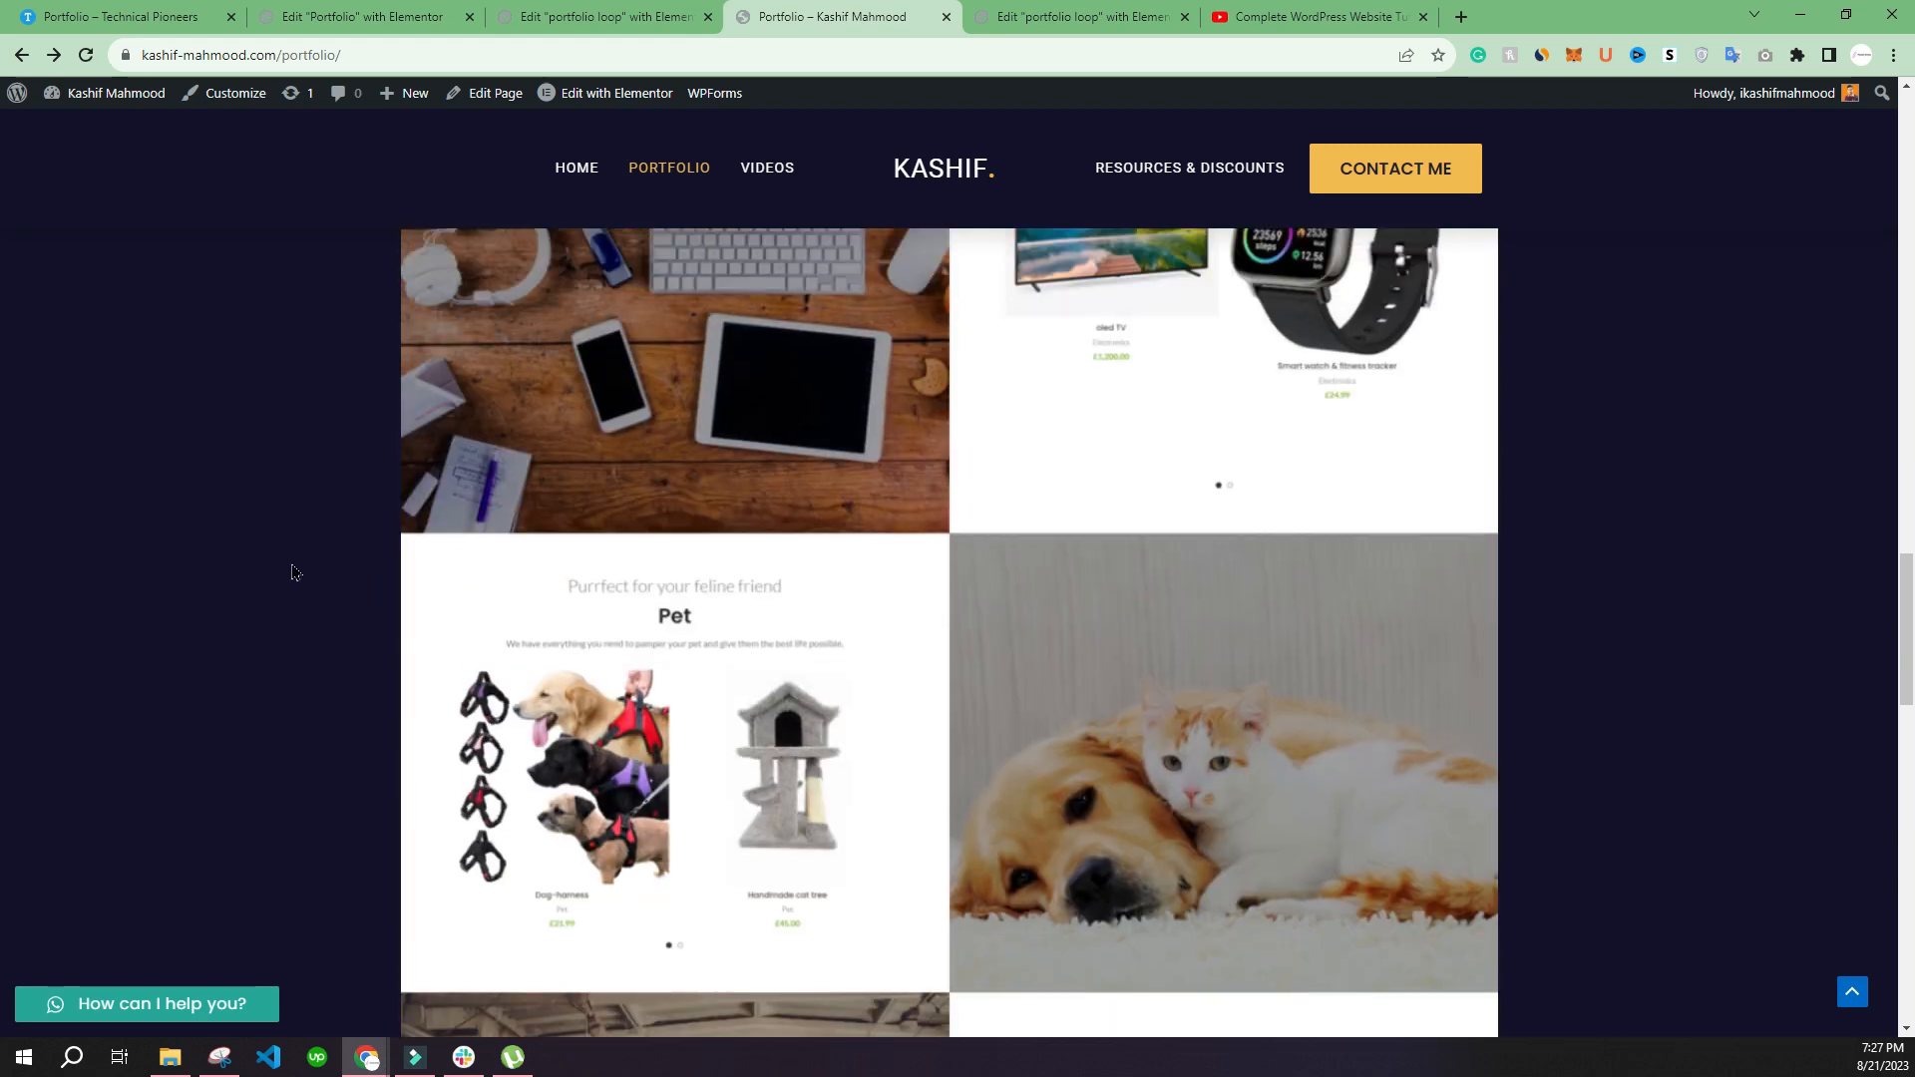
scroll(296, 573, "up", 15)
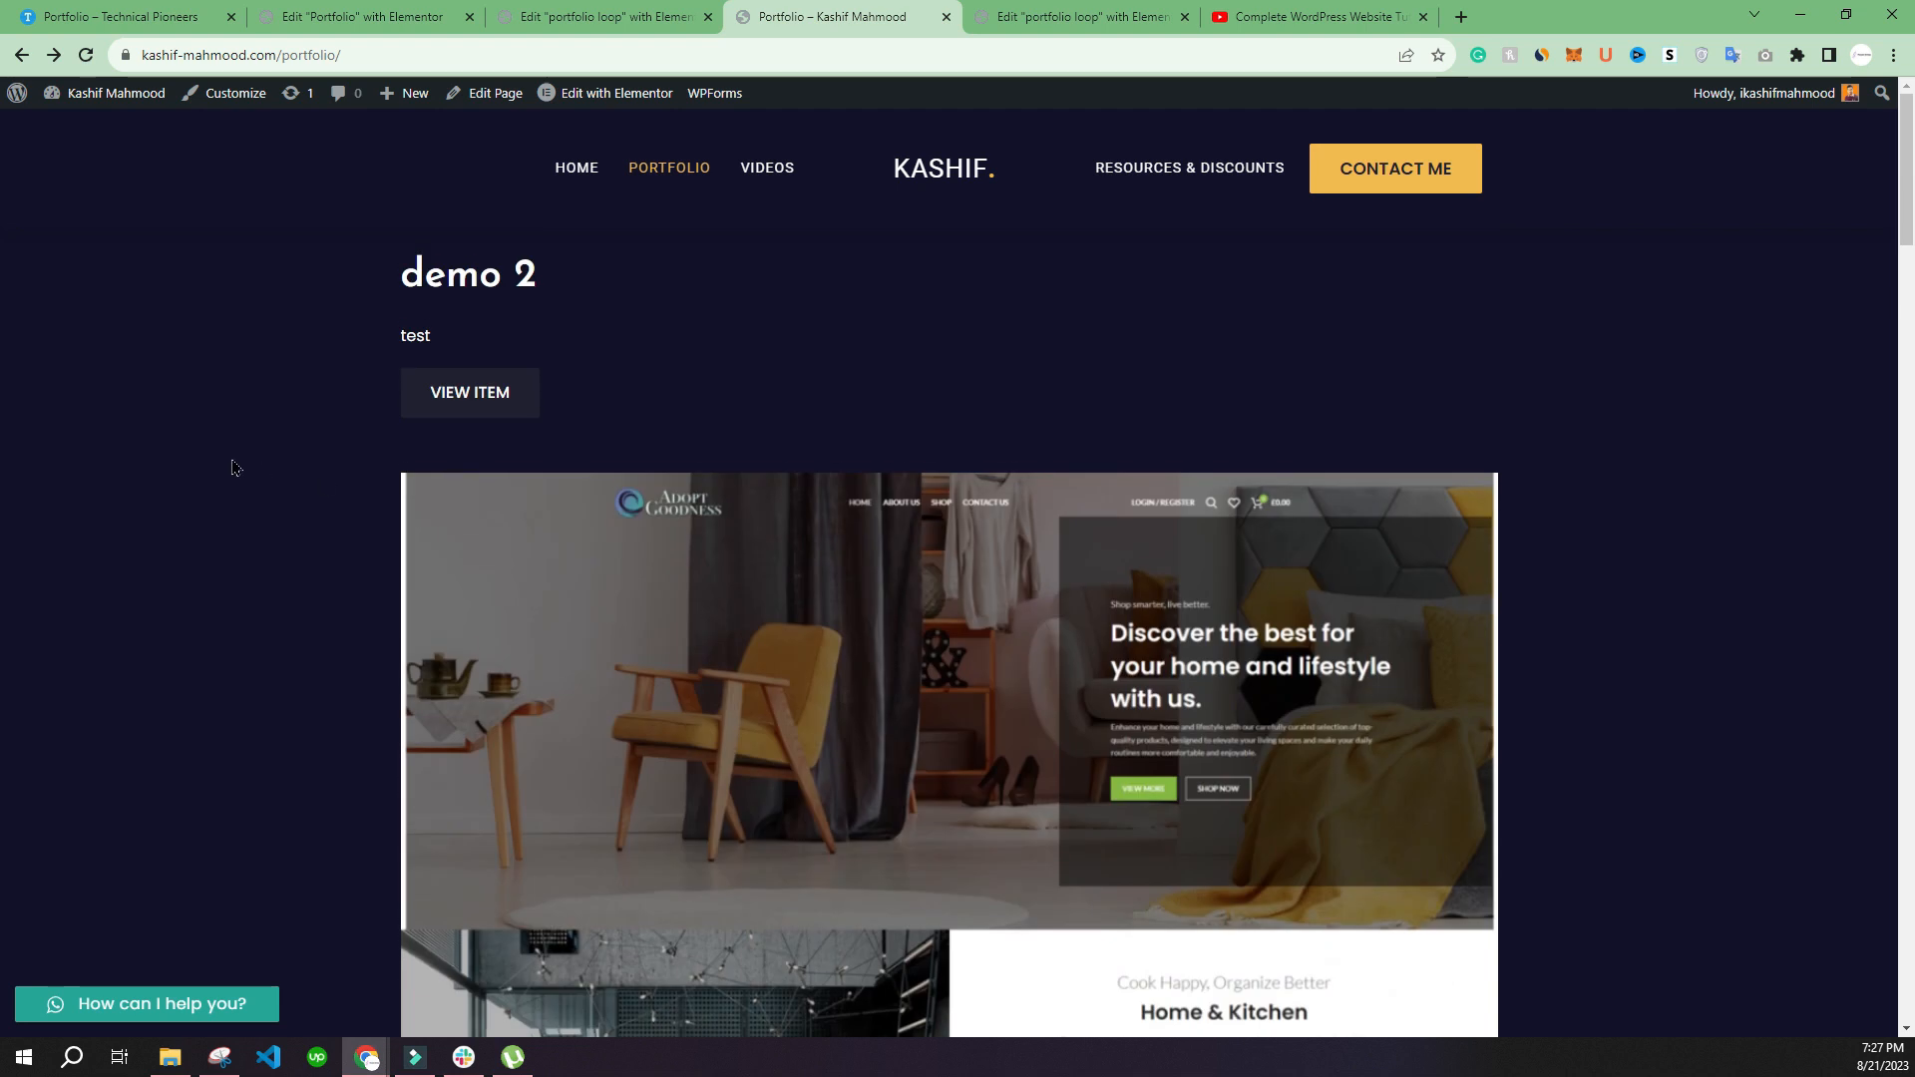
scroll(234, 468, "down", 3)
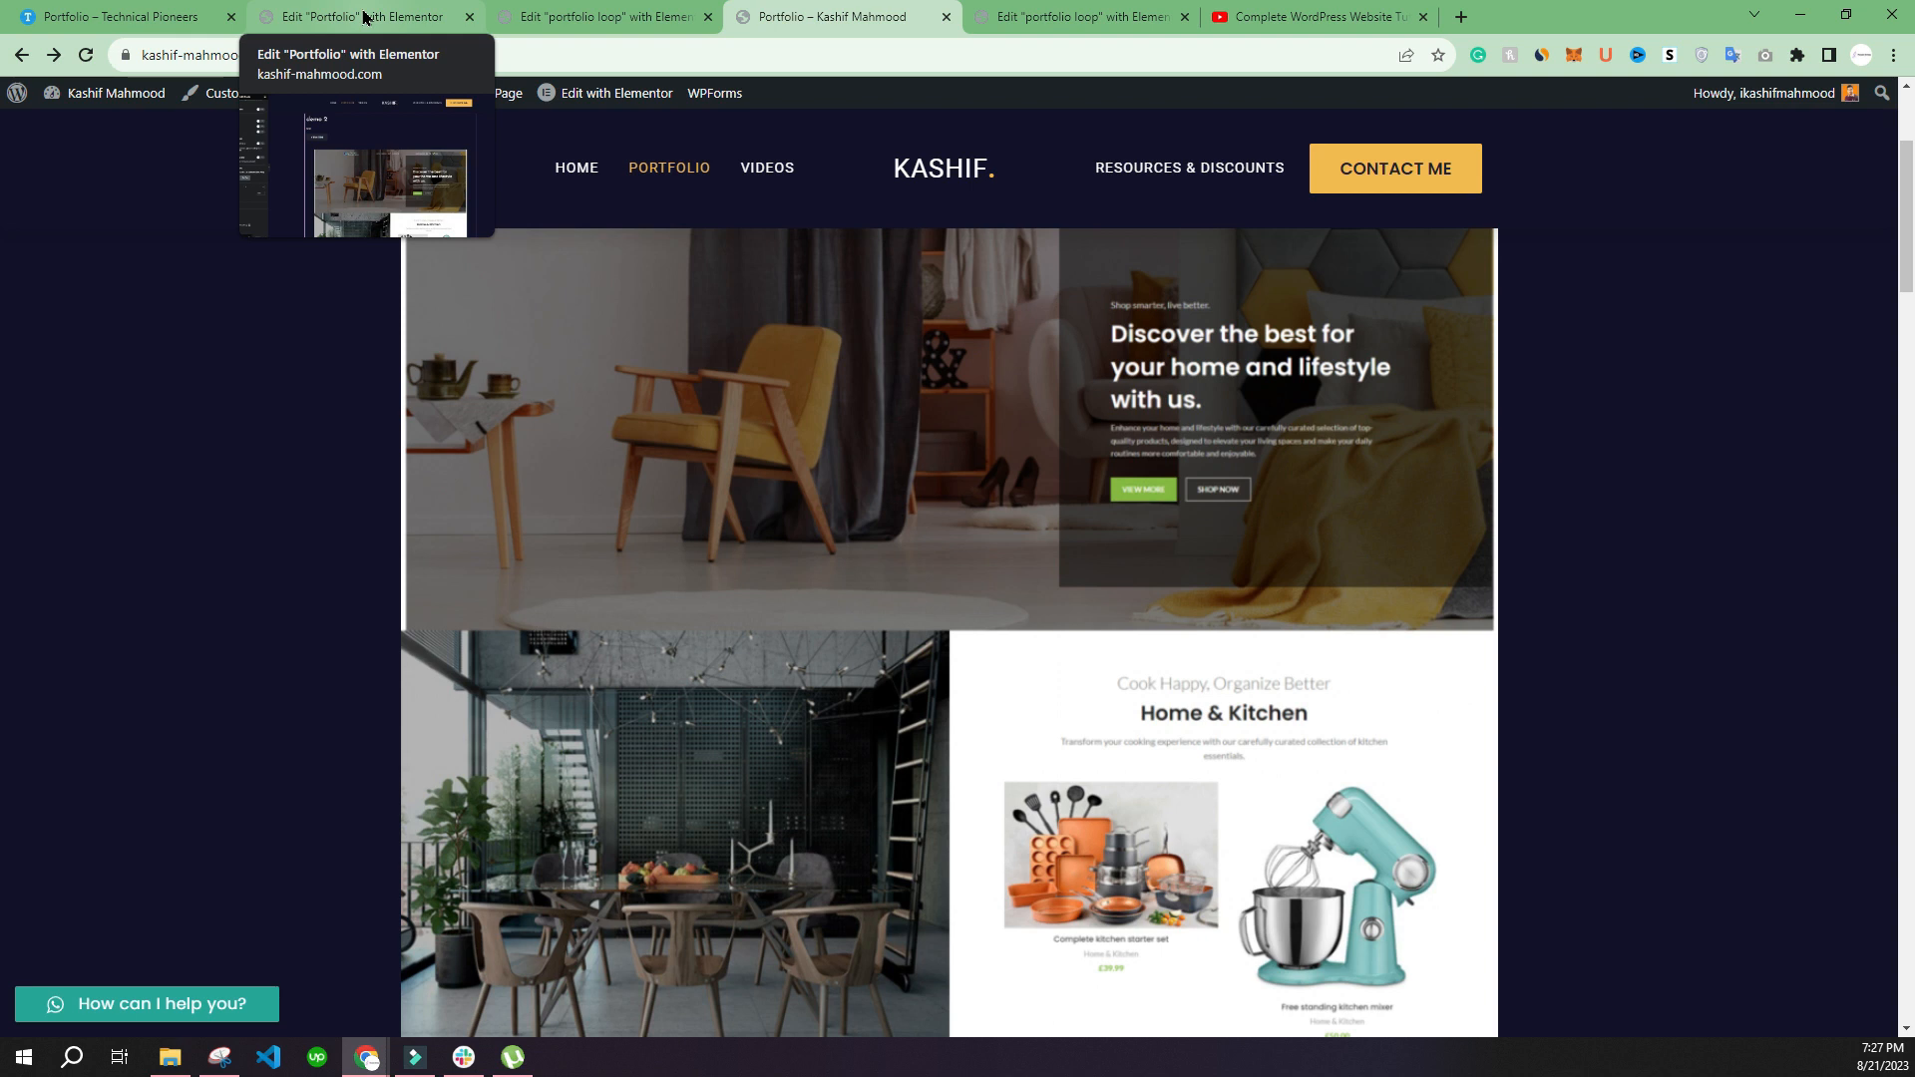
Step: Give the portfolio loop template's Image widget a Custom URL link using the dynamic Post URL tag
left_click(1032, 18)
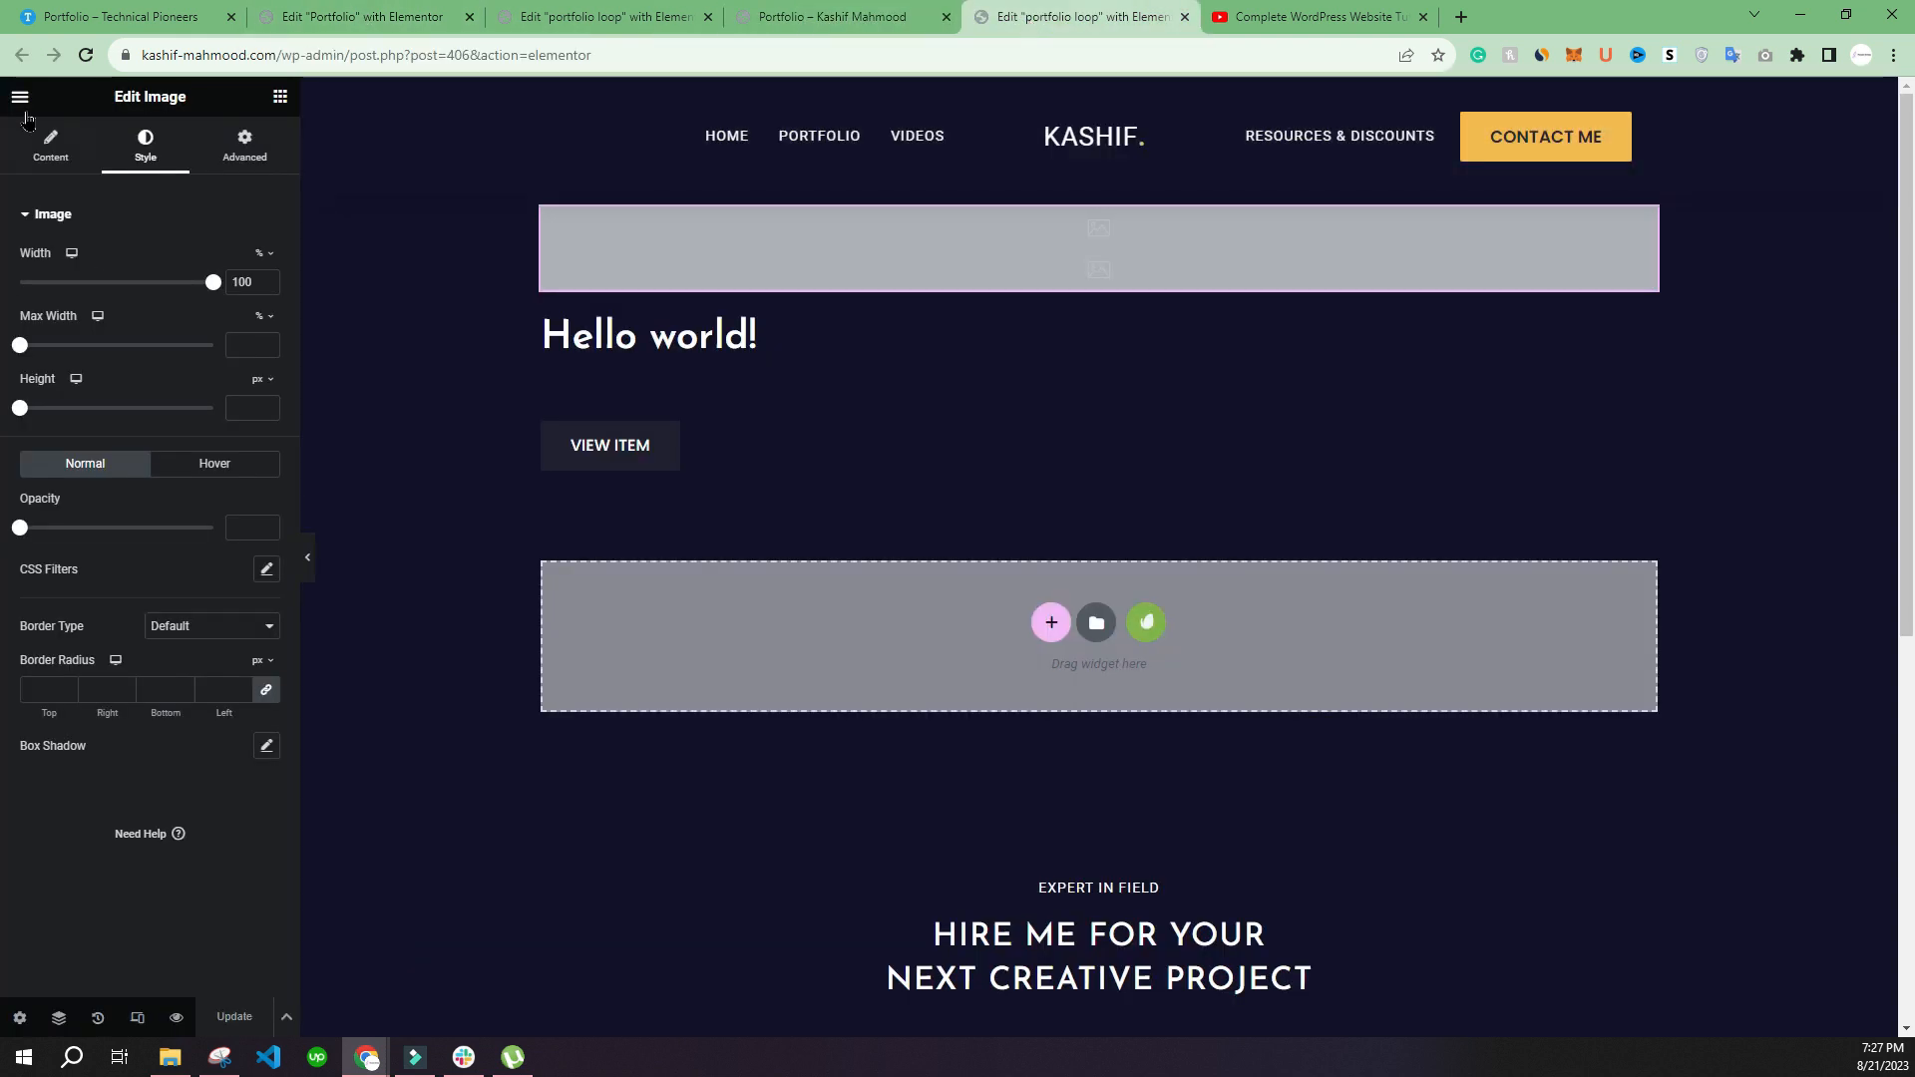
left_click(50, 148)
left_click(203, 455)
left_click(214, 505)
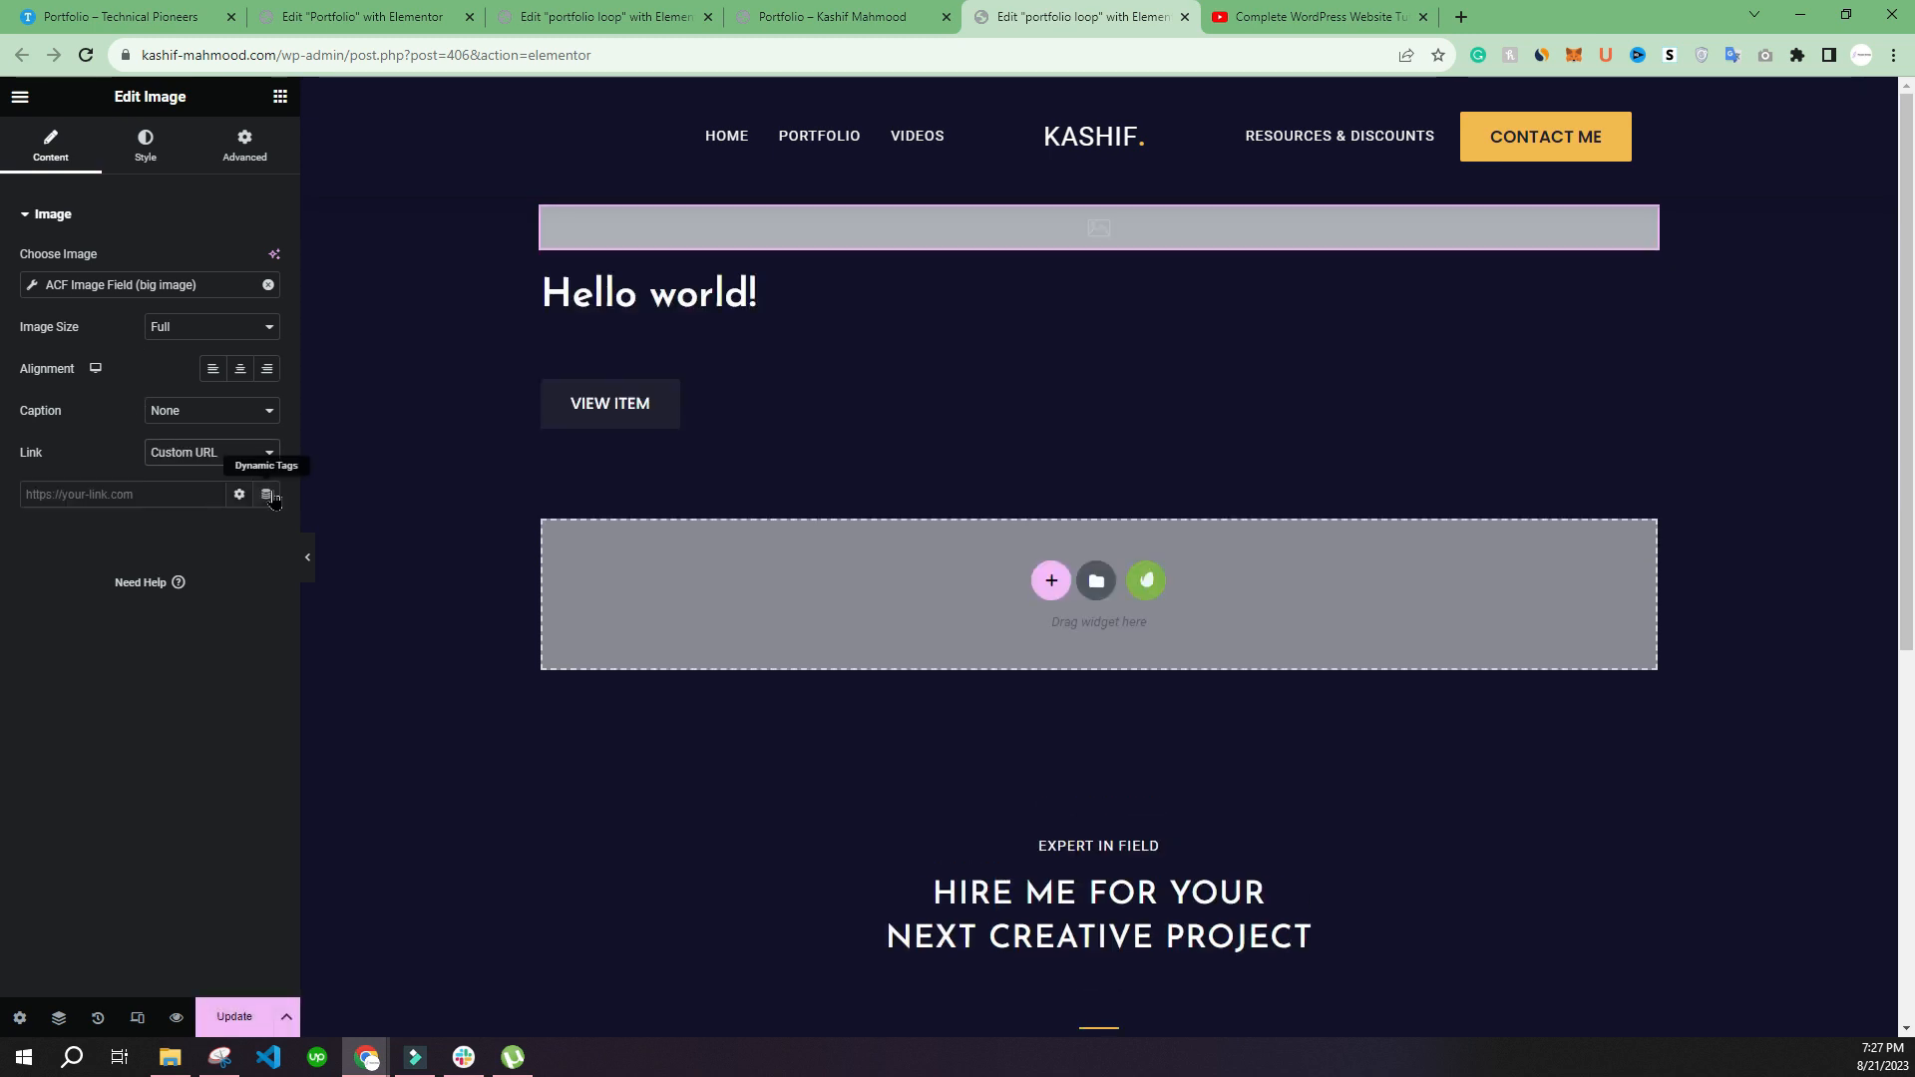
left_click(265, 494)
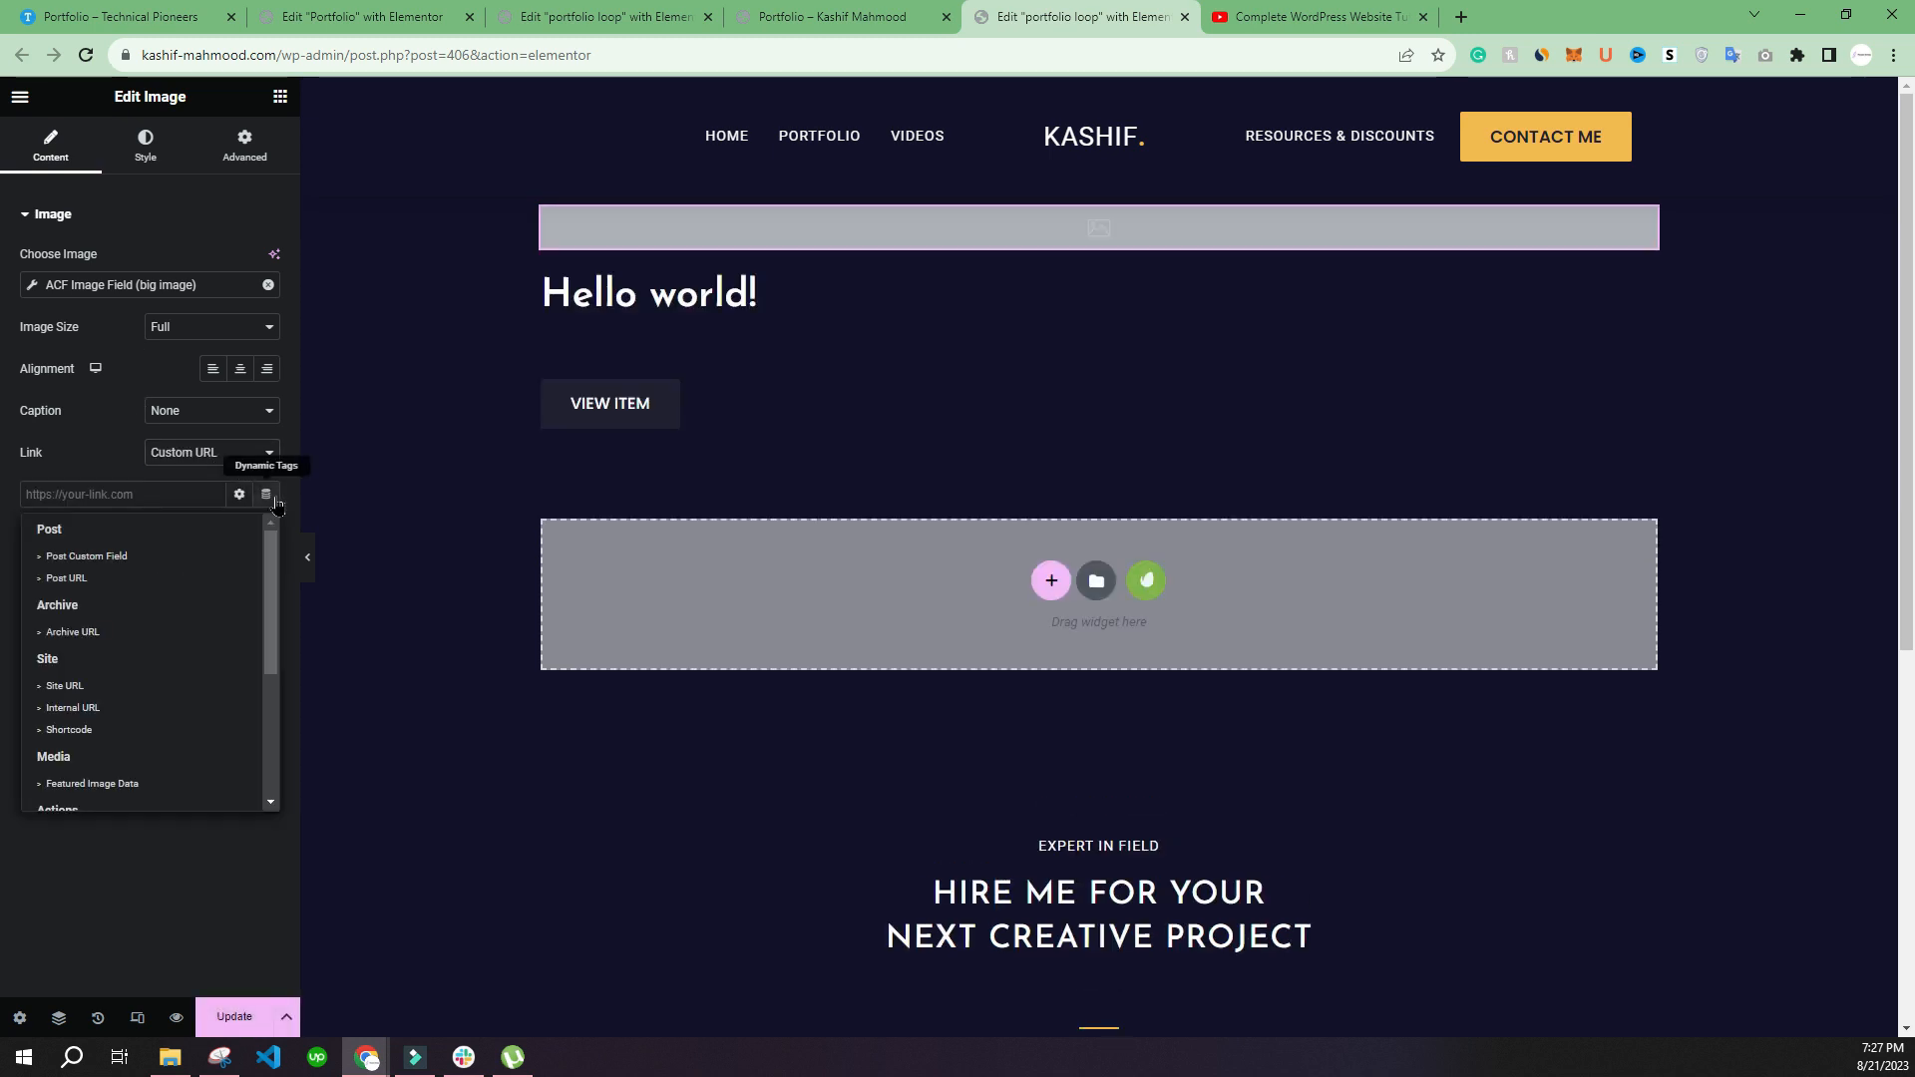
left_click(90, 577)
Step: Link the Post Title widget to the dynamic Post URL and update the portfolio loop template
left_click(578, 315)
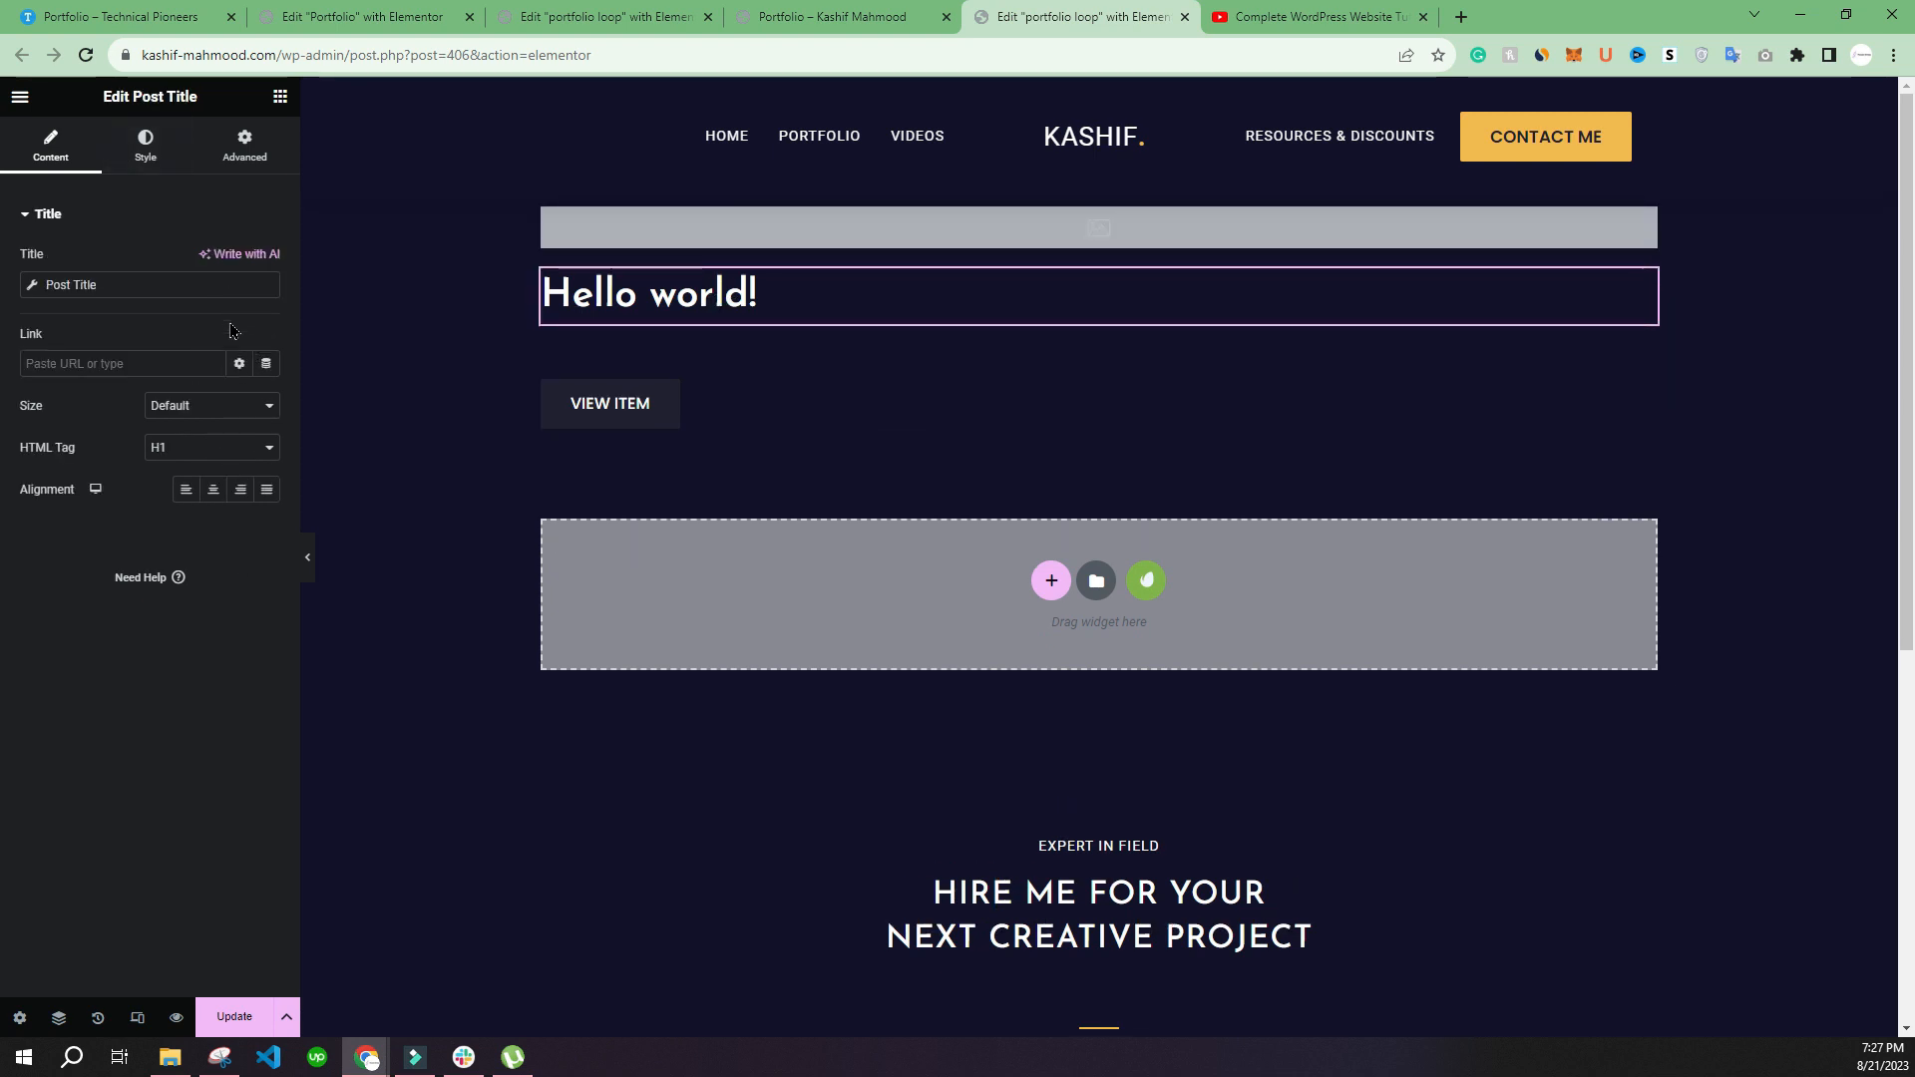
left_click(265, 363)
left_click(85, 447)
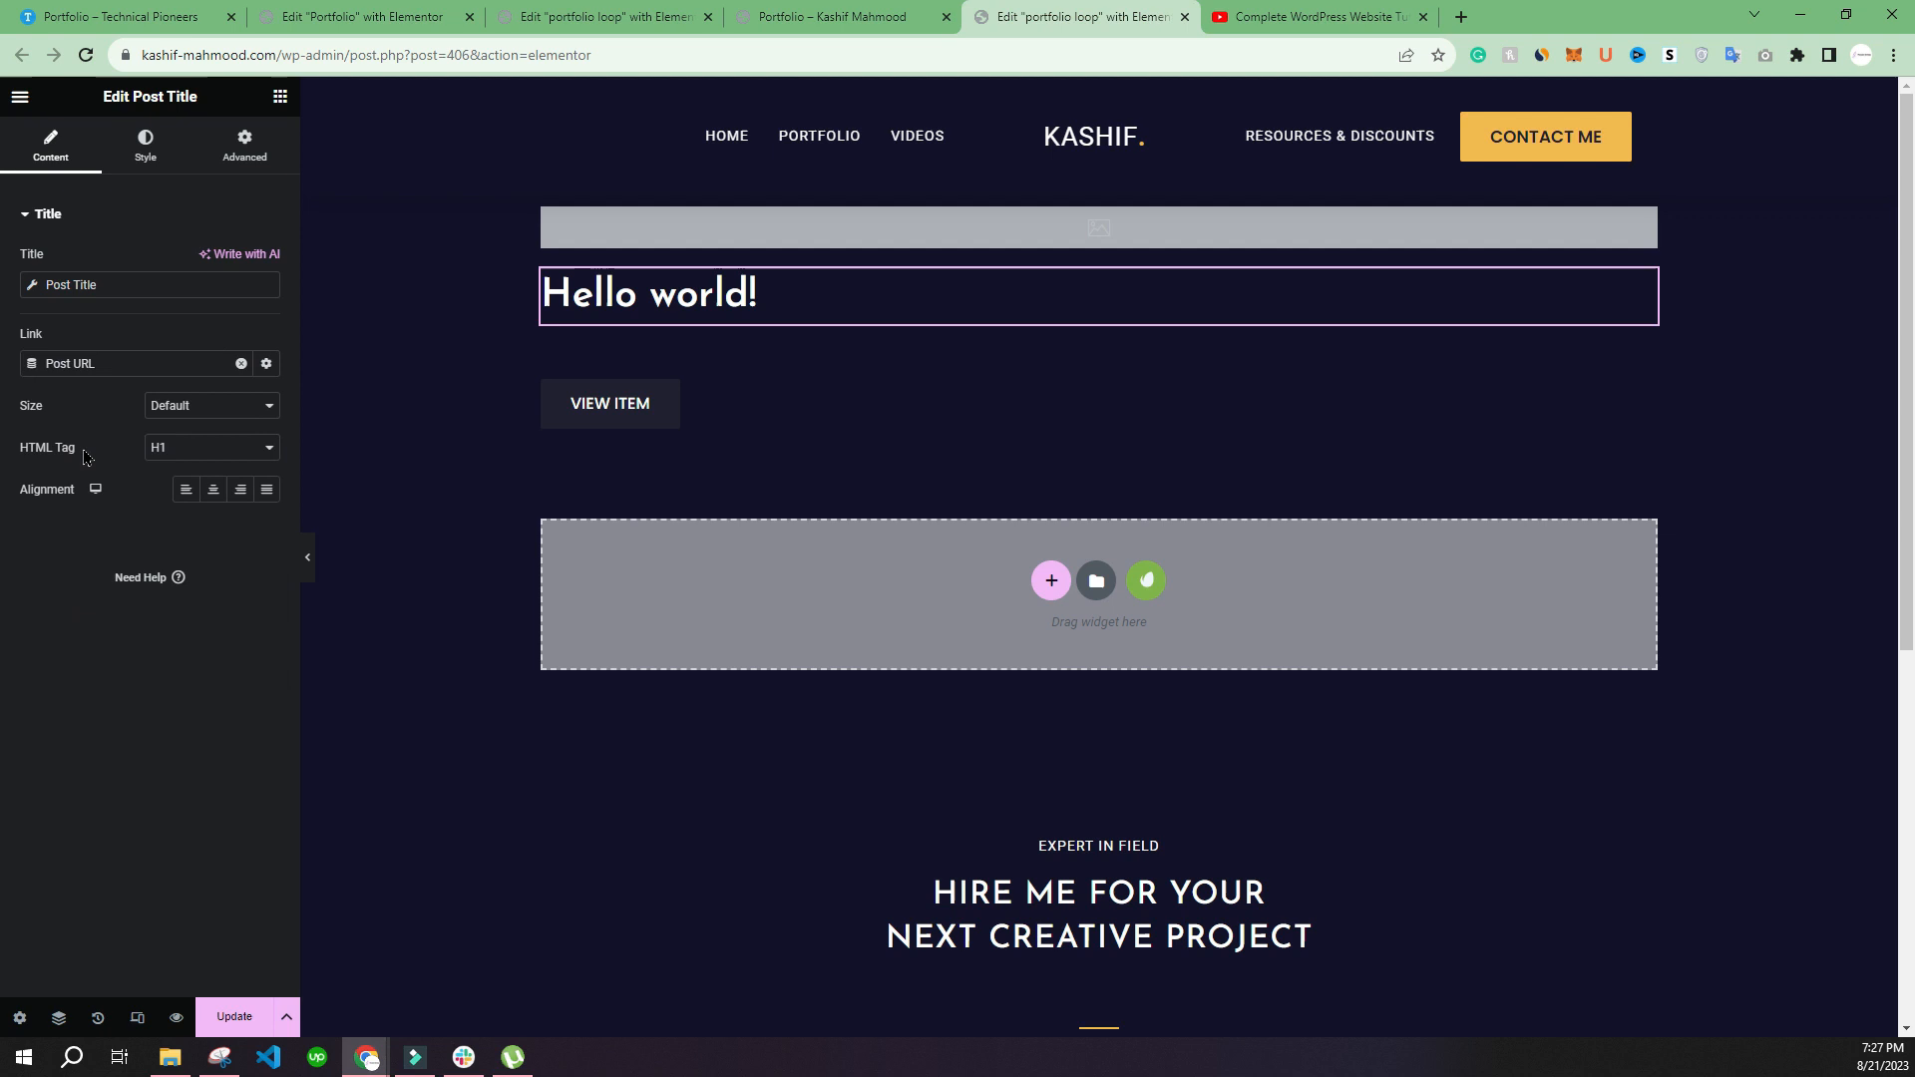
left_click(598, 404)
left_click(232, 1018)
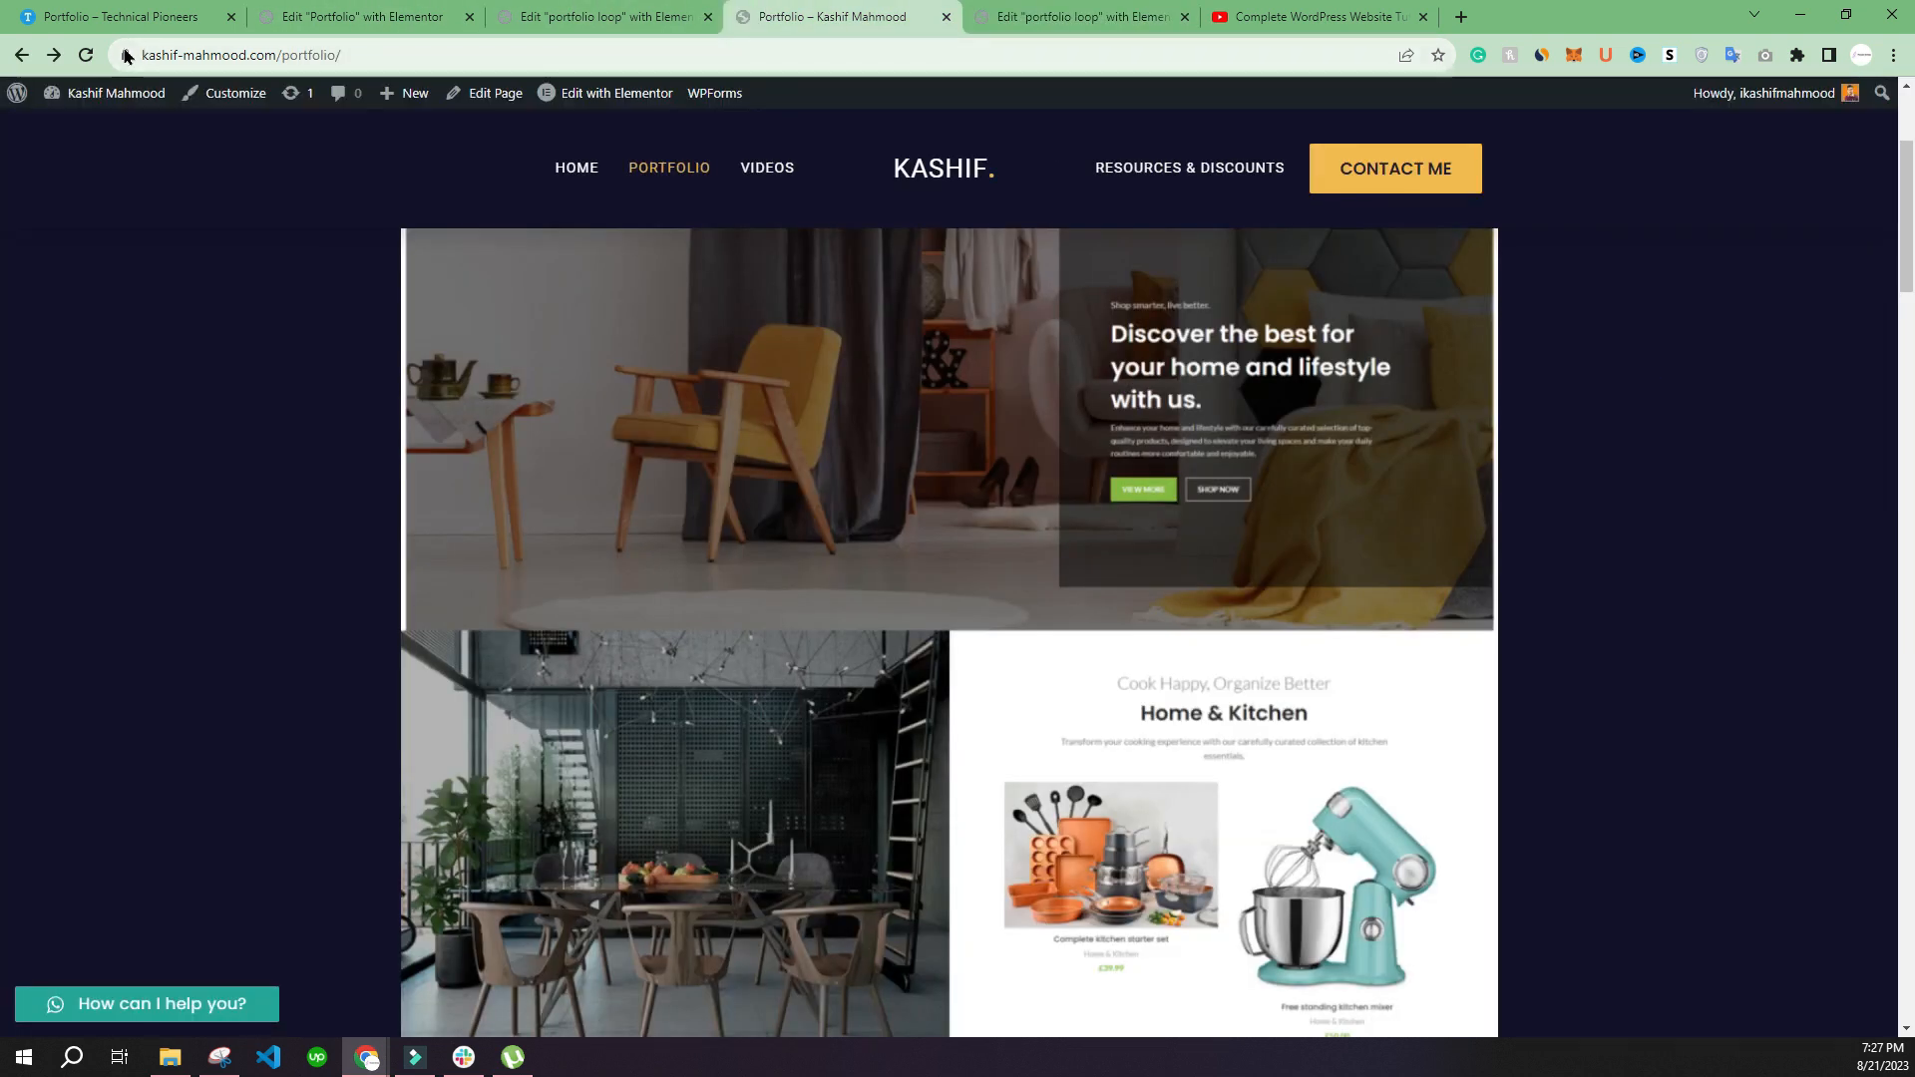
Step: Review the linked portfolio items on the live Portfolio page and open the Demo item through its View Item button
scroll(394, 364, "down", 20)
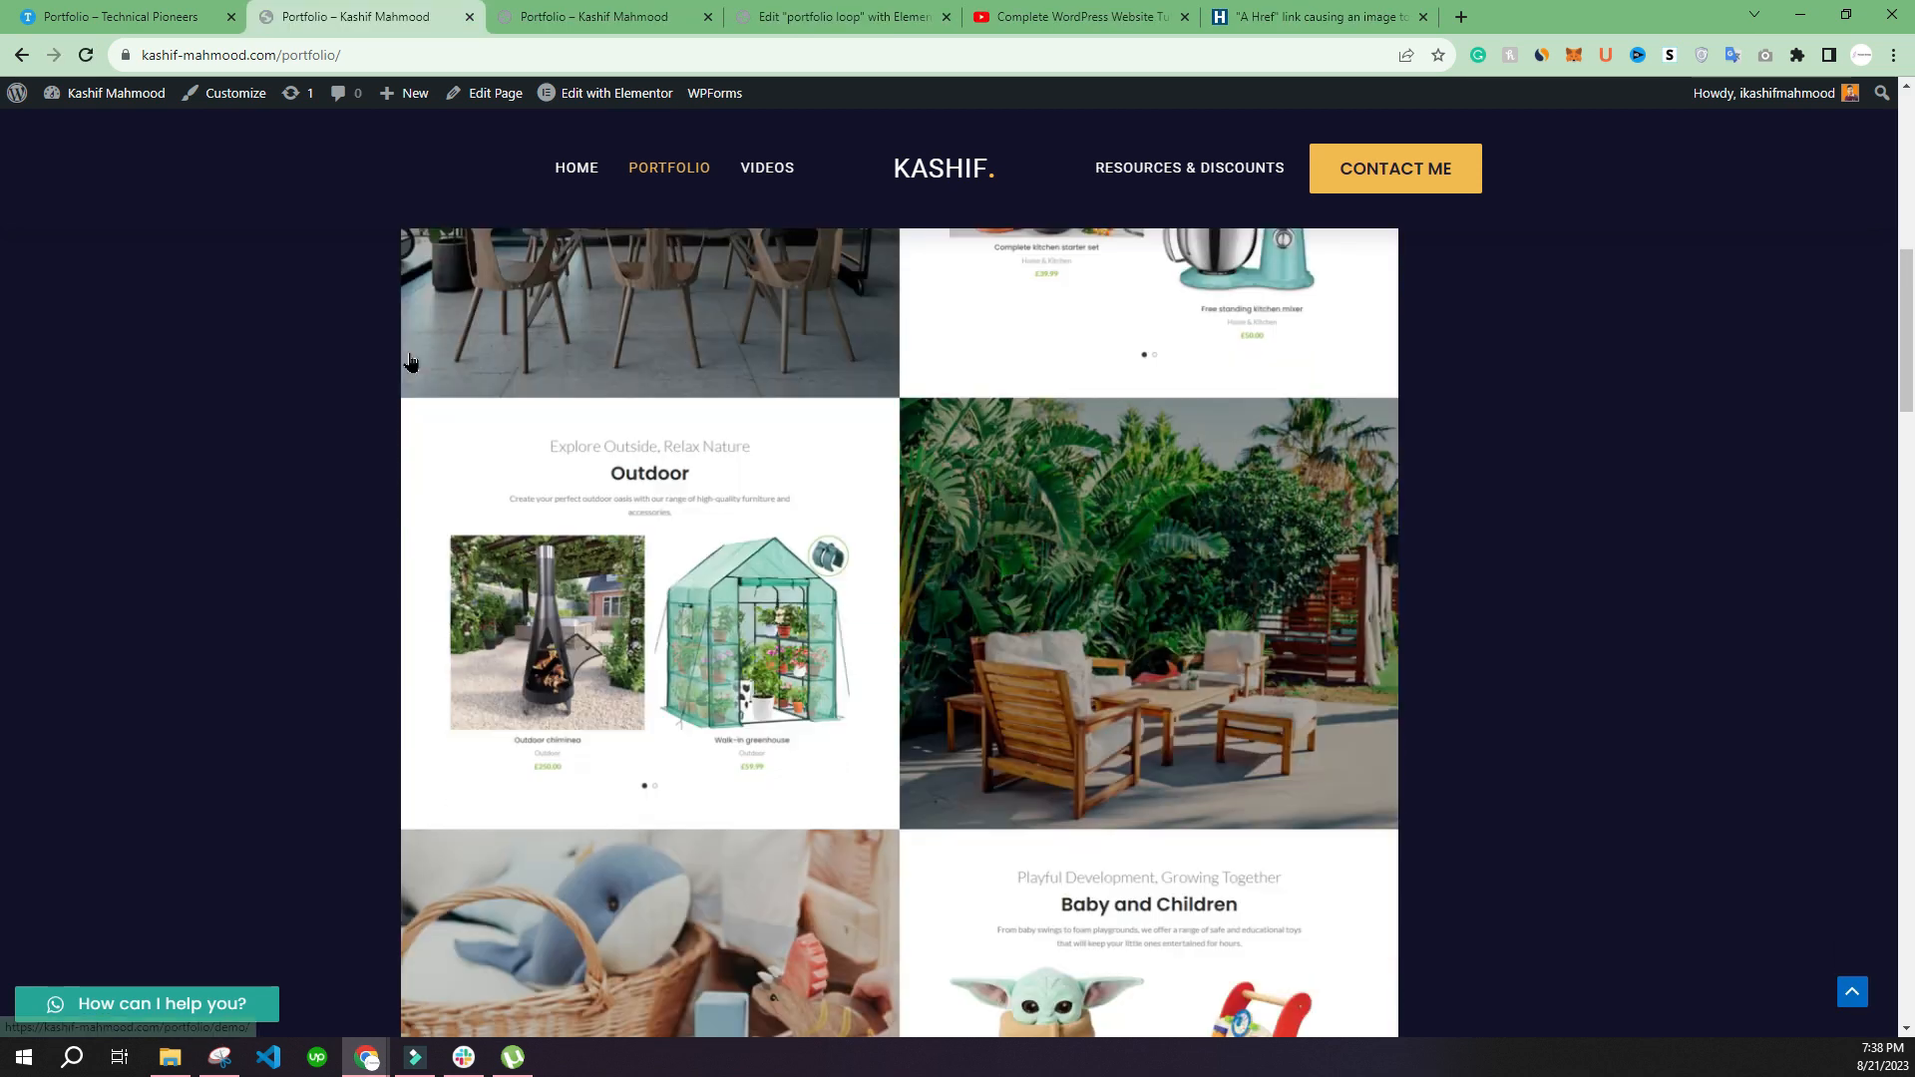
scroll(410, 361, "down", 6)
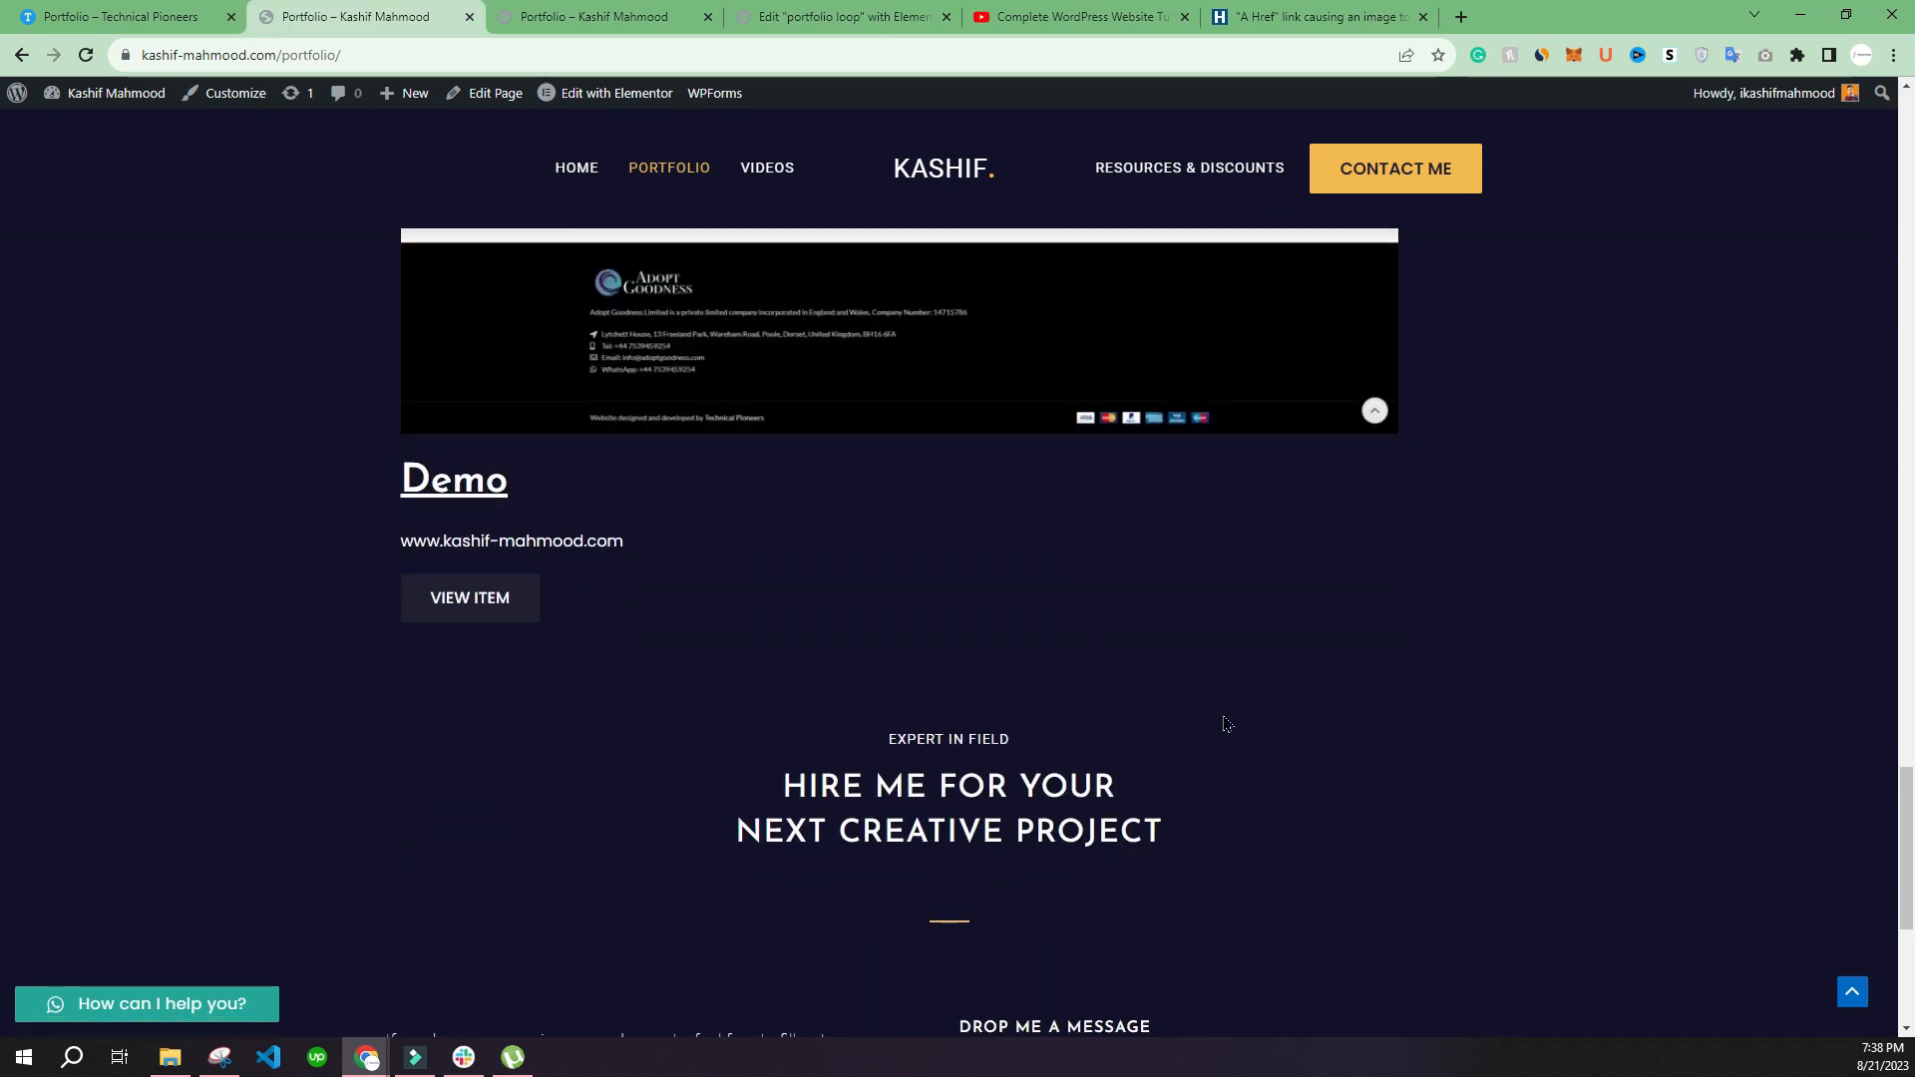
left_click_drag(1905, 851, 1831, 96)
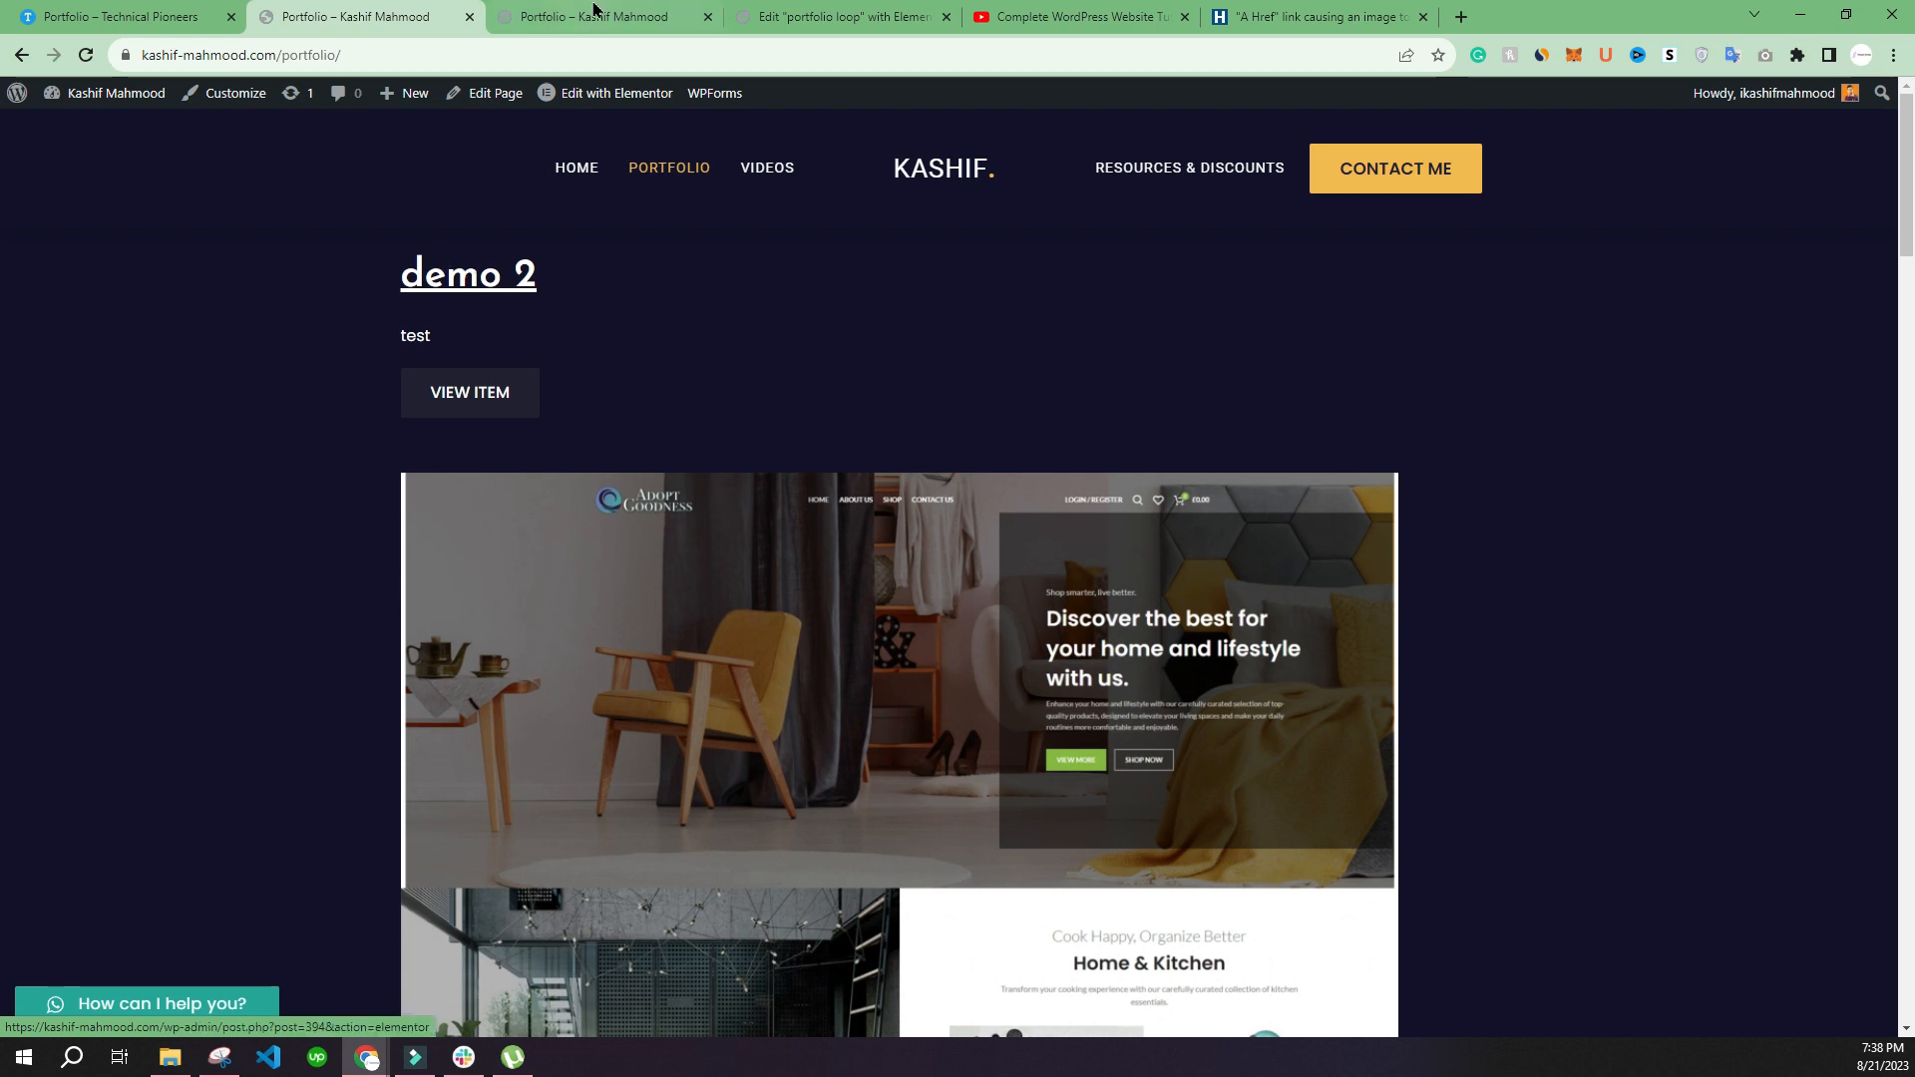
scroll(1021, 423, "down", 20)
left_click(462, 509)
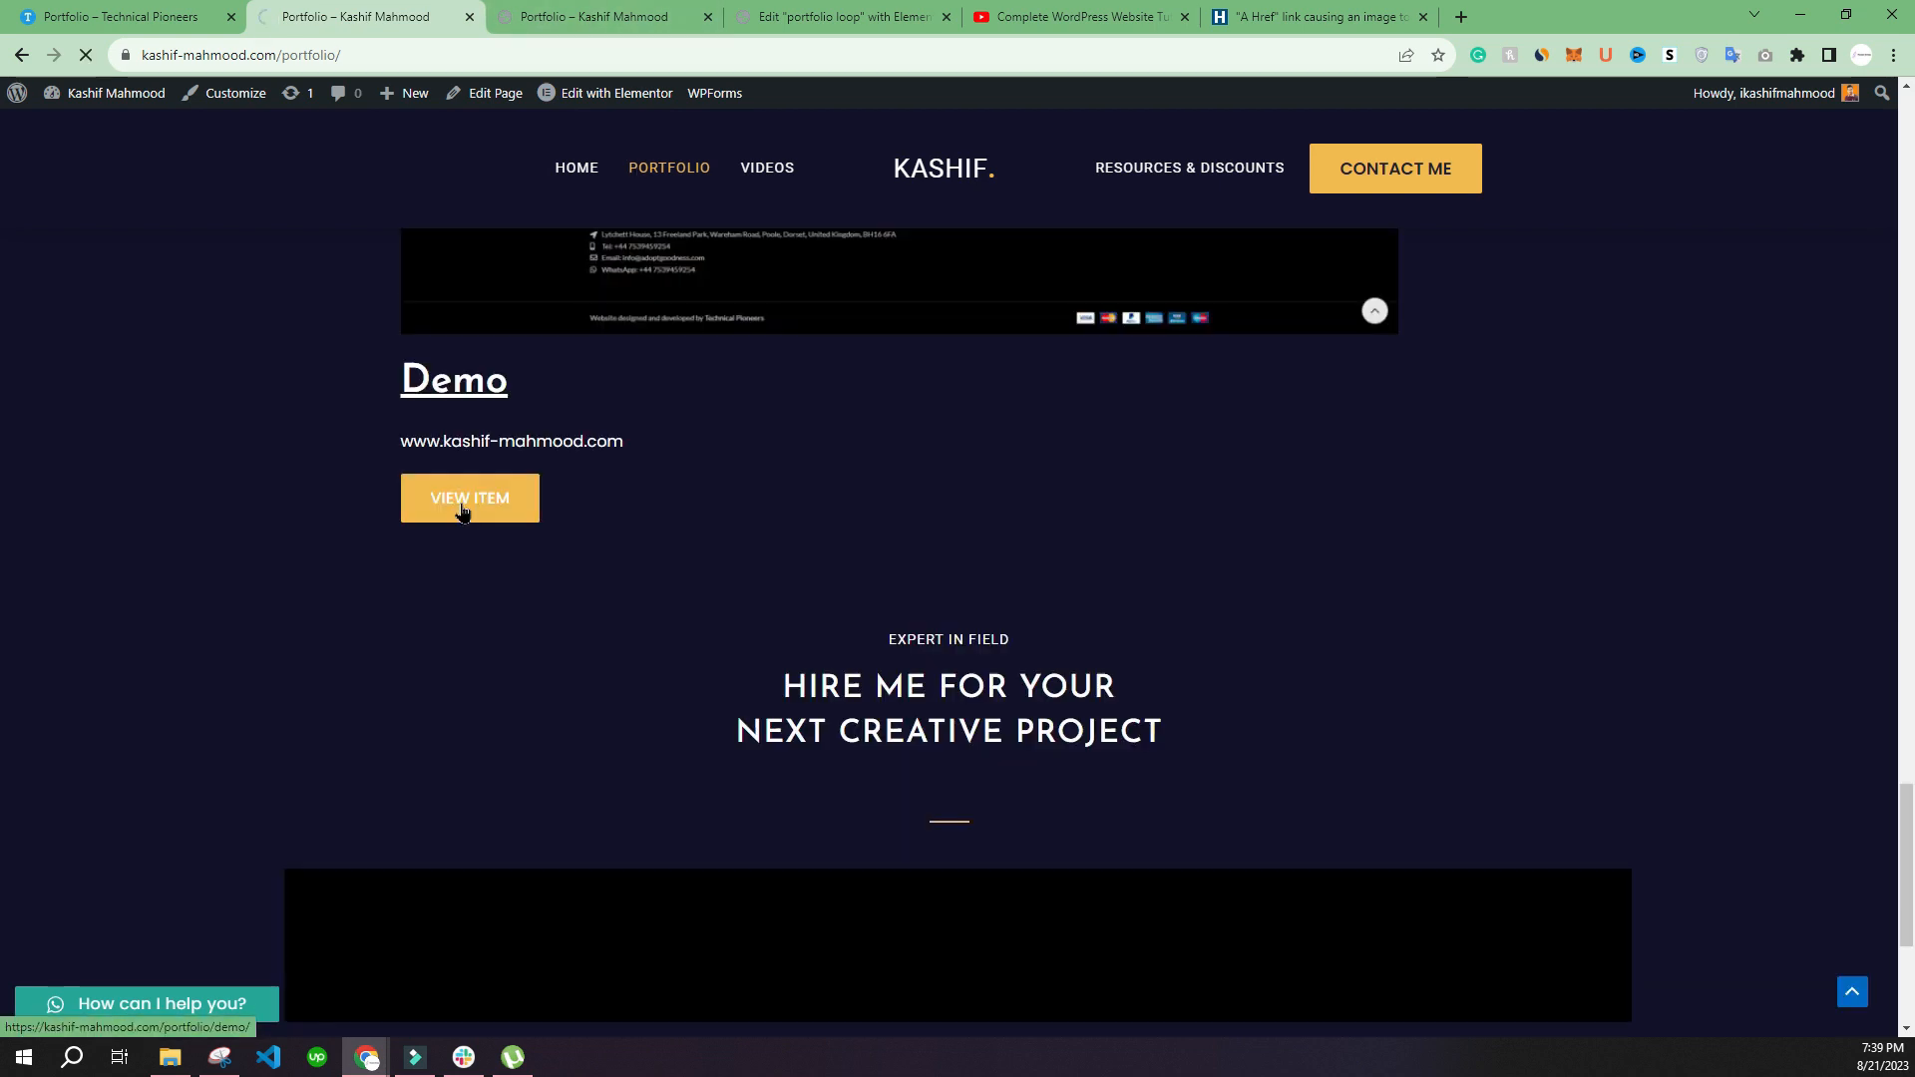